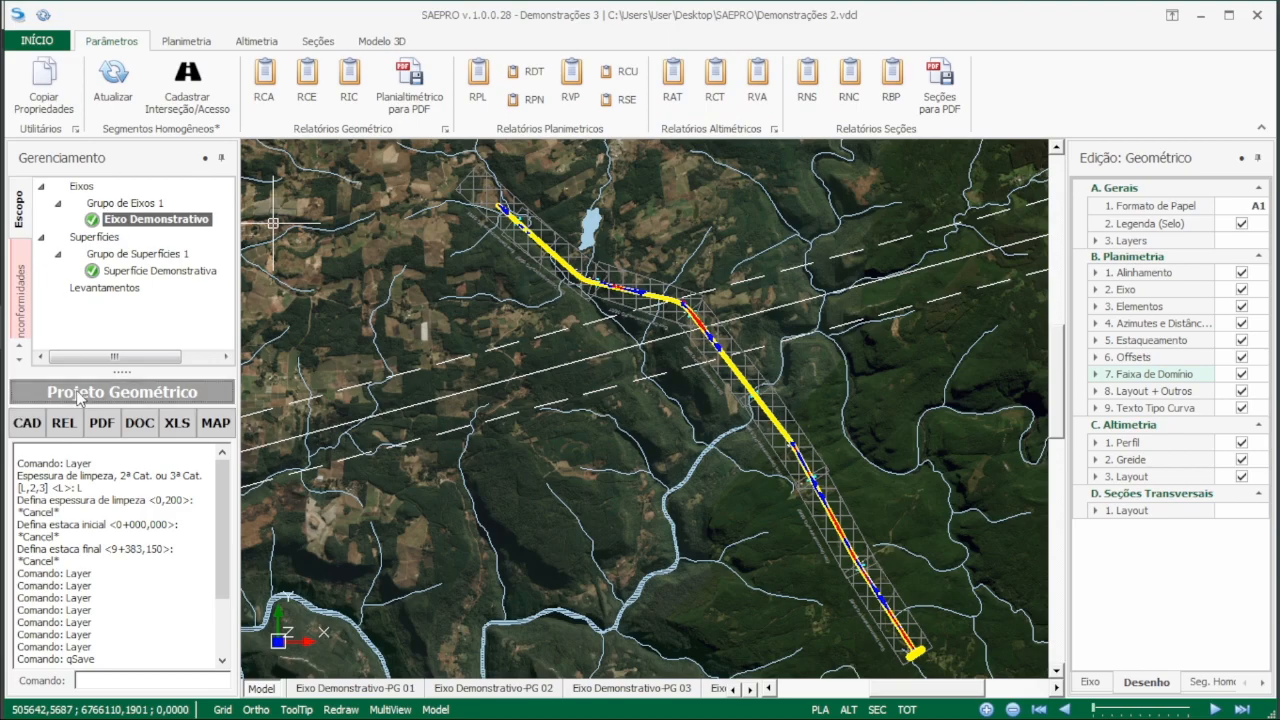
Generate the RNS earthworks service note report, export it to XLSX as a single file, and open the exported RNS.xlsx in Excel.
click(827, 92)
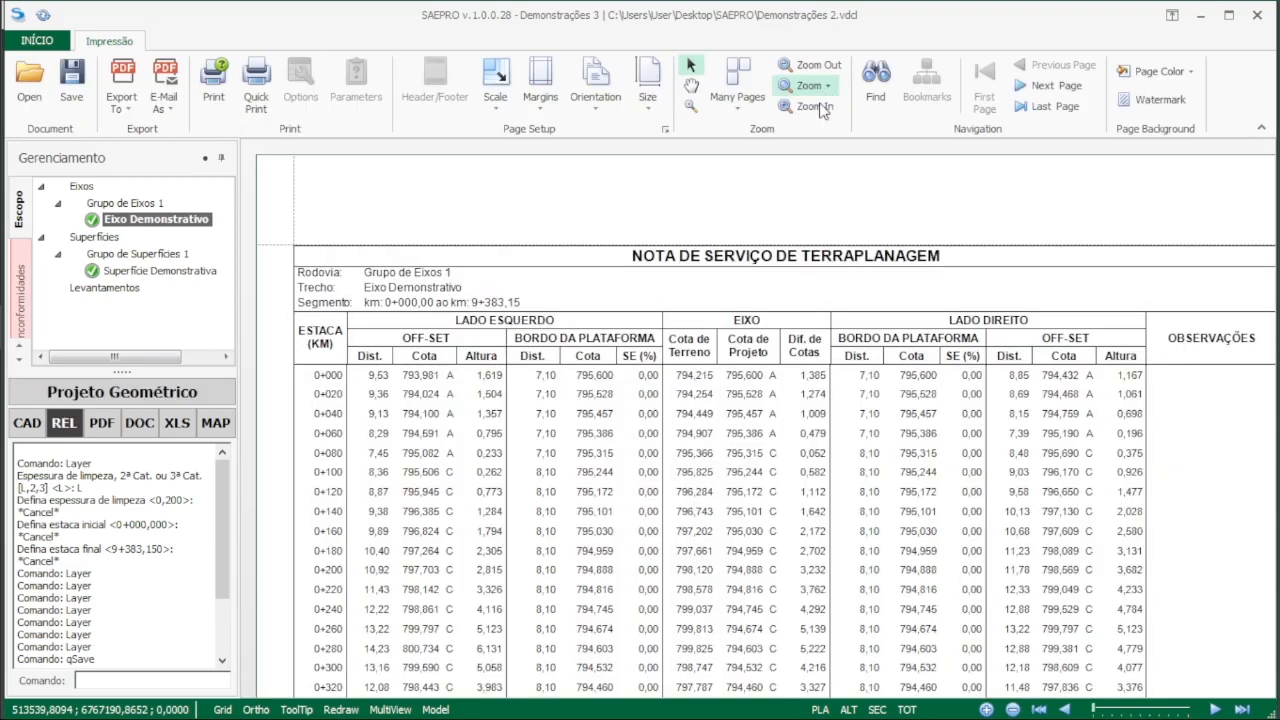
click(122, 103)
click(178, 400)
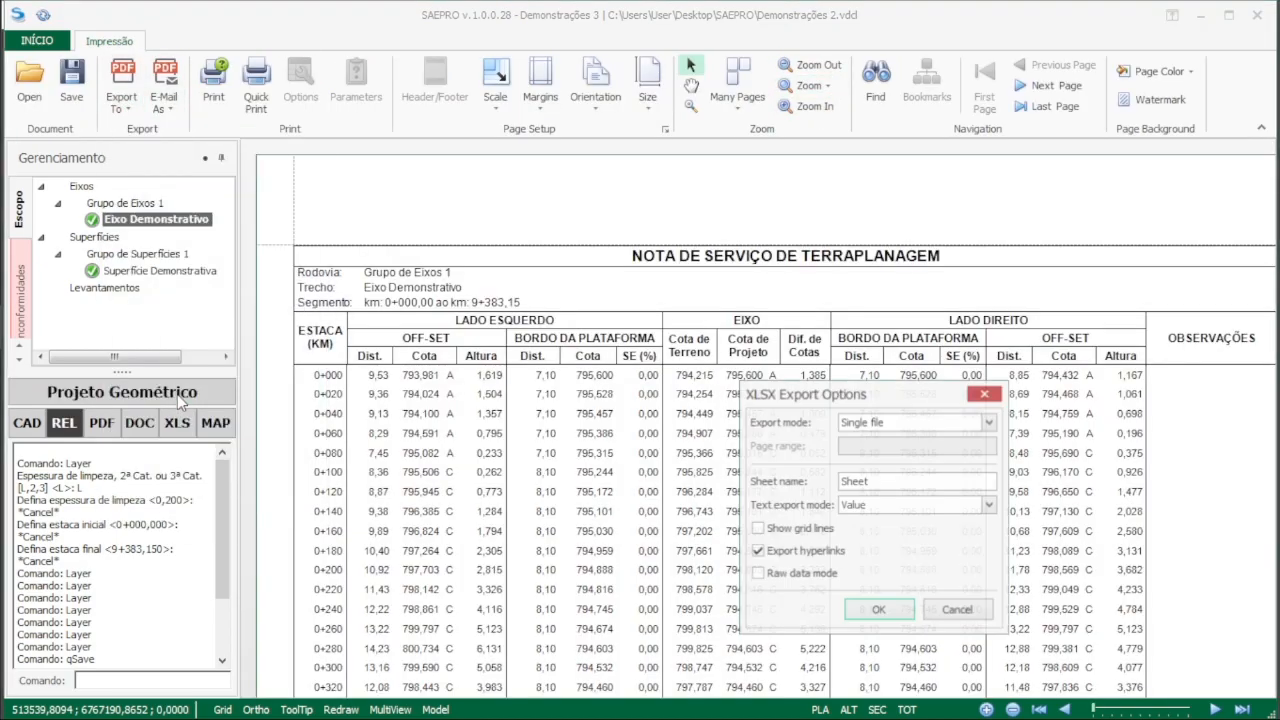
click(881, 613)
click(735, 475)
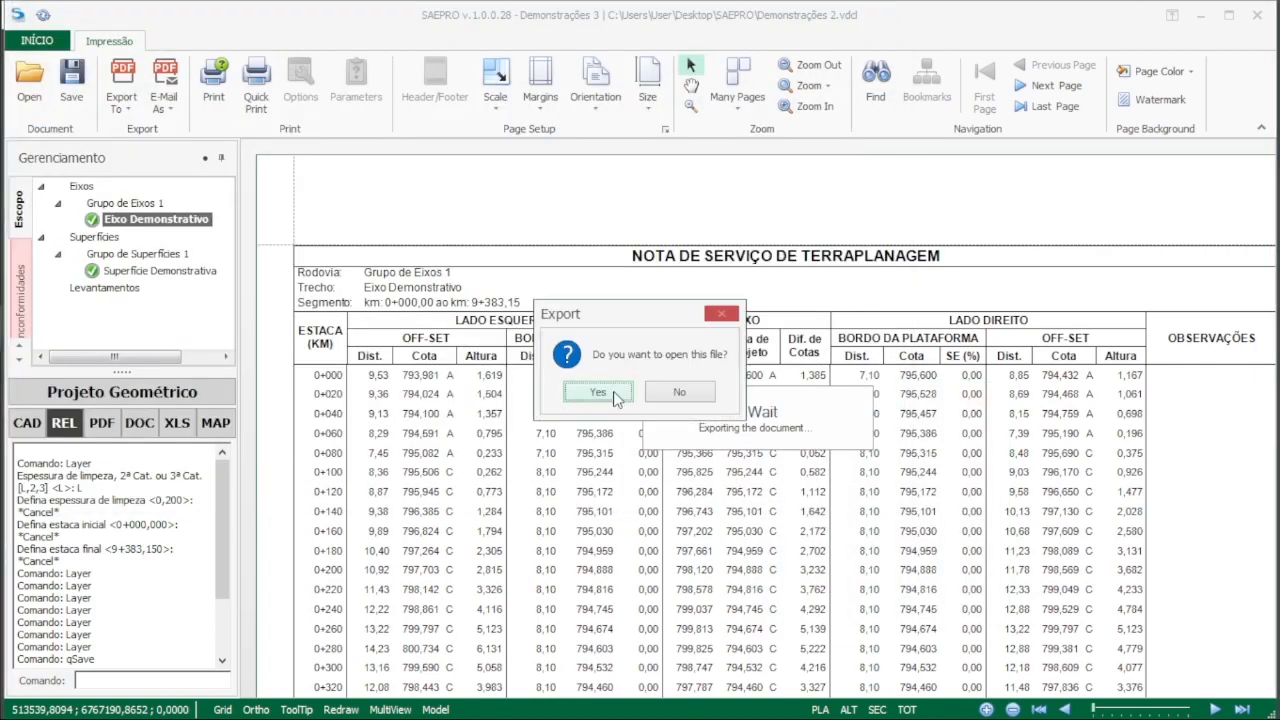
click(616, 397)
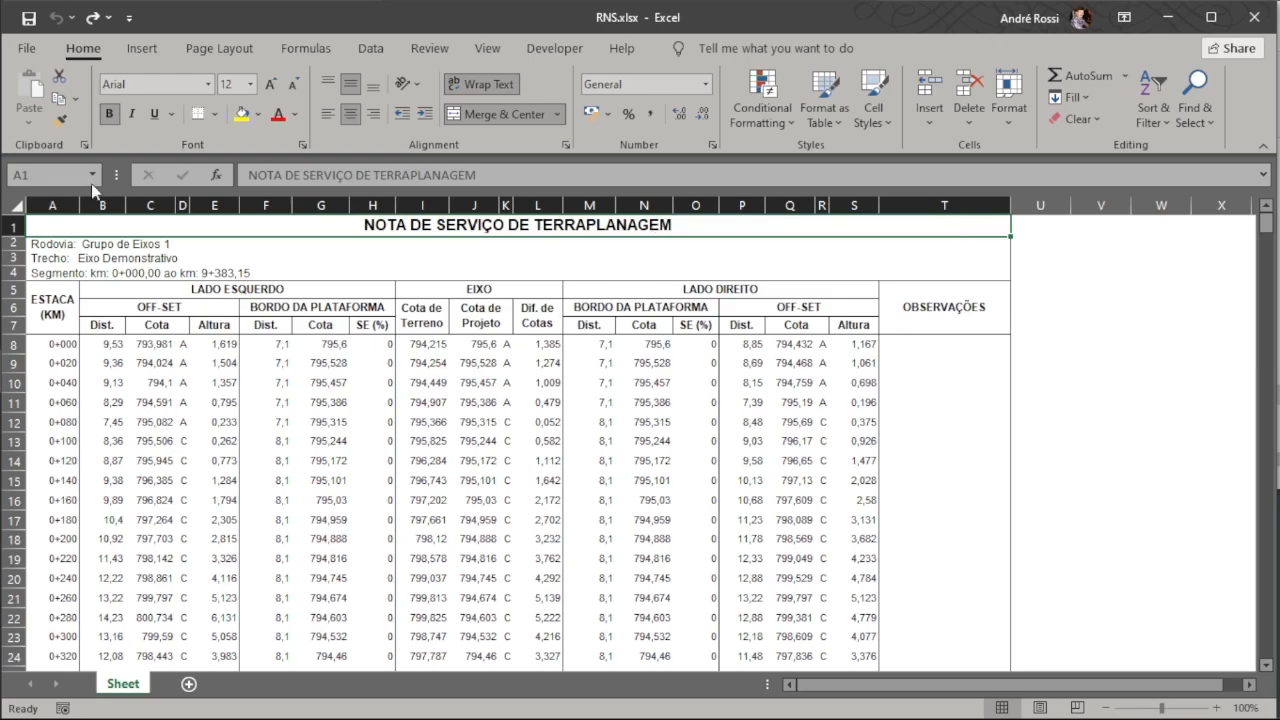
Auto-fit all column widths of the sheet and increase the height of header row 6.
click(20, 200)
double_click(78, 200)
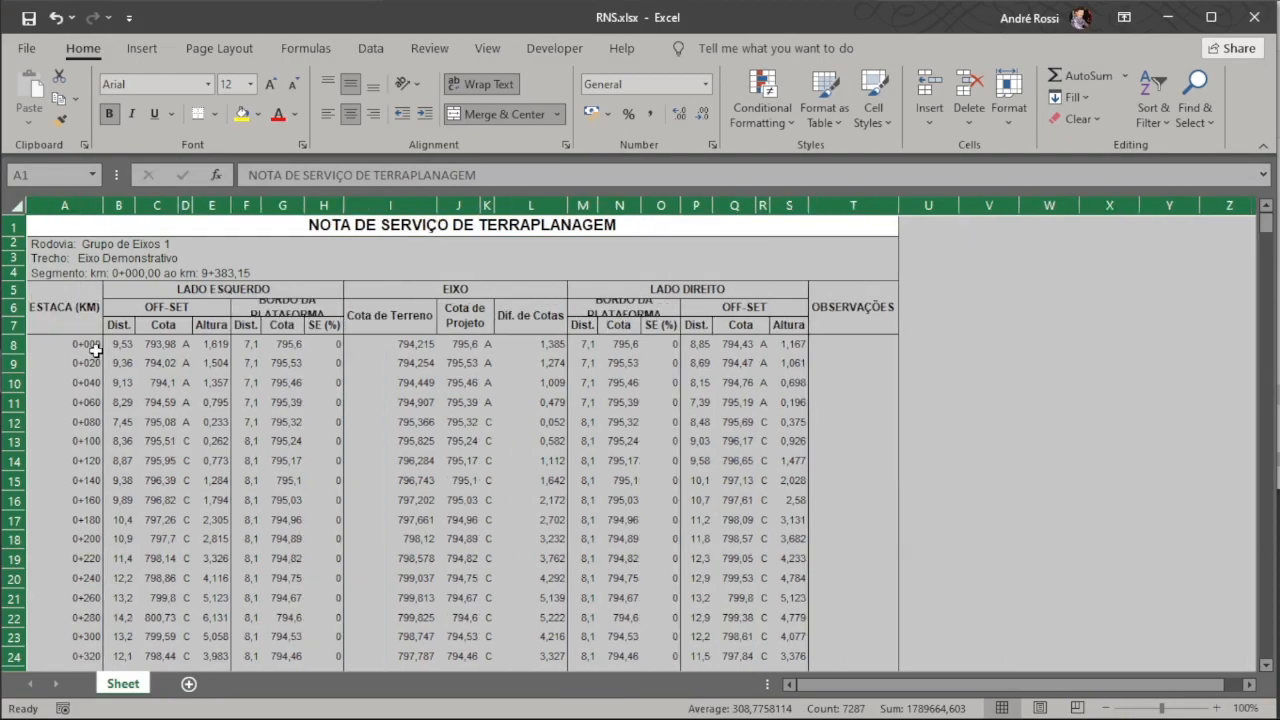
click(86, 363)
drag(20, 316, 18, 340)
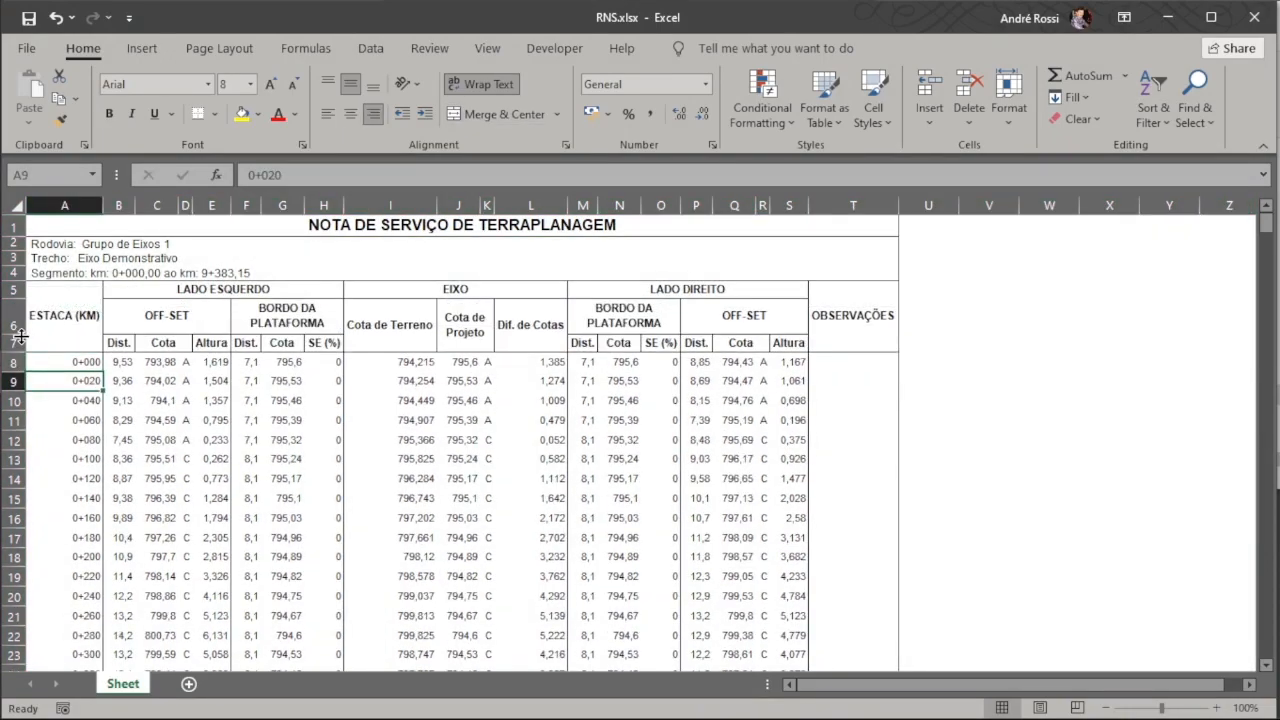
Delete the OBSERVAÇÕES column and centre the contents of the whole sheet horizontally.
click(853, 205)
click(967, 90)
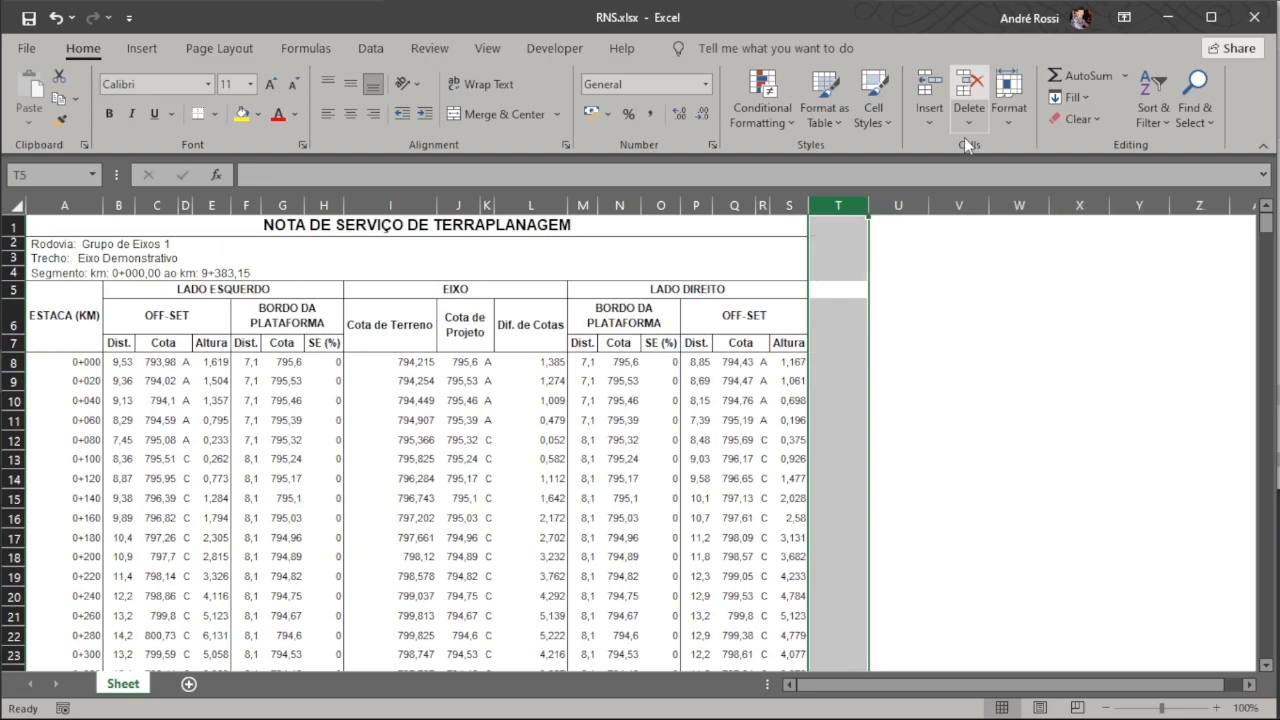
click(966, 474)
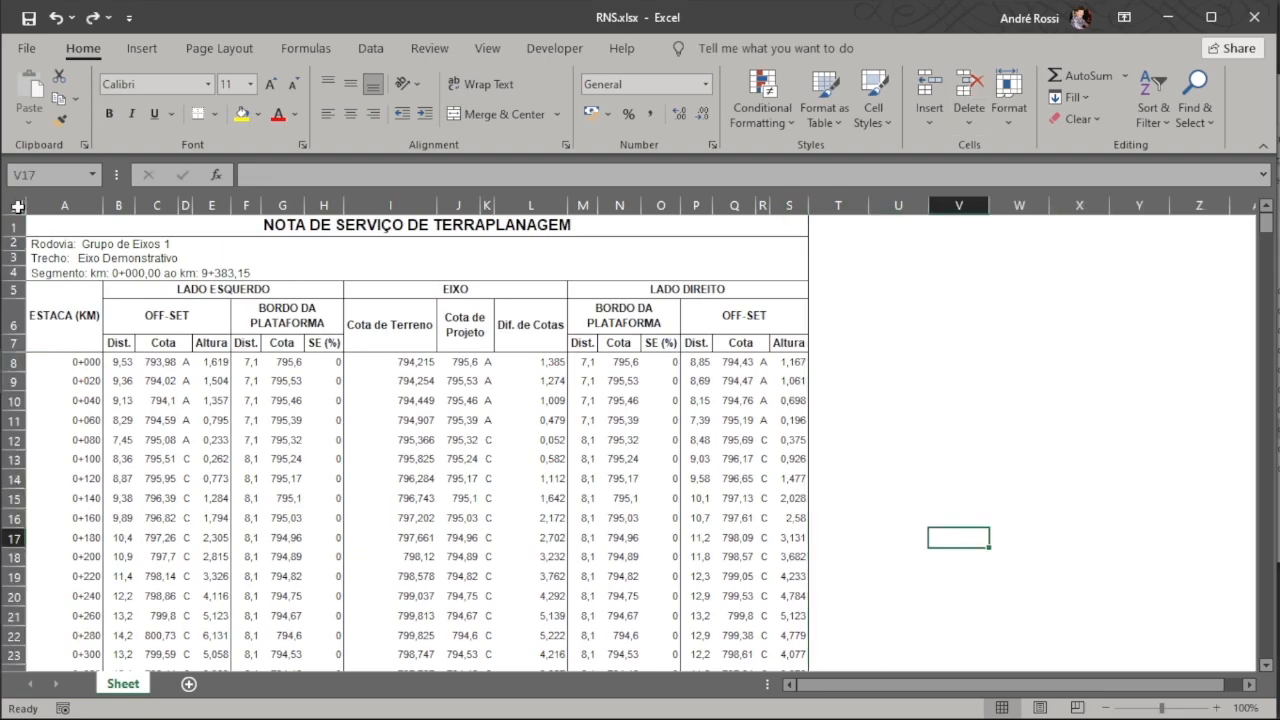
click(17, 205)
click(351, 113)
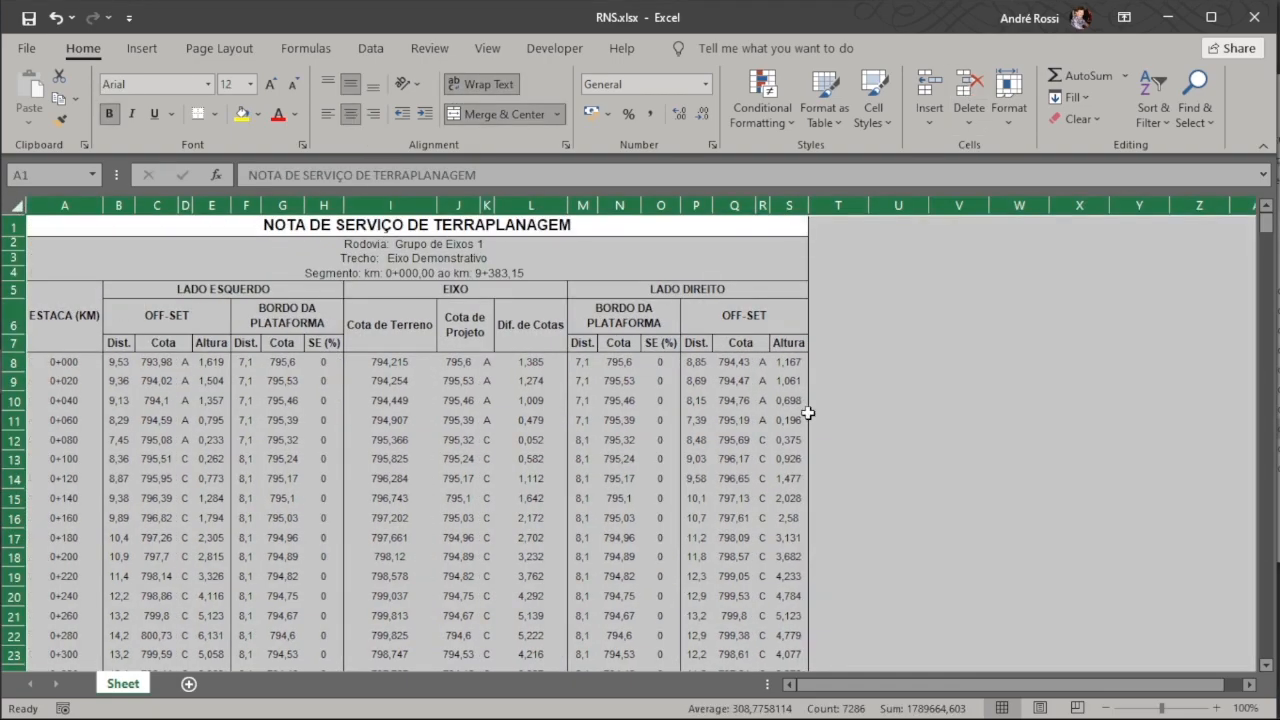
click(920, 502)
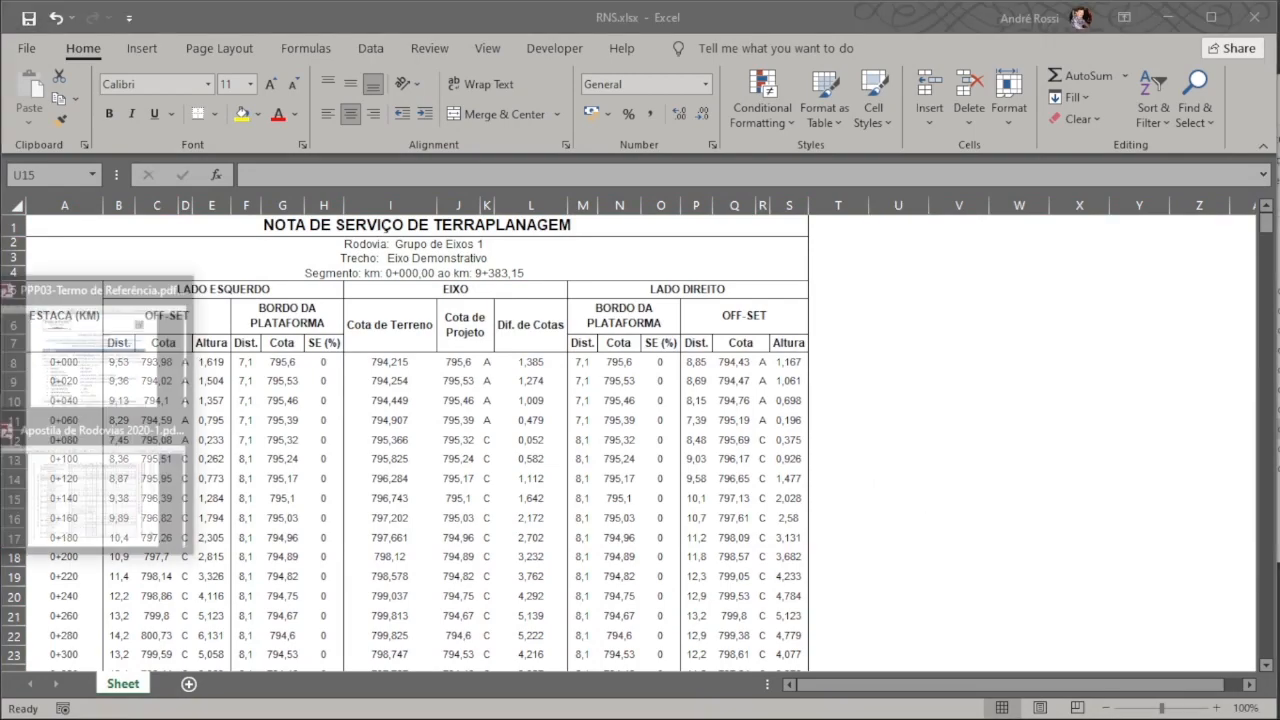
Consult the Termo de Referência and Apostila de Rodovias PDFs, and examine the left and right offset distances at station 0+000.
click(70, 349)
mouse_move(41, 412)
click(76, 470)
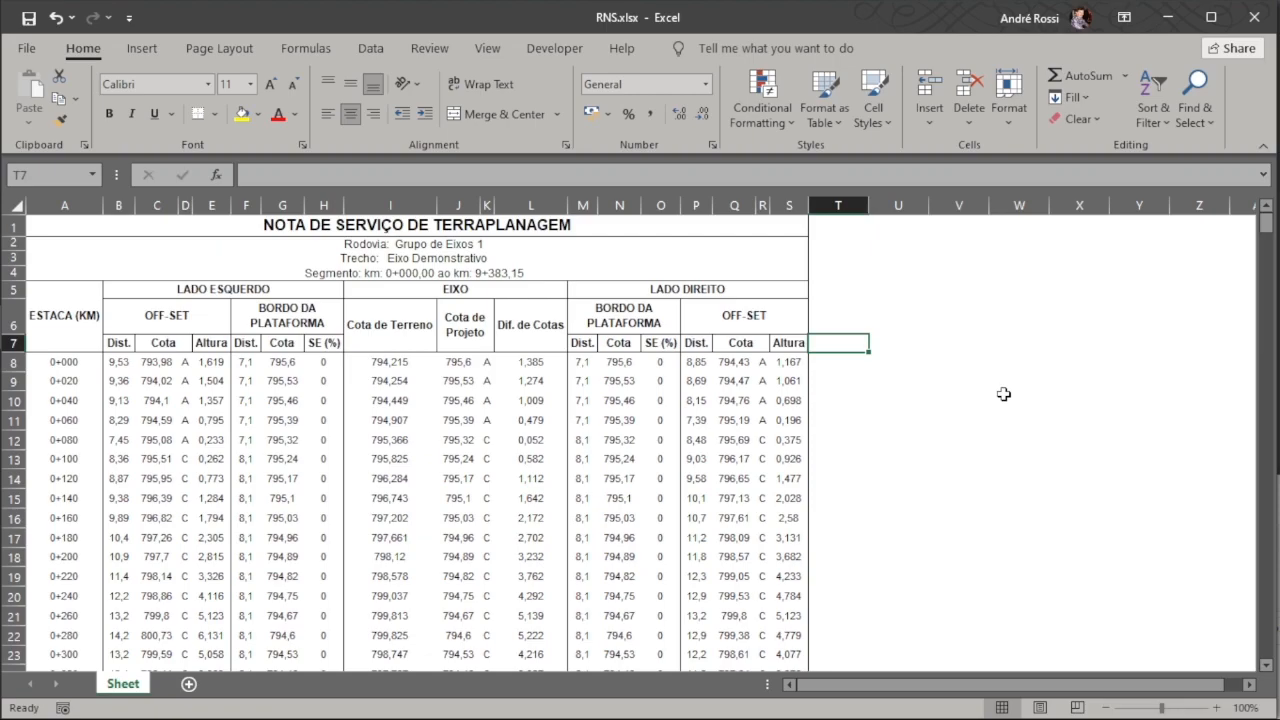
click(118, 363)
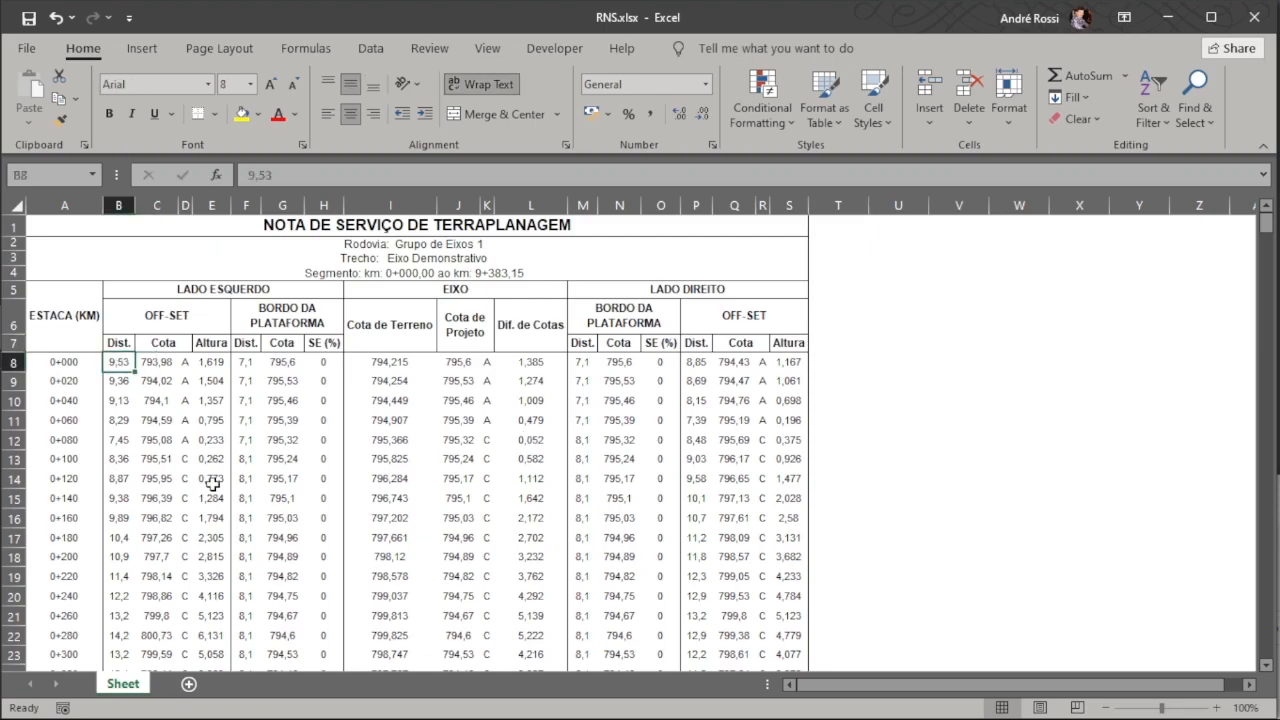
ctrl+click(695, 365)
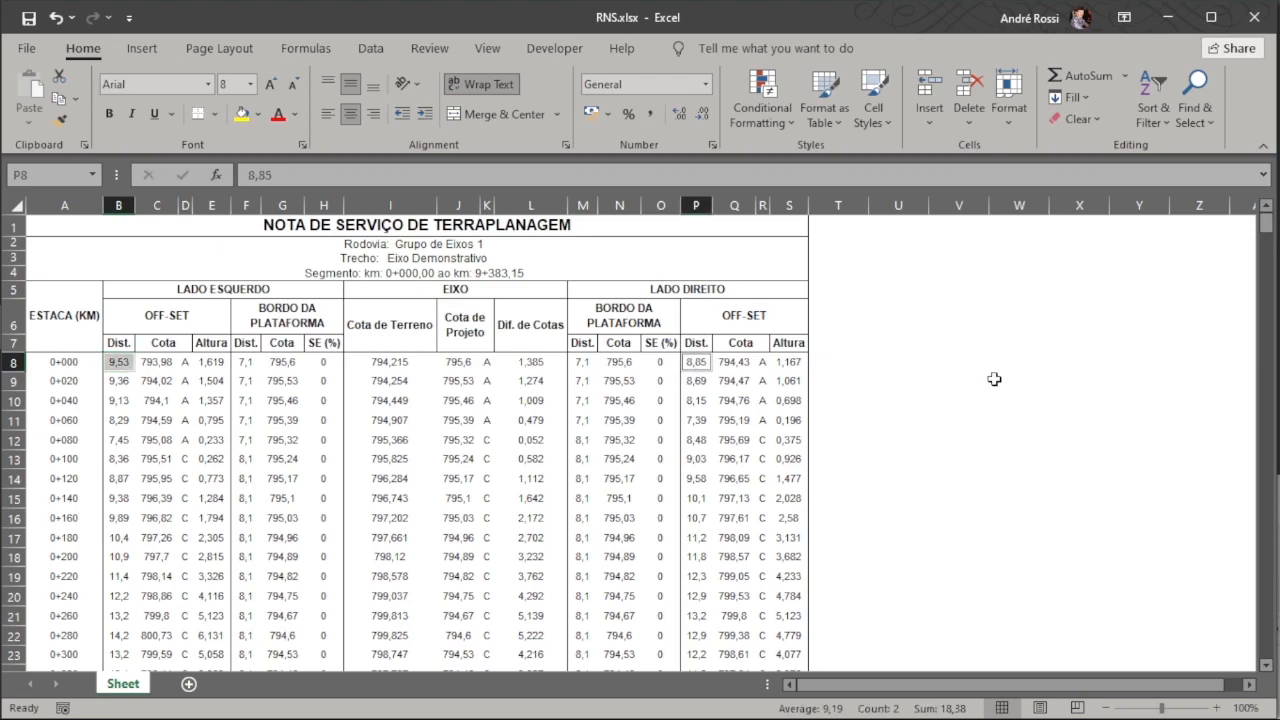
click(838, 340)
Examine the Faixa de Domínio widths on page 33 of the Apostila de Rodovias 2020-1 PDF, and review the Termo de Referência PDF.
mouse_move(2, 325)
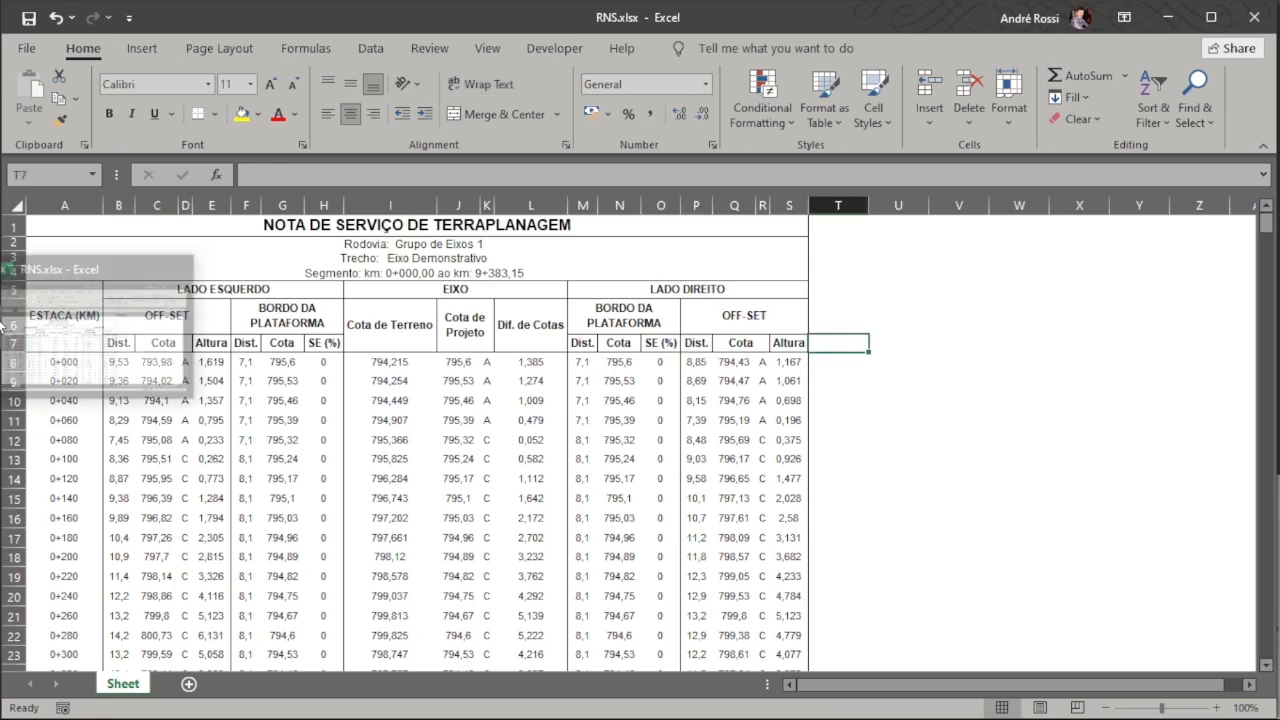
click(51, 429)
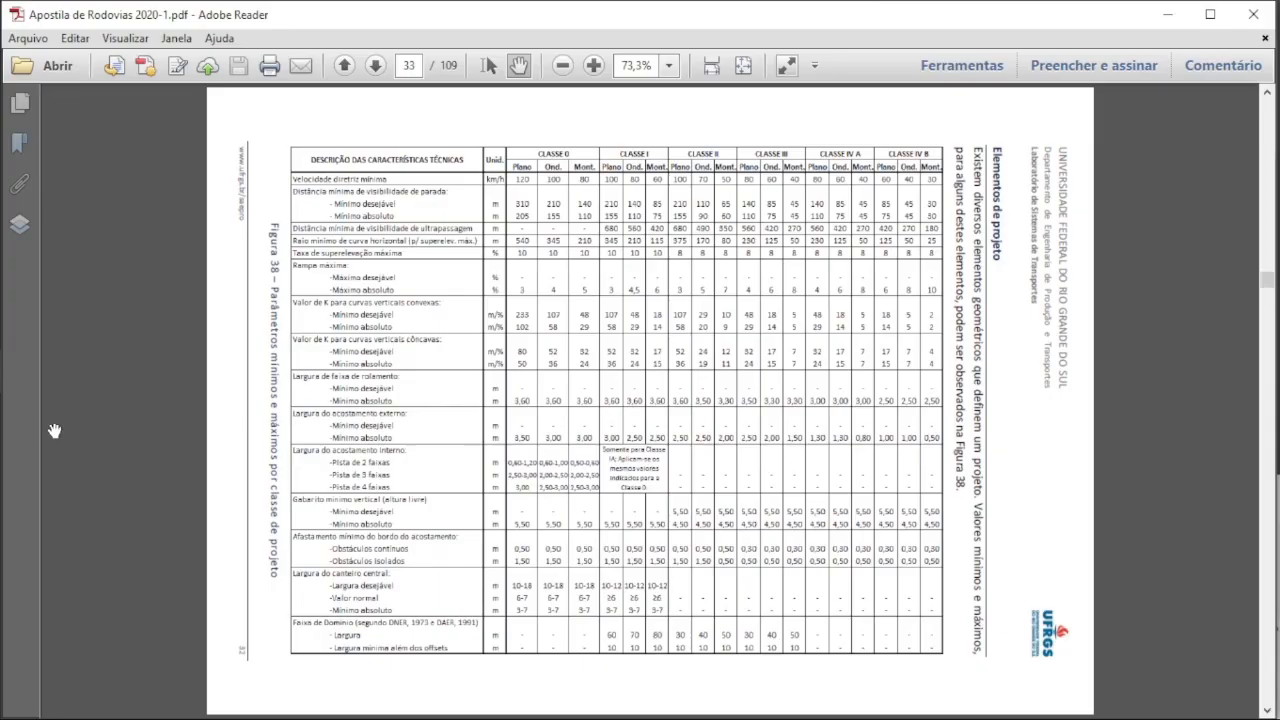
ctrl+scroll(446, 668, up, 5)
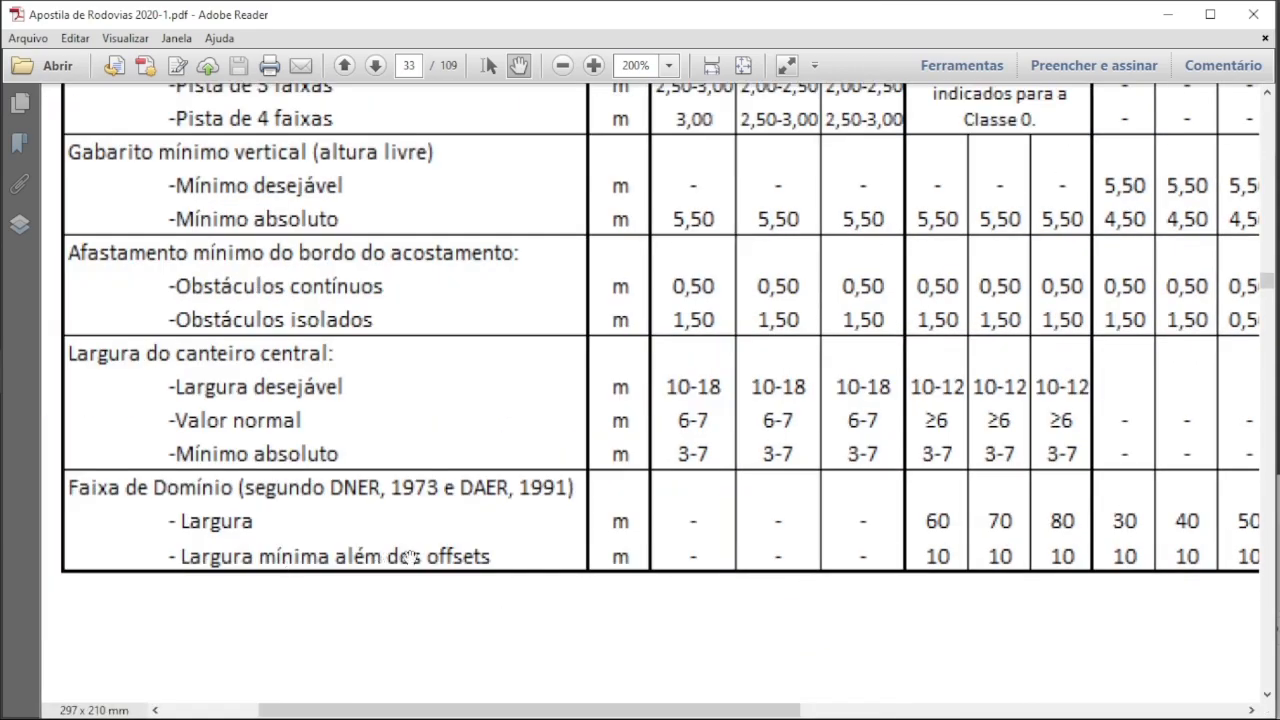
drag(1086, 538, 812, 540)
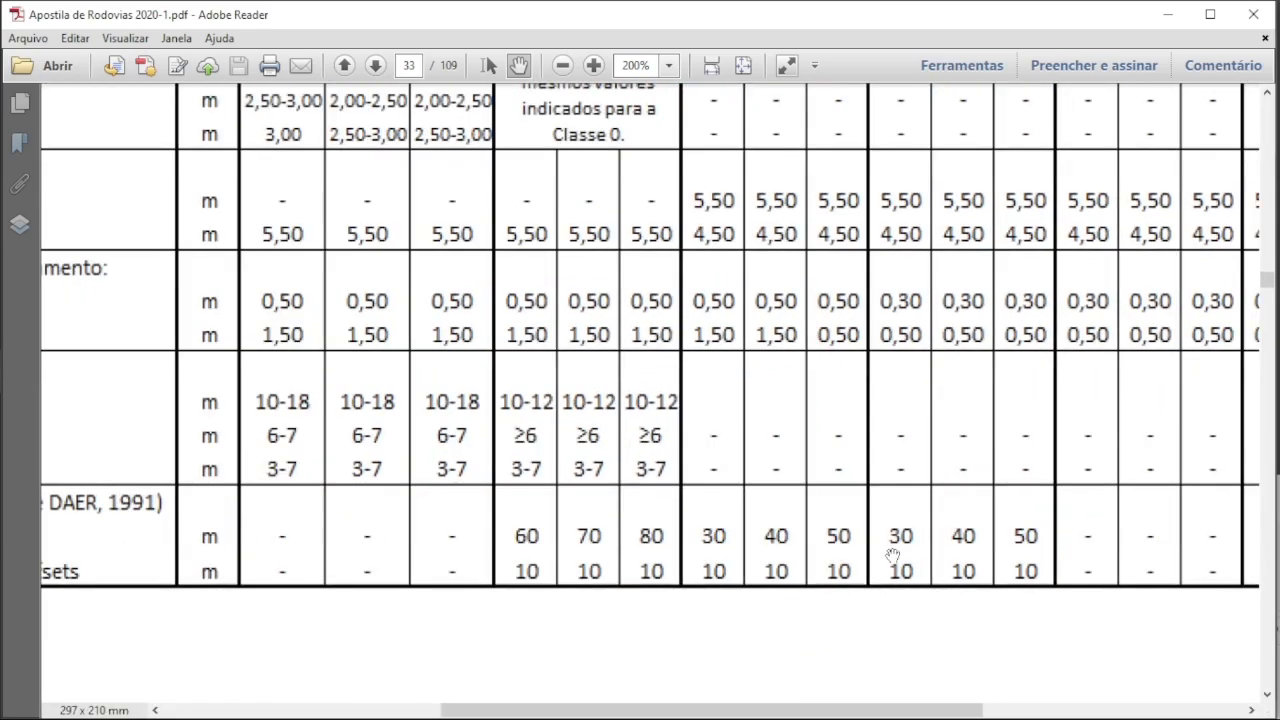
click(1166, 16)
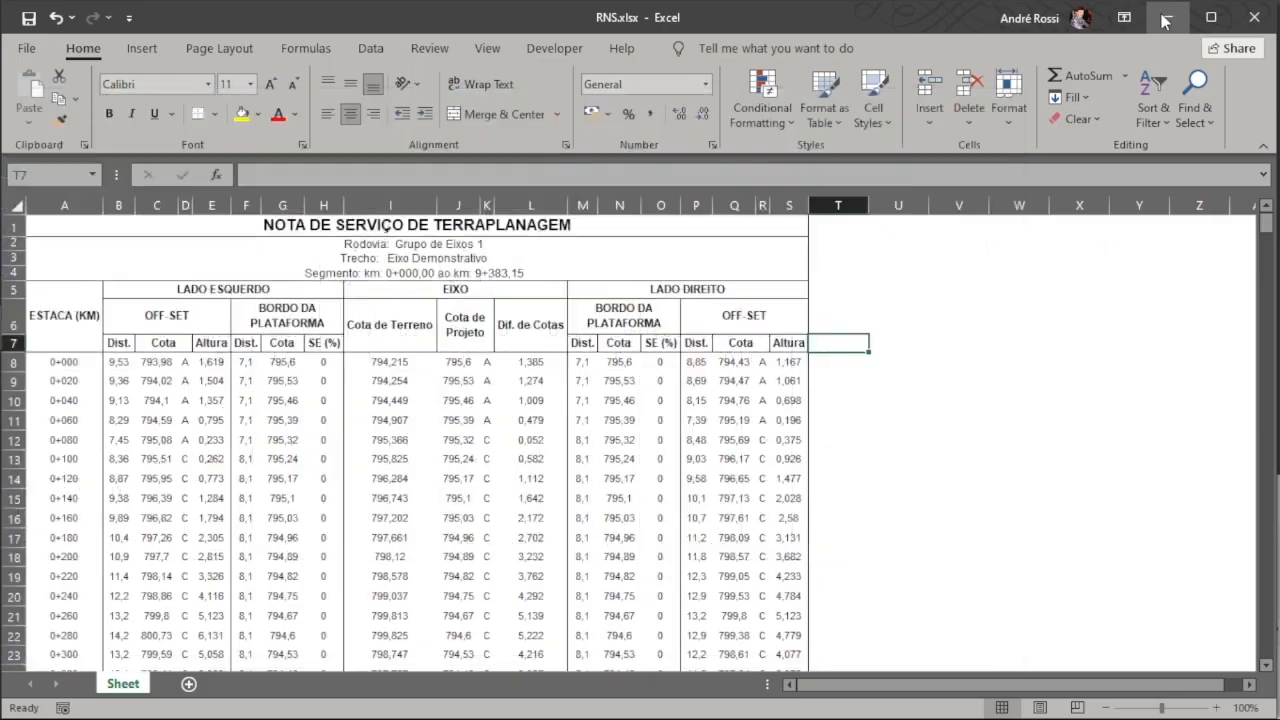
click(2, 372)
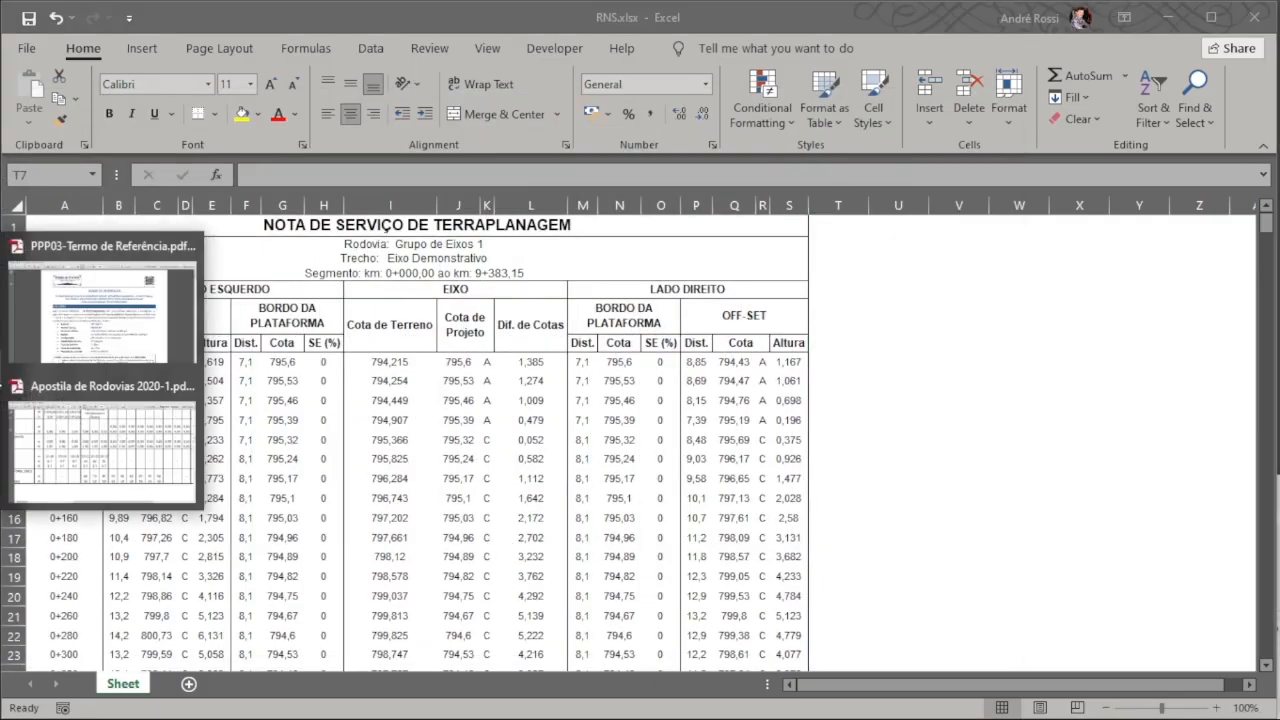
click(86, 319)
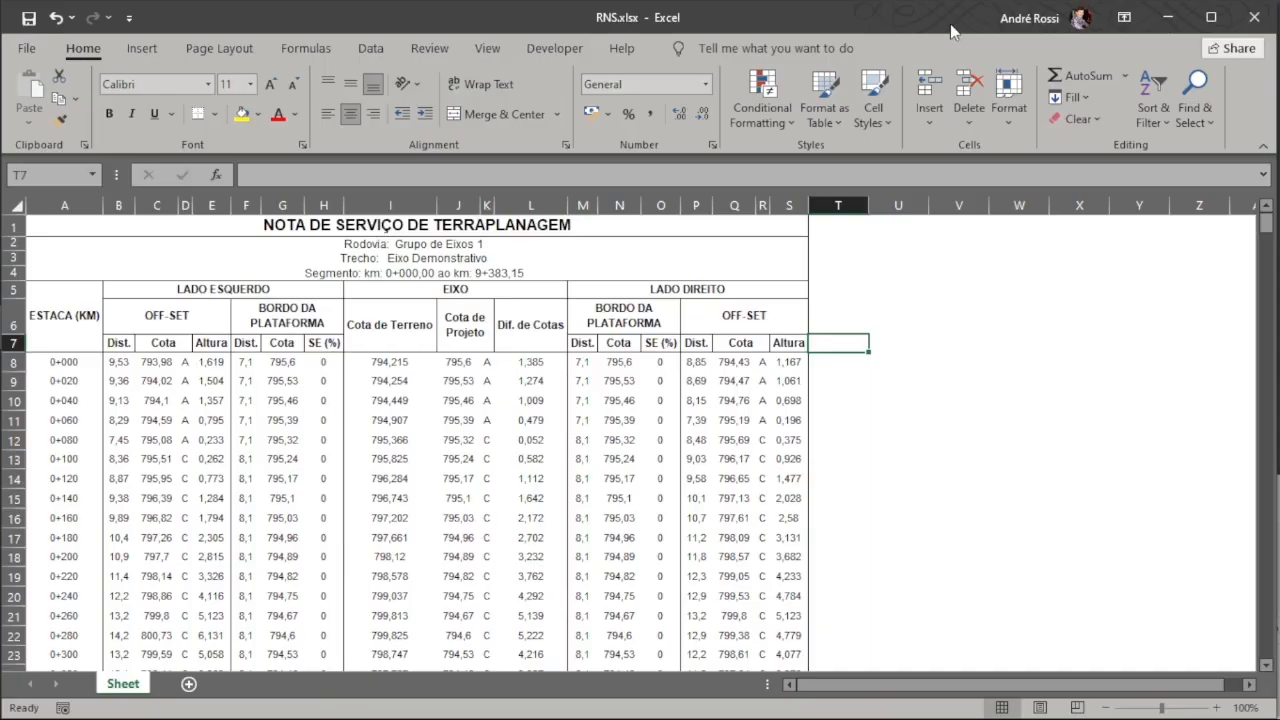
Enter the heading Le in T7 and the formula =IF(B8+10>25;B8+10;25) in T8.
text(Le)
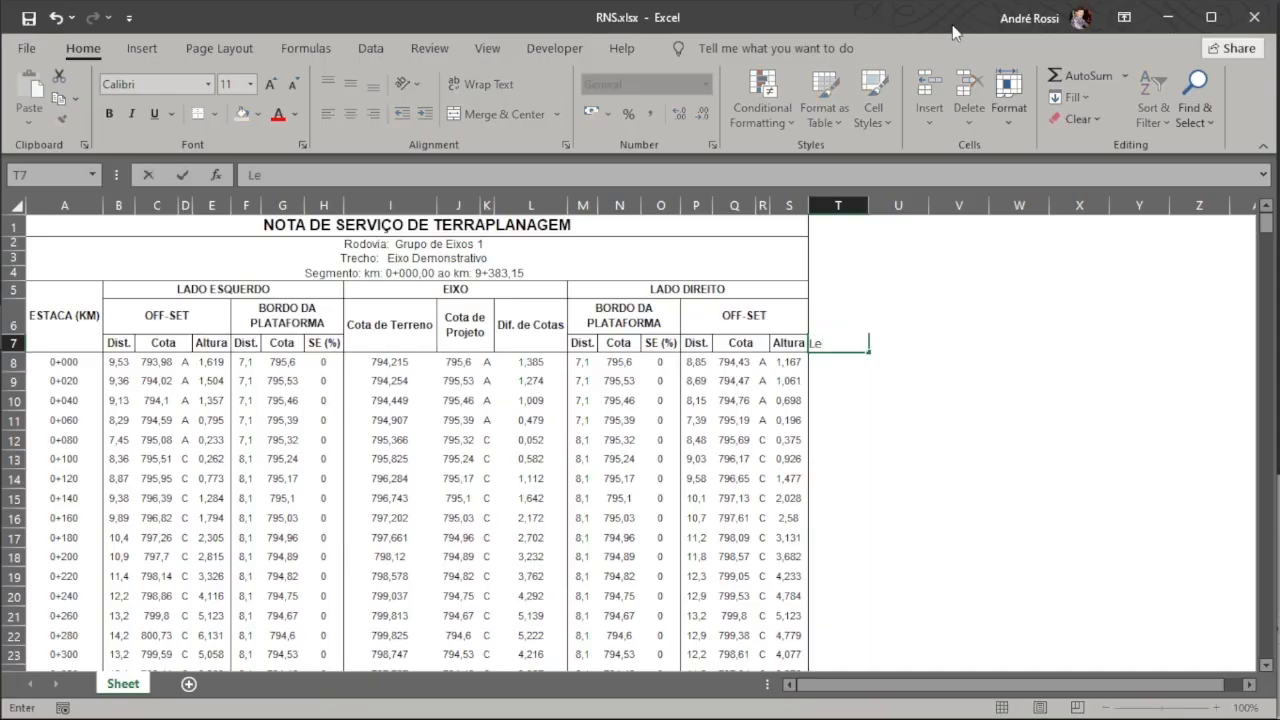
key(Return)
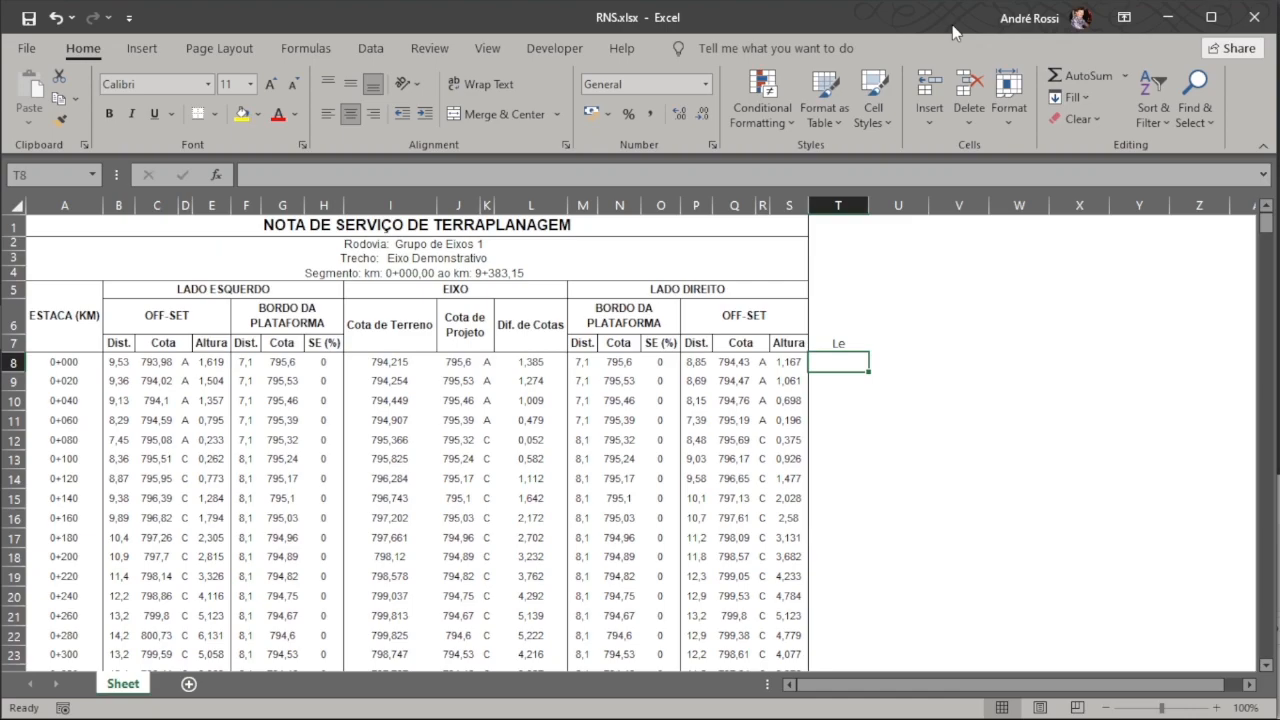
text(=if()
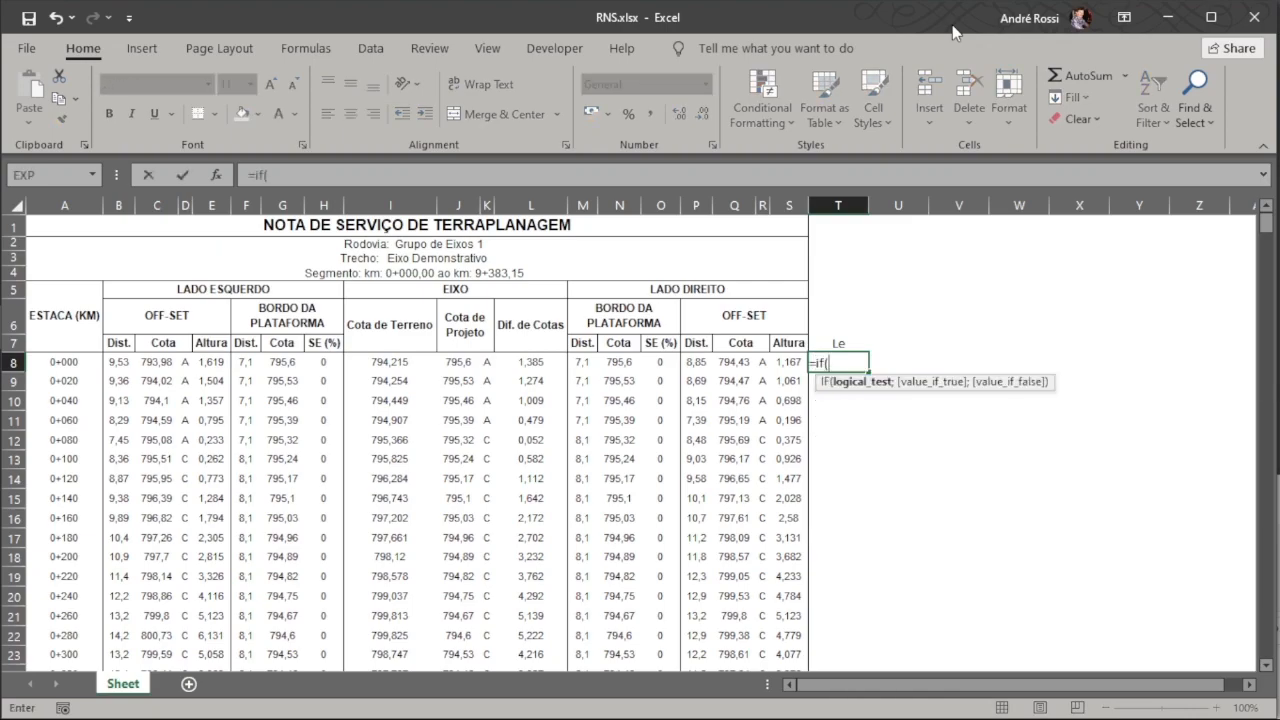
click(121, 362)
text(+10)
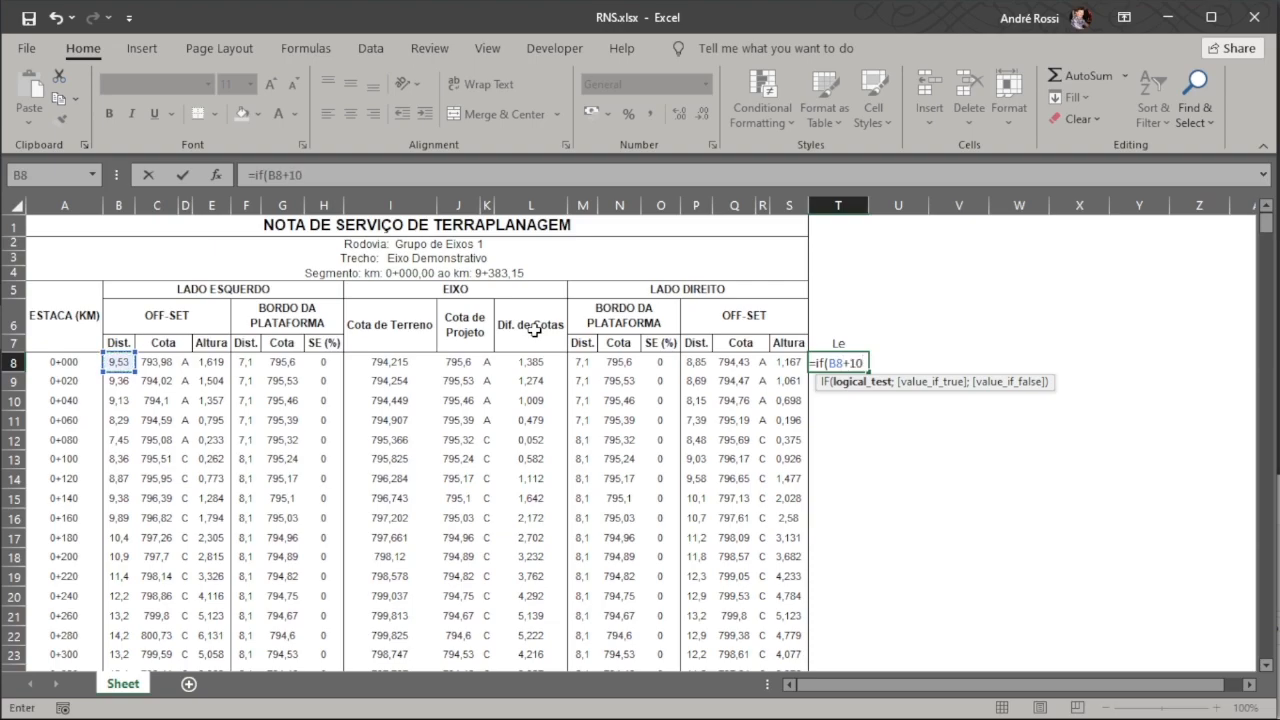
text(>25;)
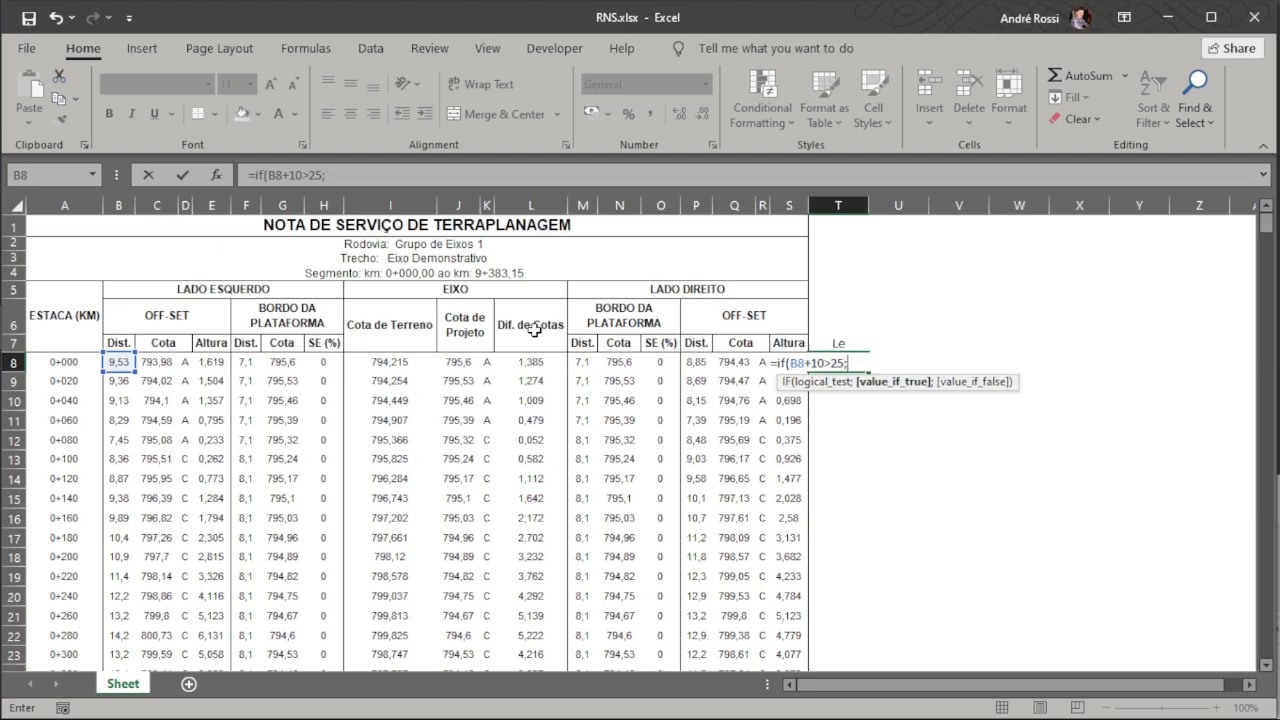
click(120, 362)
text(+10;25)
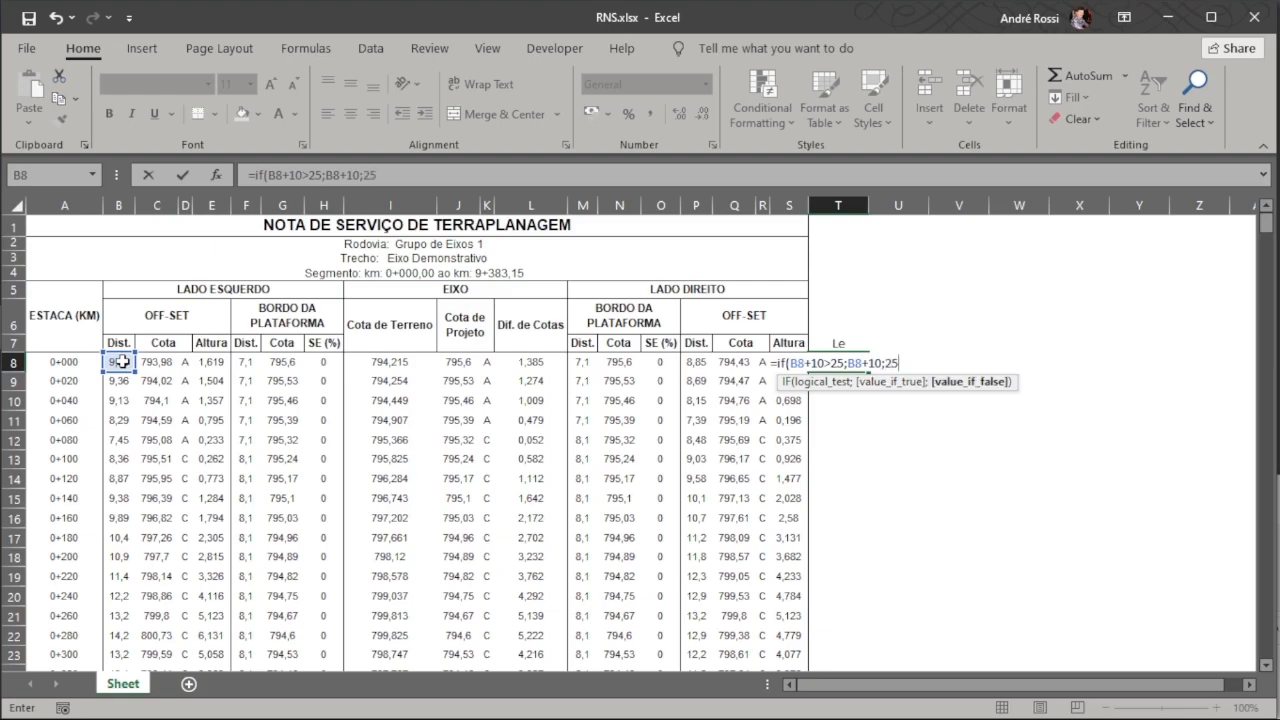
text())
key(Return)
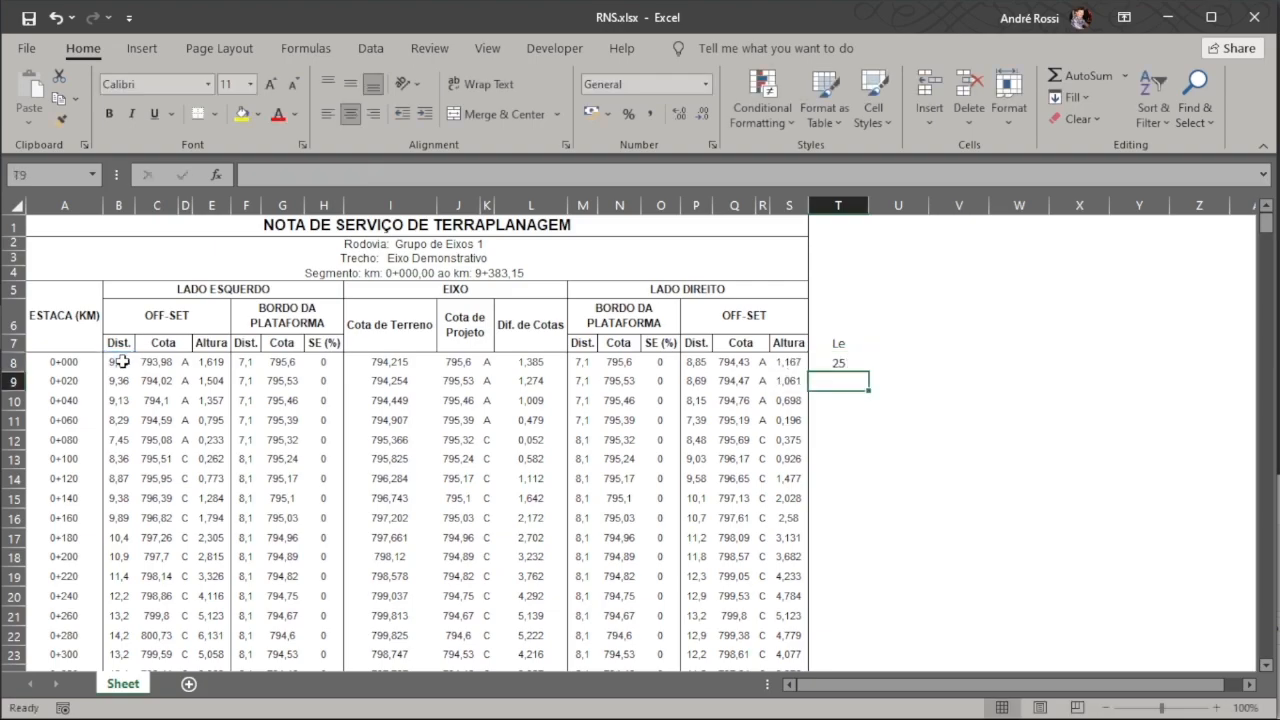
Enter the heading Ld in U7, copy the Le formula into U8, and point both of its cell references to P8.
click(882, 343)
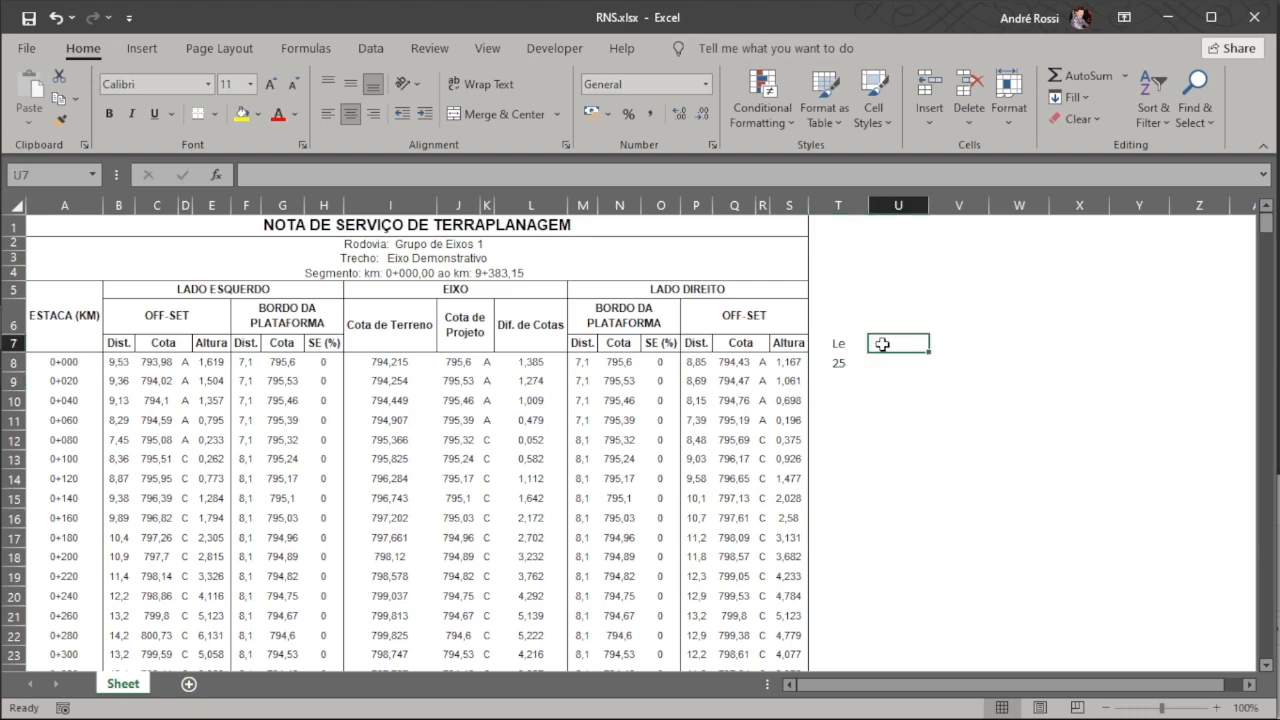
text(Ld)
key(Return)
key(Left)
key(ctrl+c)
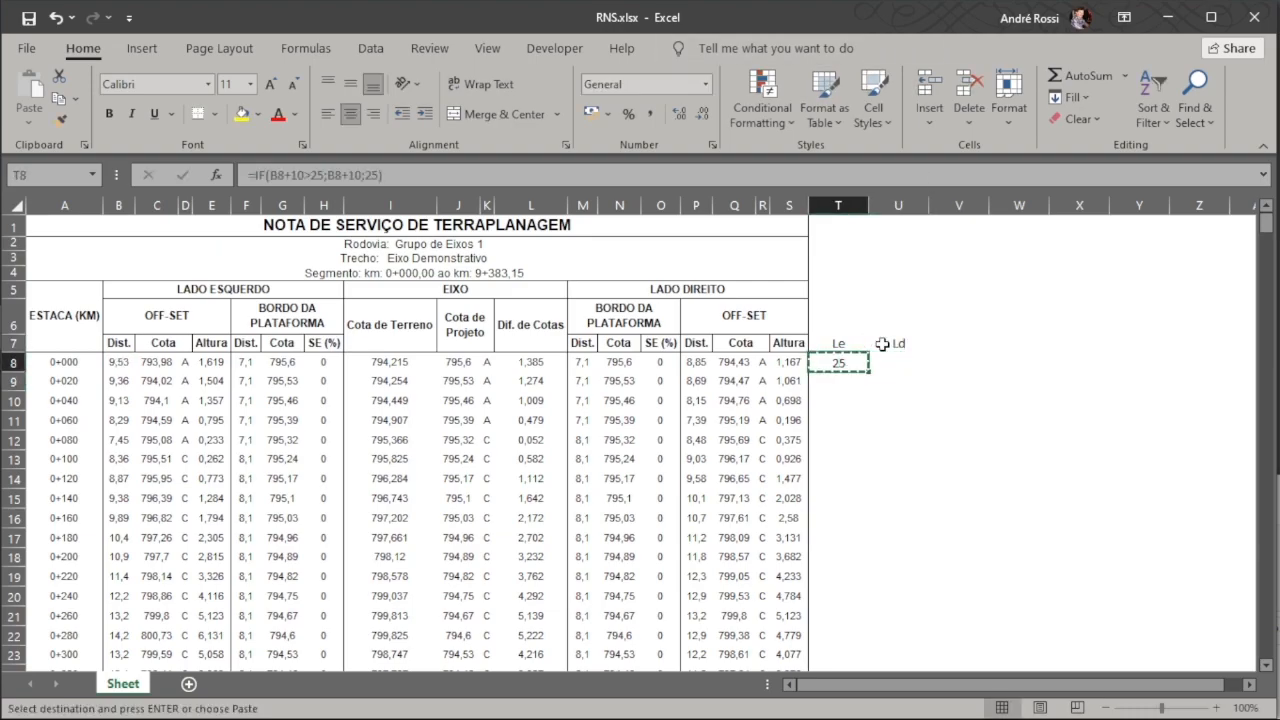
key(Right)
key(ctrl+v)
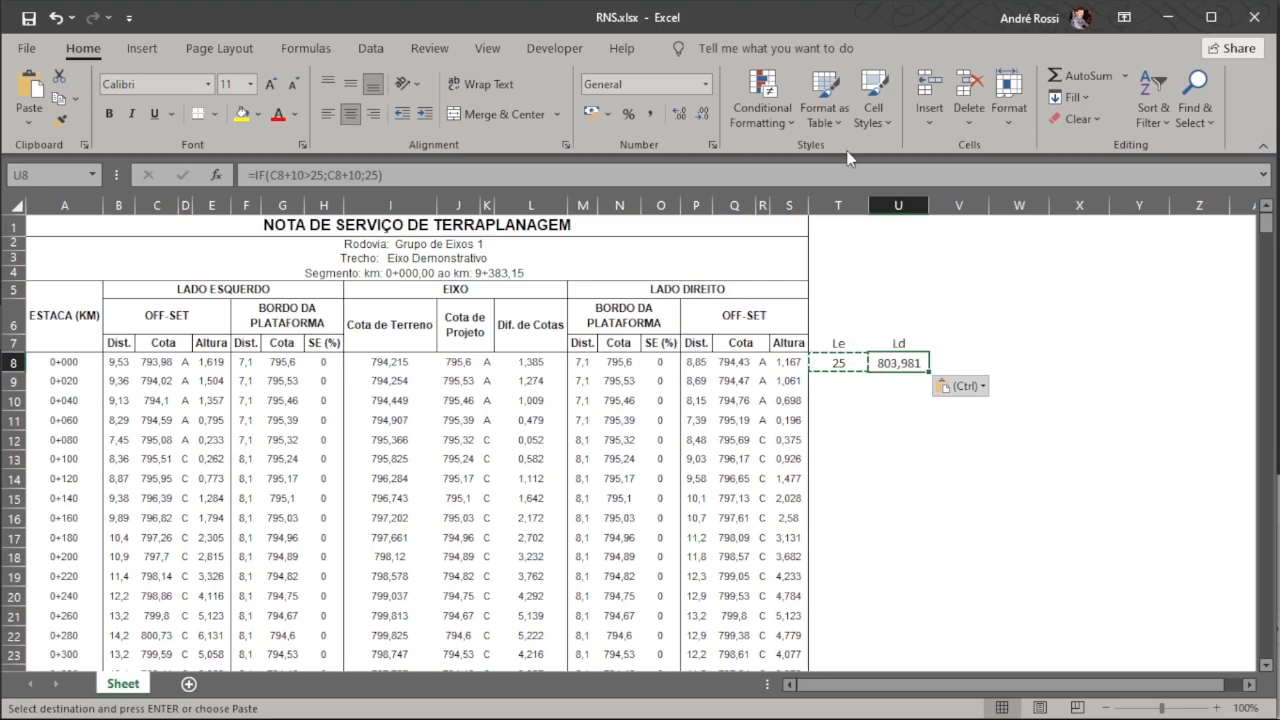
click(814, 171)
drag(159, 353, 697, 362)
drag(157, 374, 704, 366)
key(Return)
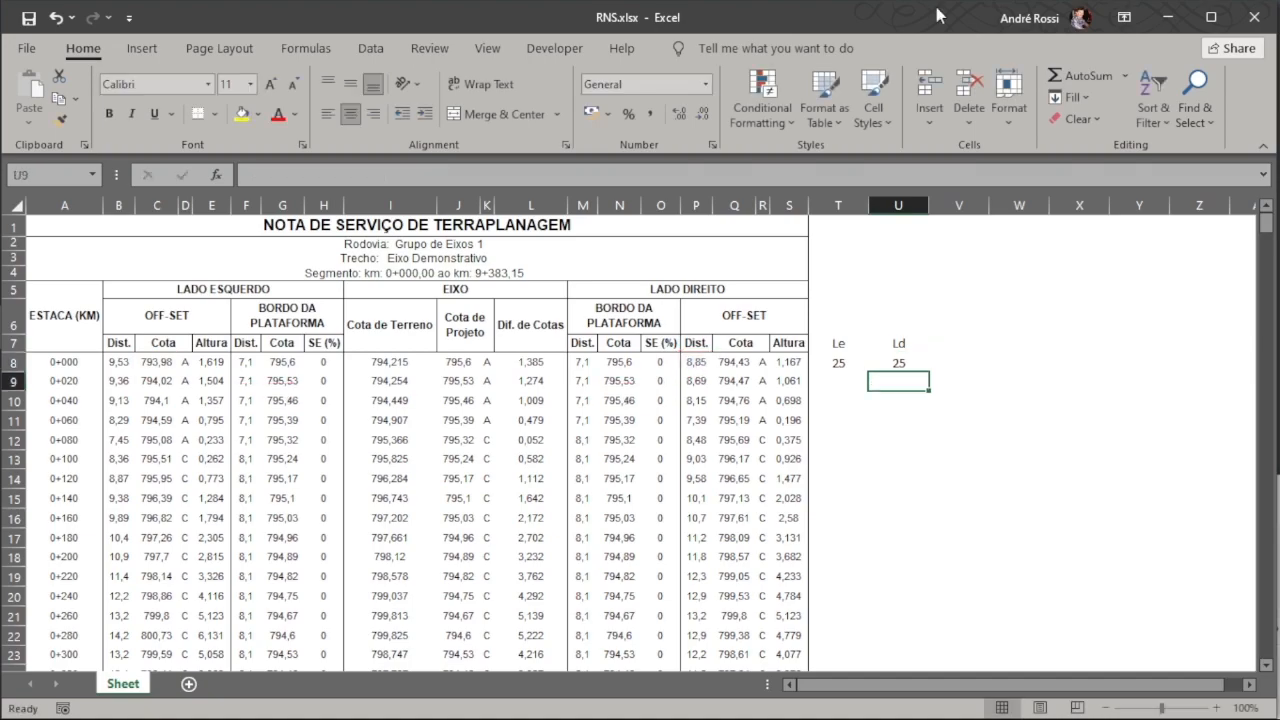
Enter the heading Largura in V7 and the formula =T8+U8 in V8.
click(932, 348)
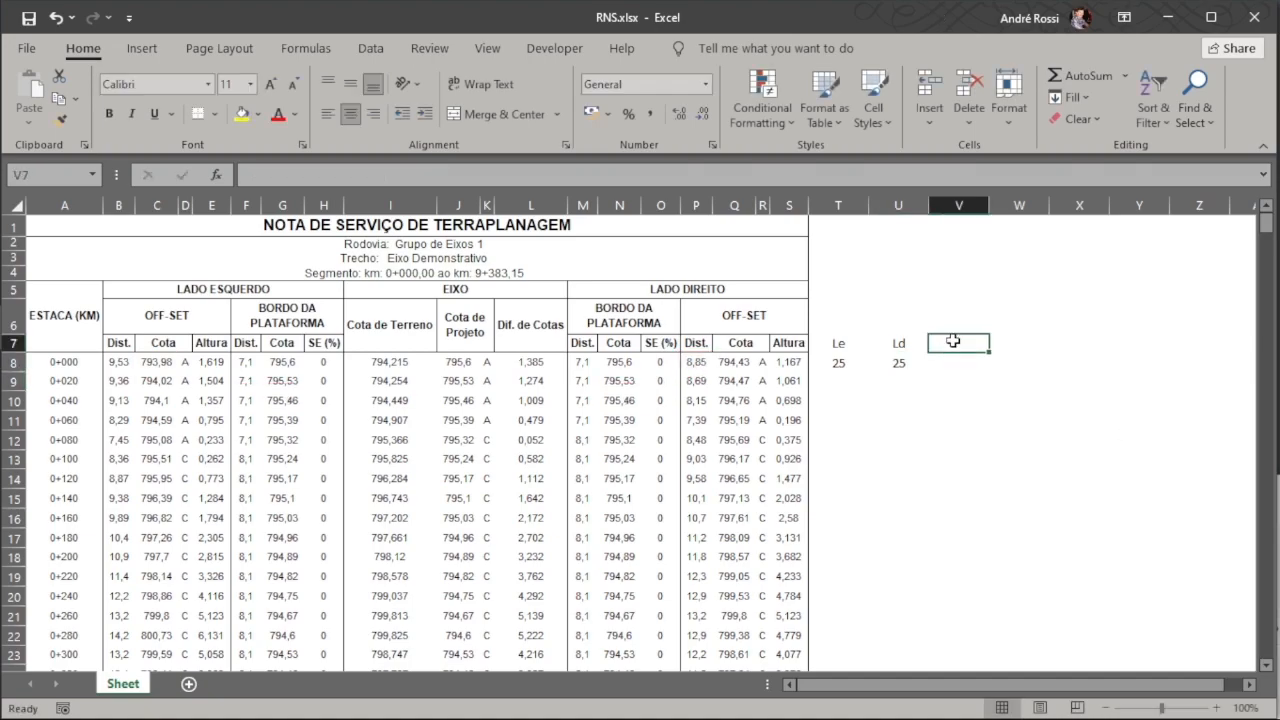
text(Largura)
key(Return)
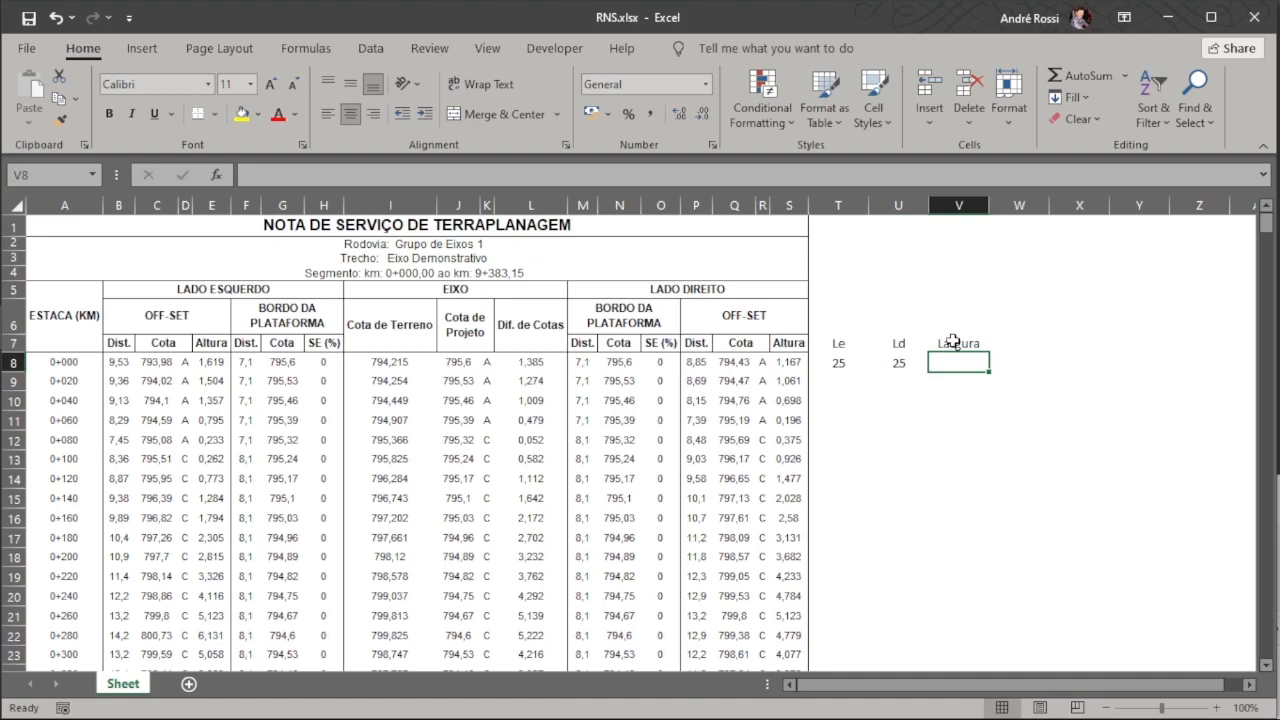
text(=)
click(841, 363)
text(+)
click(900, 363)
key(Return)
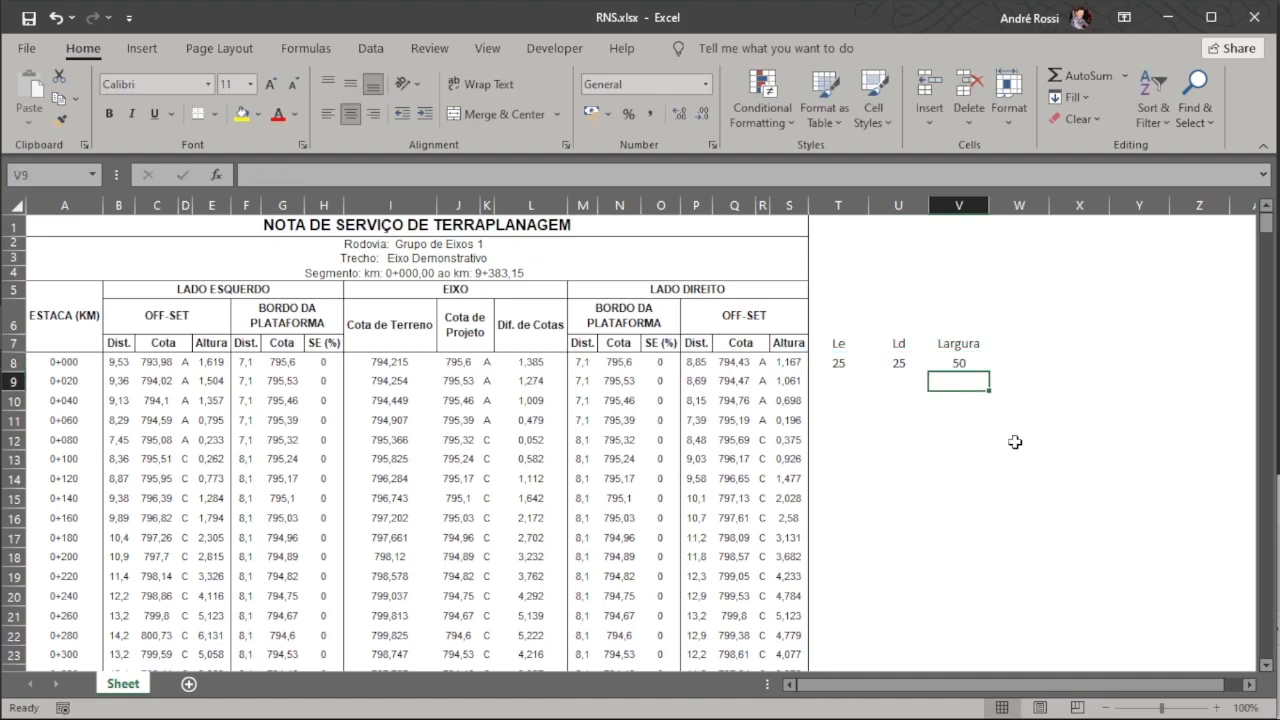
Enter the heading Área de Desapropriação in W7 with the formula =V8*20 in W8, and the heading Observações in X7.
click(1030, 344)
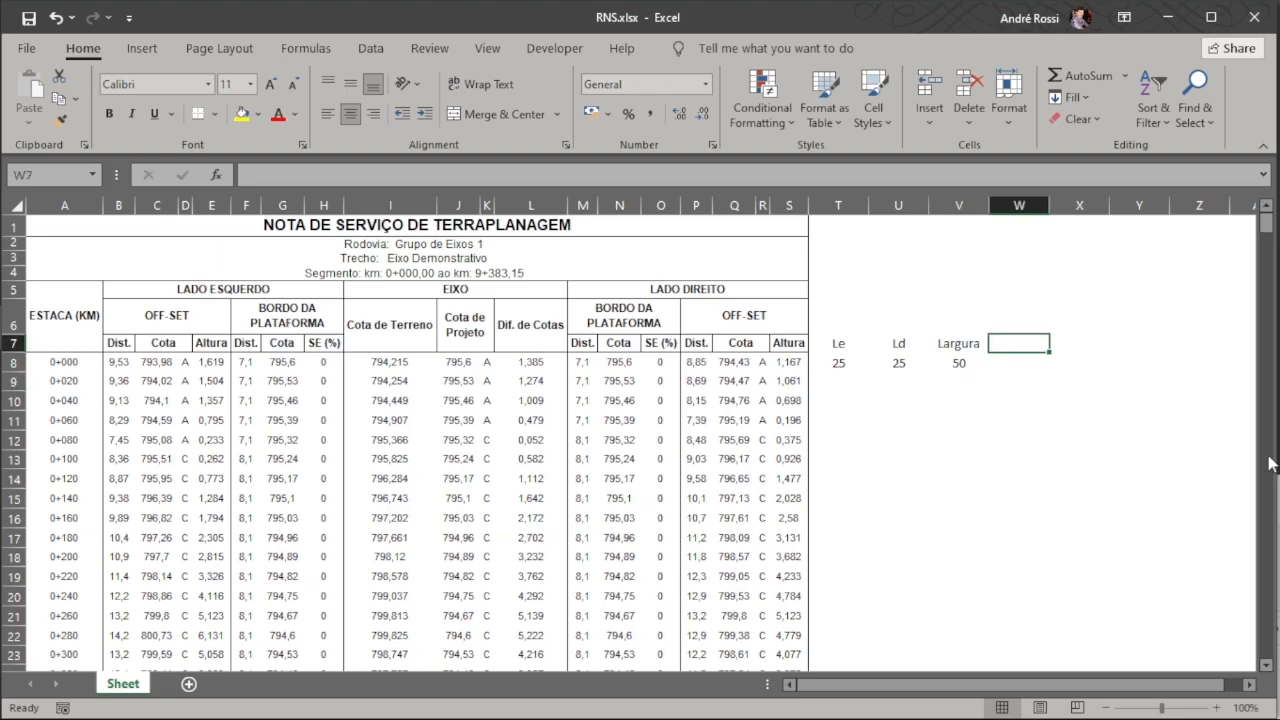
text(Área de Desapropriação)
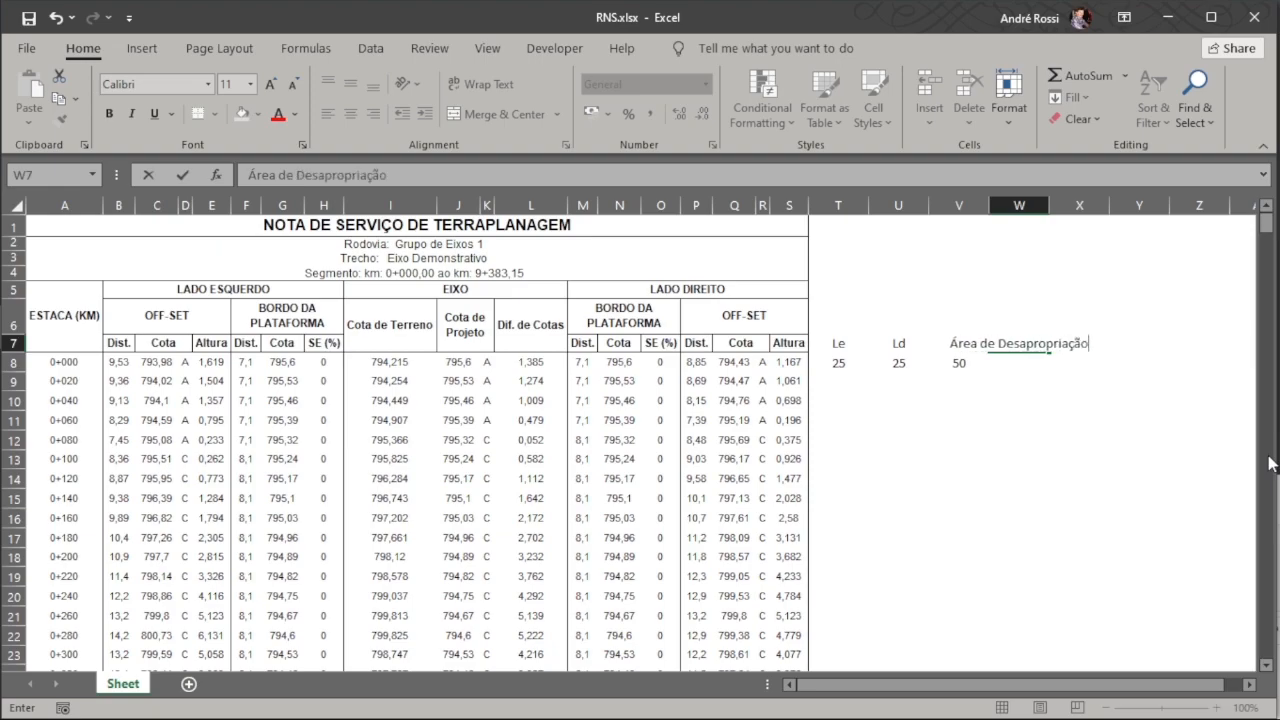
key(Return)
text(=)
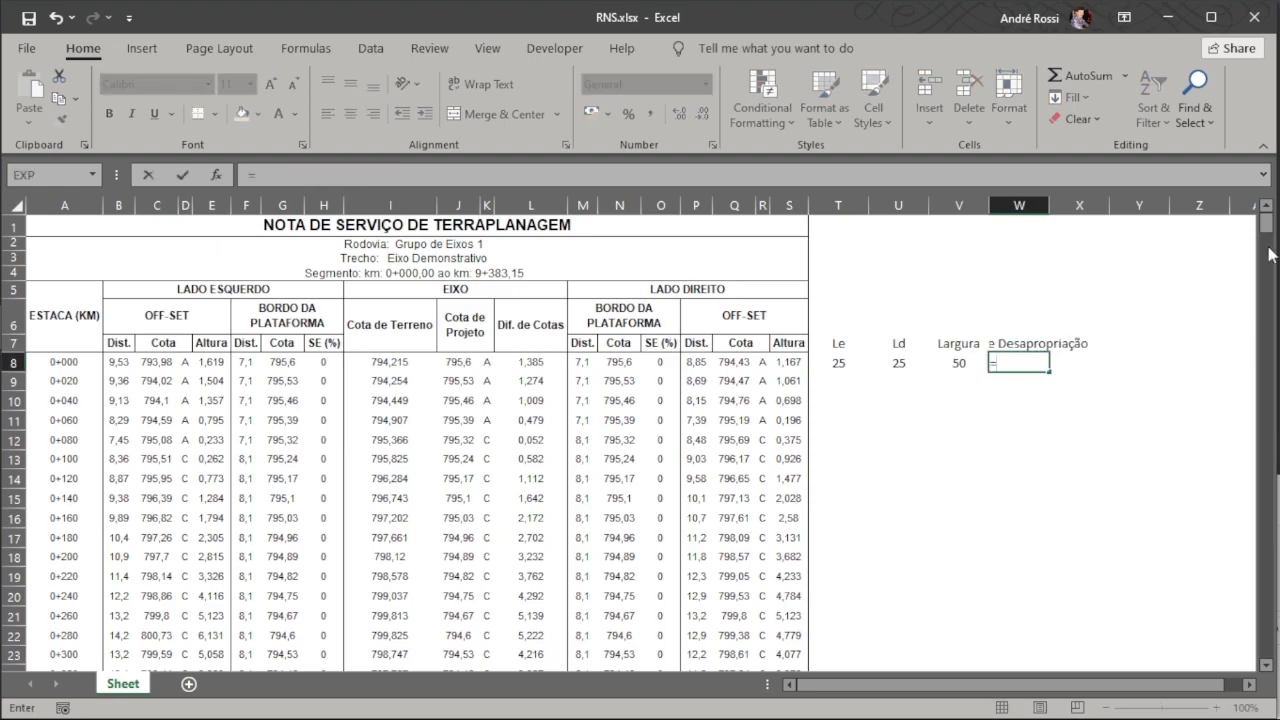
click(959, 362)
text(*)
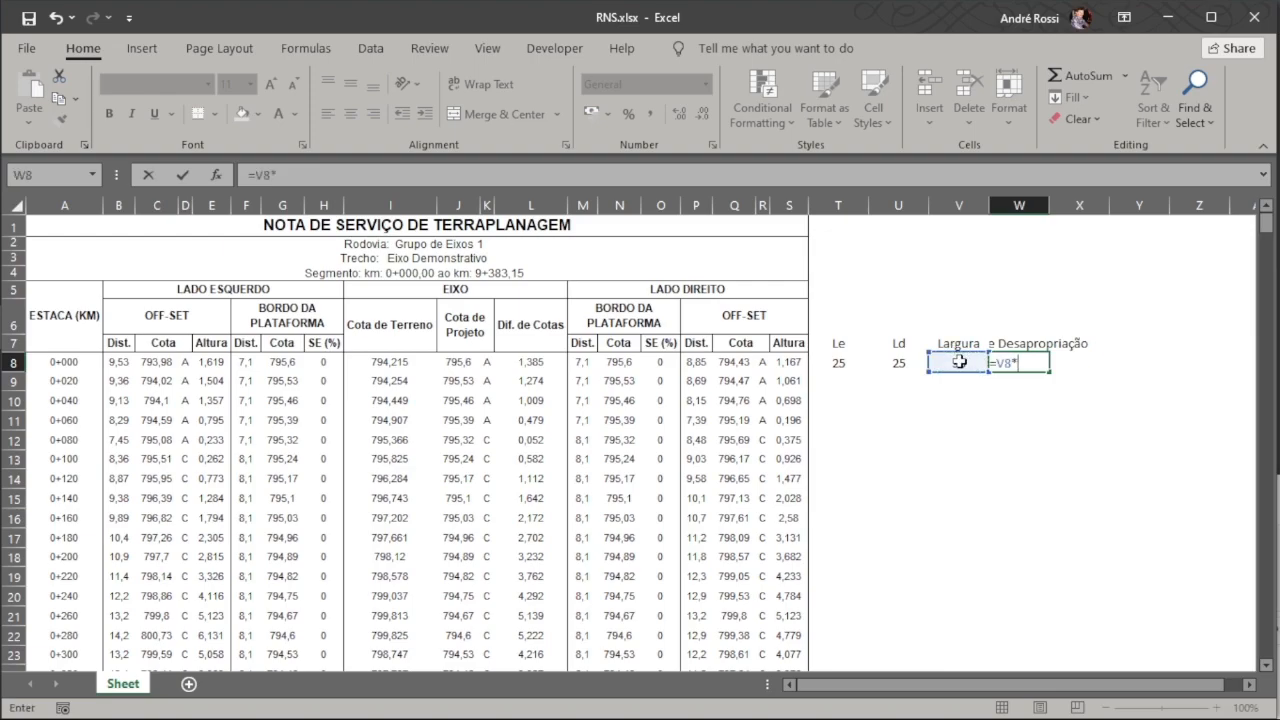
text(20)
key(Return)
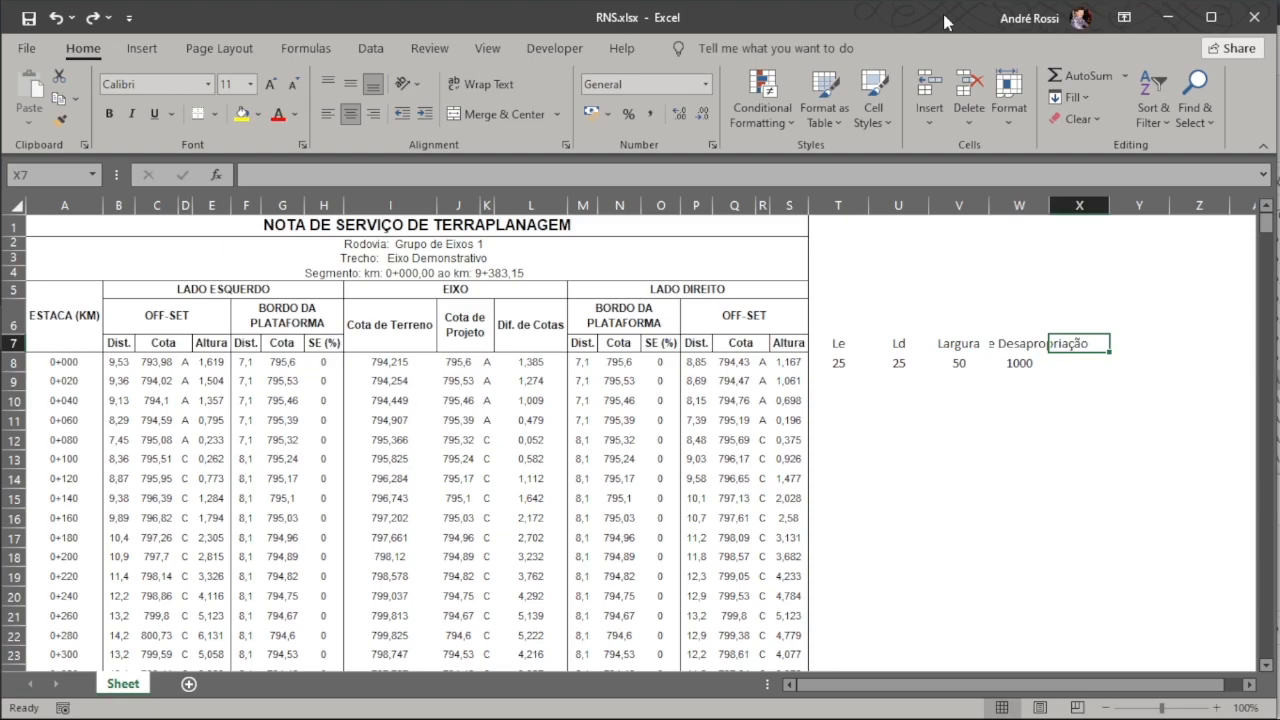
text(Observações)
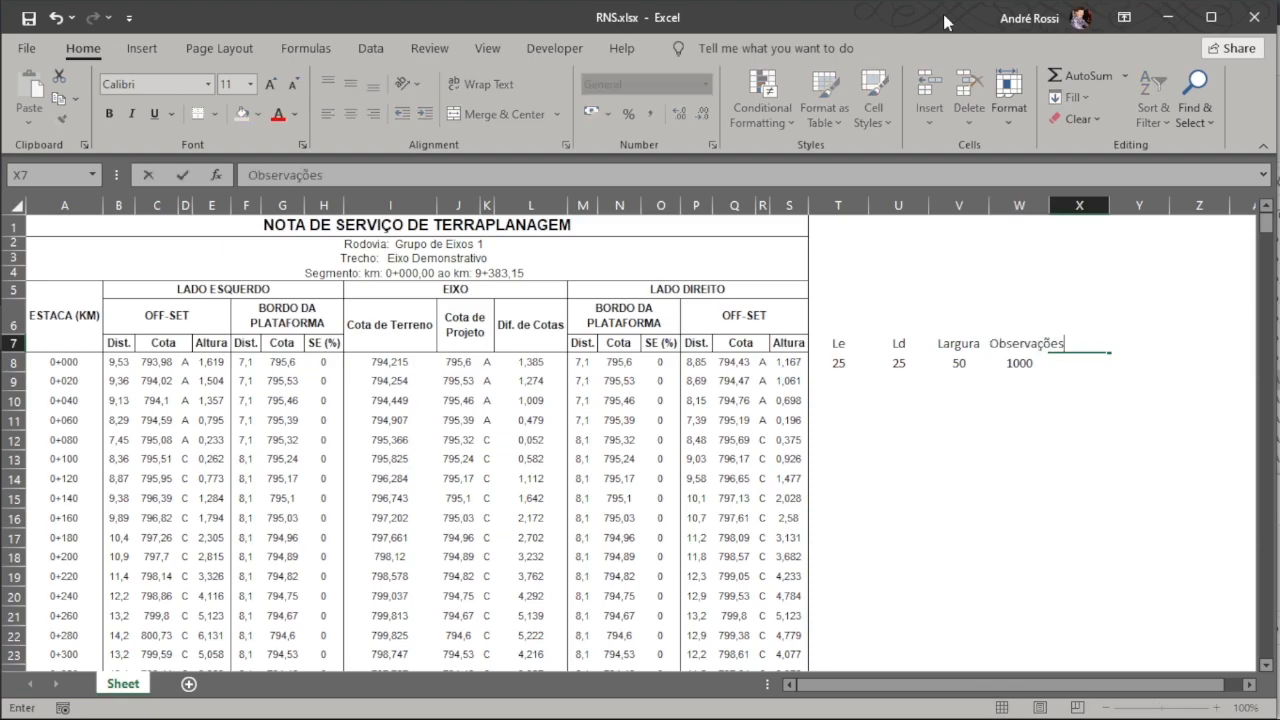
key(Return)
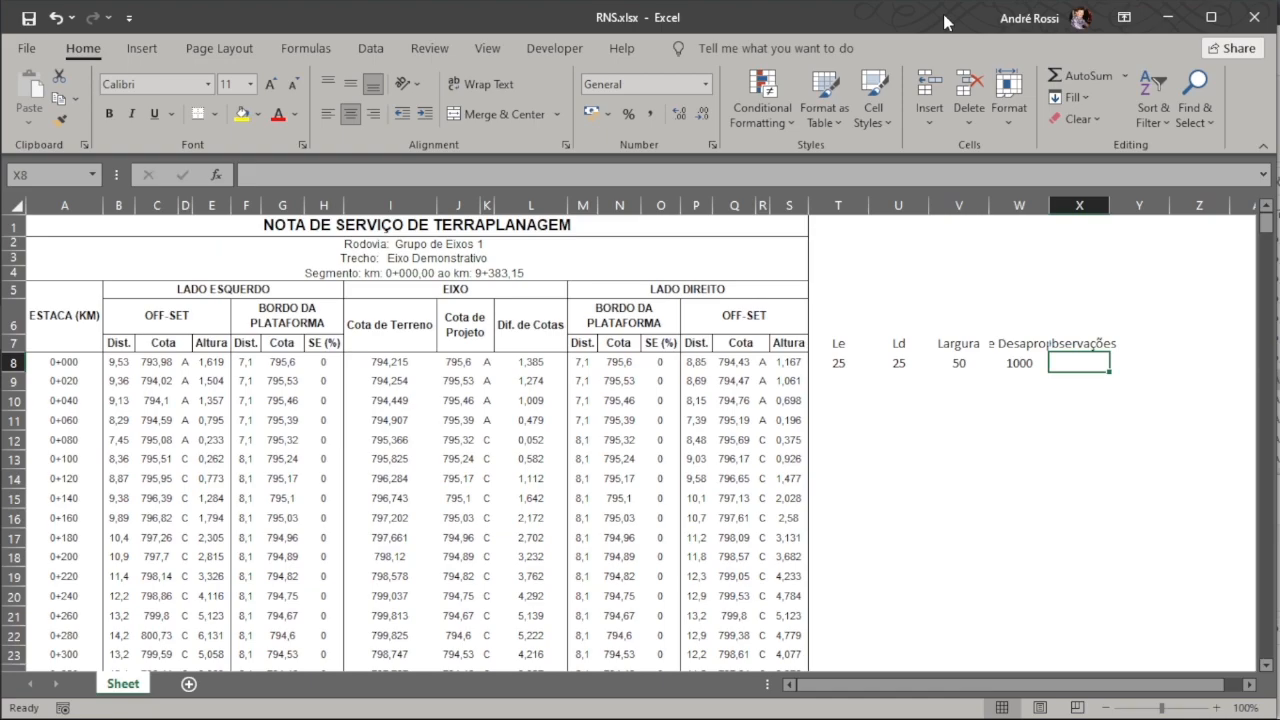
Make the headings in T7:X7 bold and apply cell borders to columns T through X from row 7 down to the table's end.
drag(1080, 343, 841, 336)
click(110, 113)
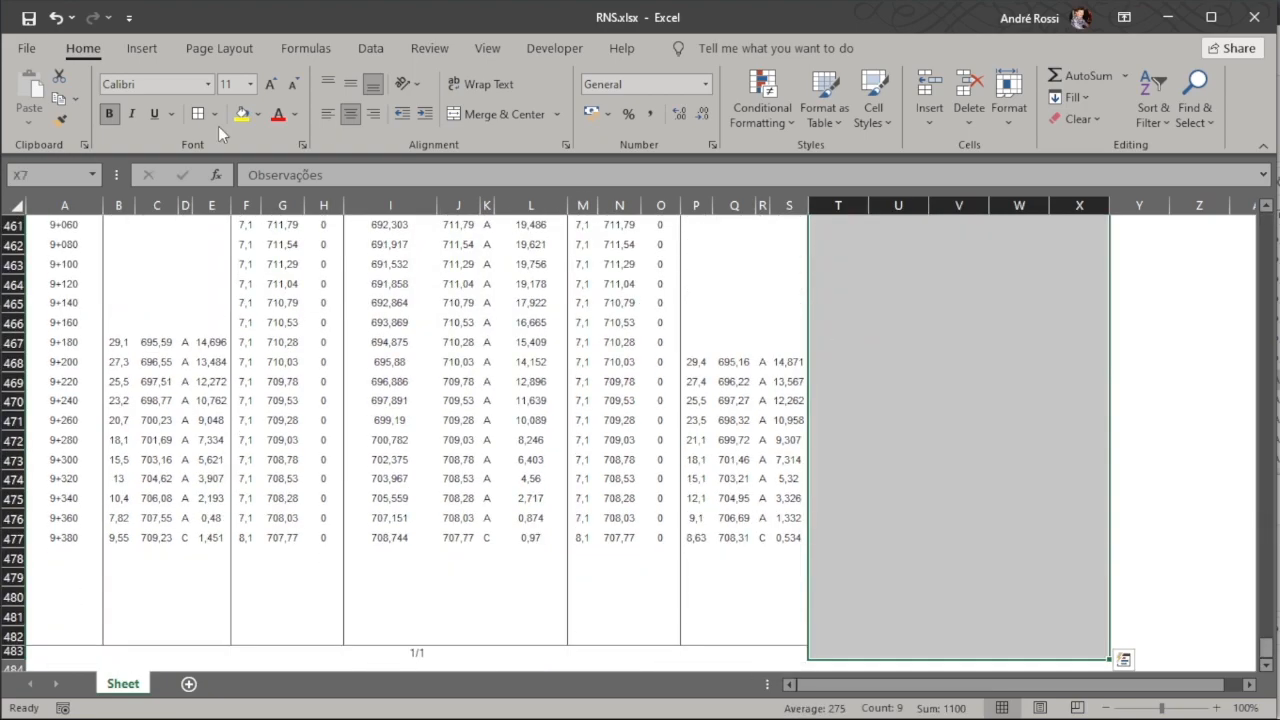
click(198, 115)
key(ctrl+BackSpace)
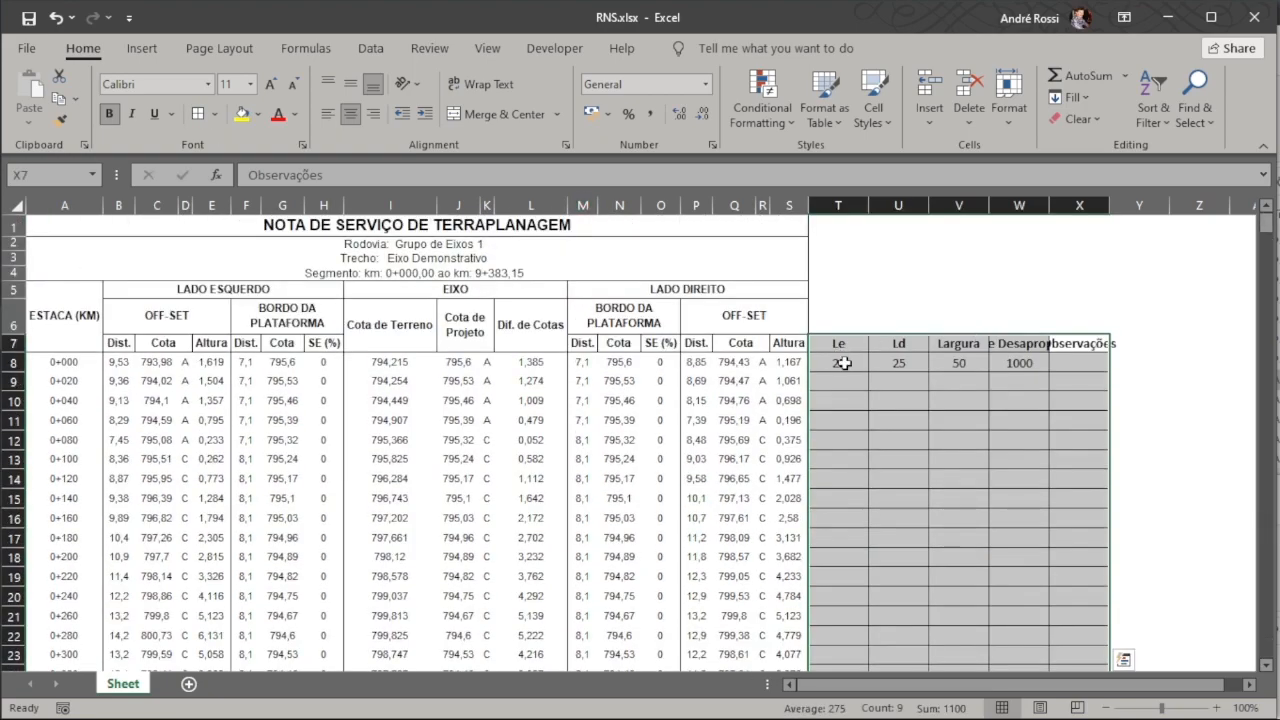
Format T8:V8 with two decimal places and fit the widths of columns T through X to their contents.
drag(843, 363, 955, 363)
click(686, 115)
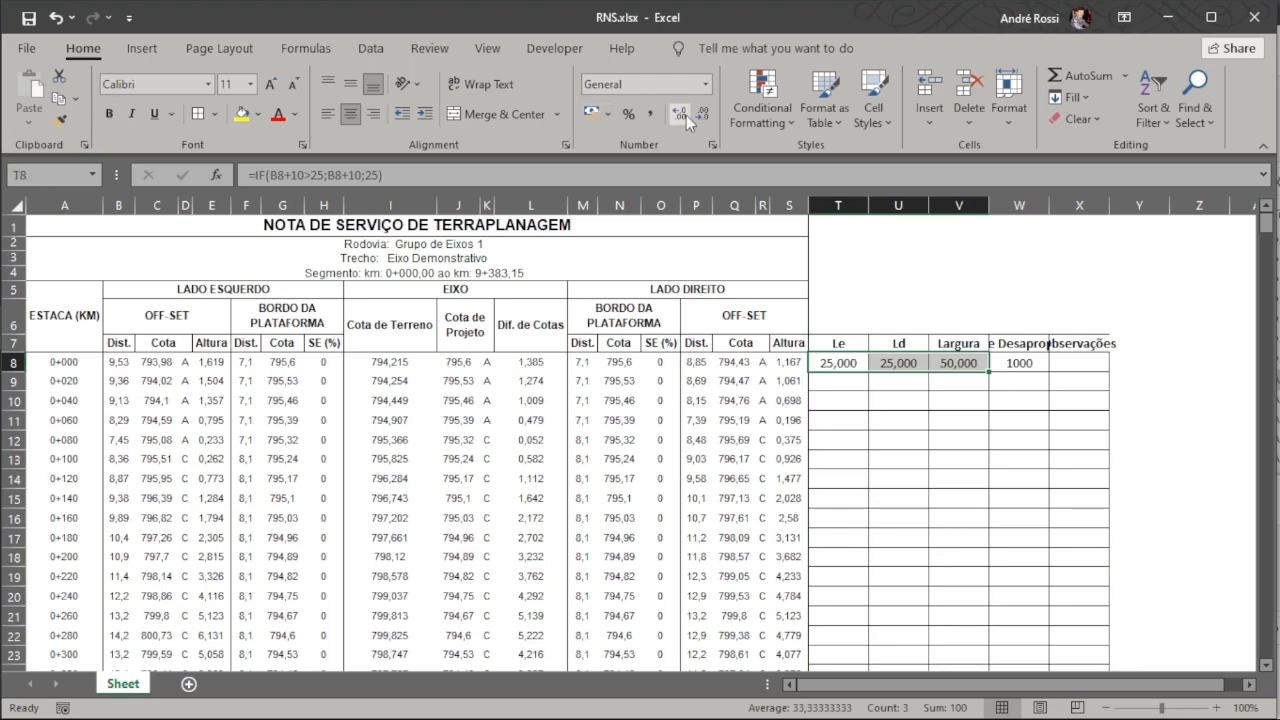
click(702, 115)
drag(845, 205, 1062, 203)
double_click(1049, 204)
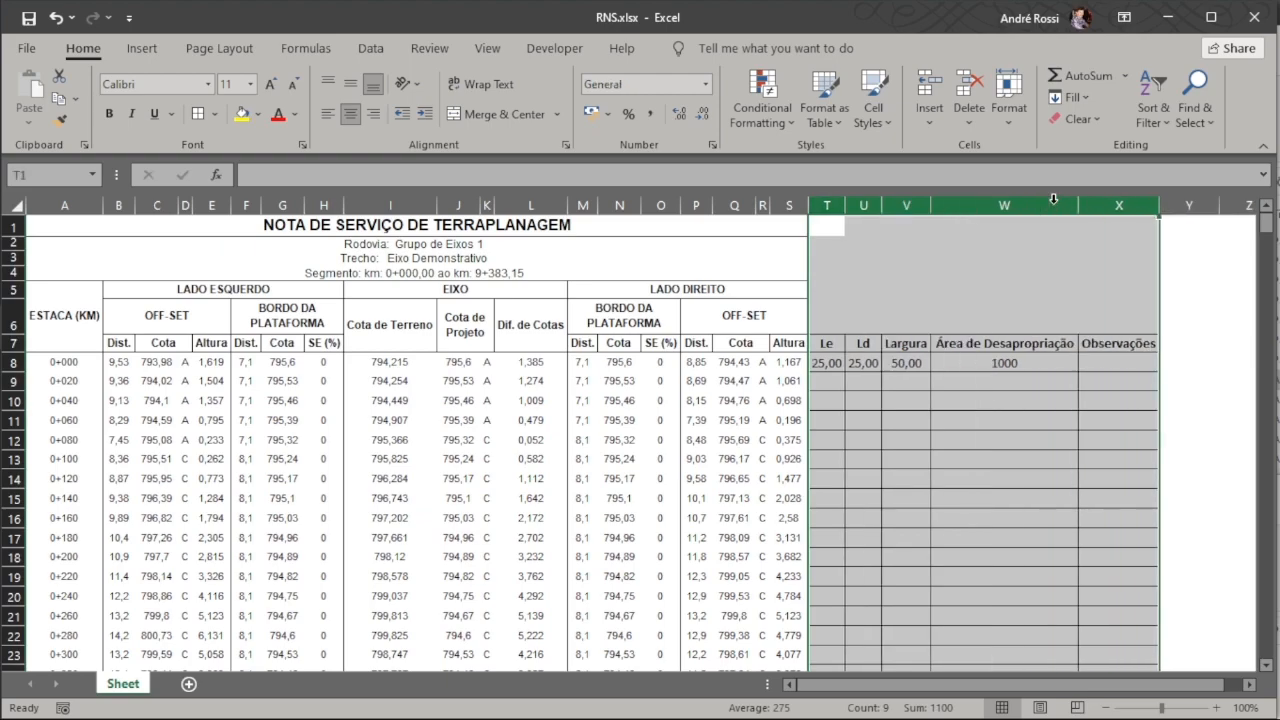
Review the Termo de Referência PDF through its second page and beyond, and return to the RNS.xlsx workbook at X8.
click(1118, 366)
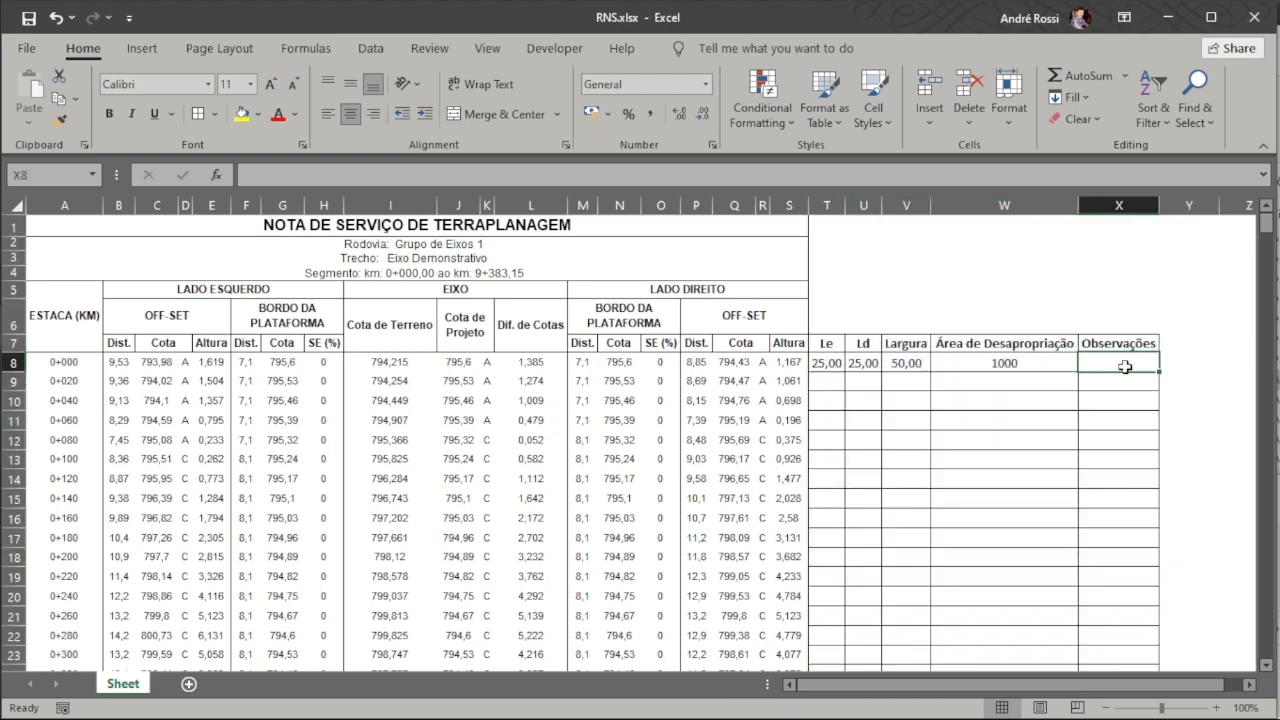
click(15, 365)
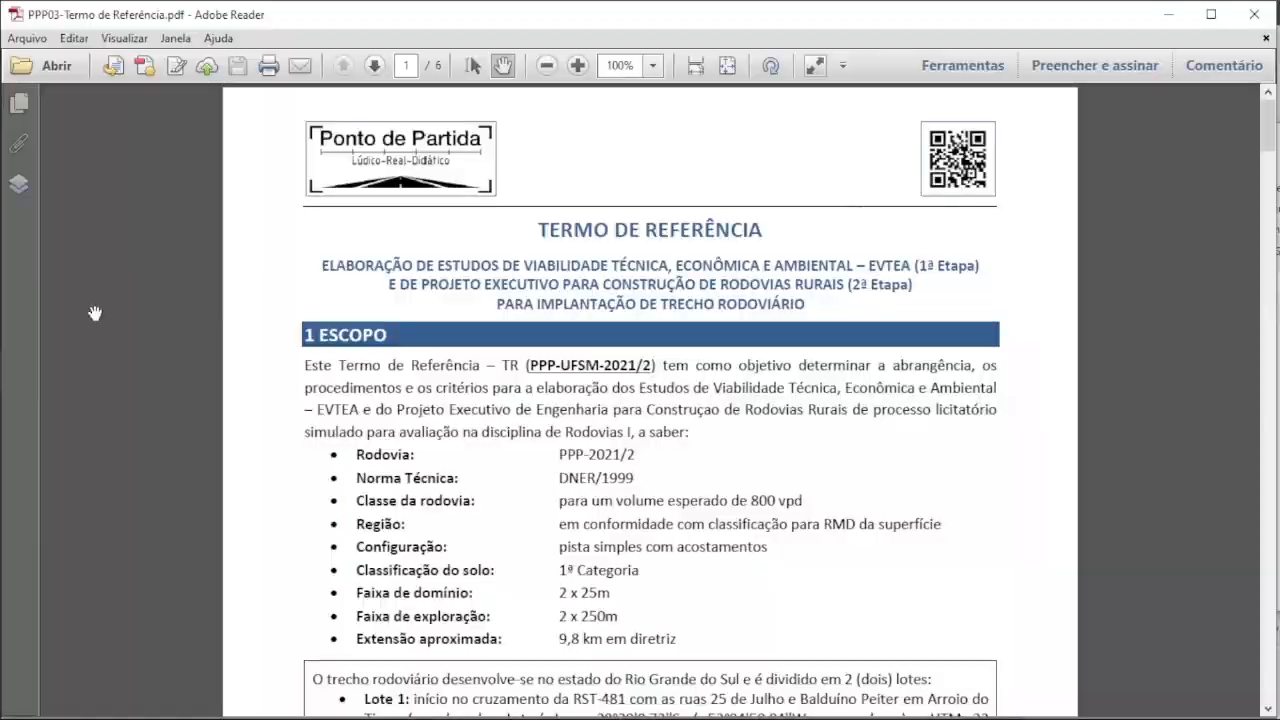
scroll(786, 505, down, 20)
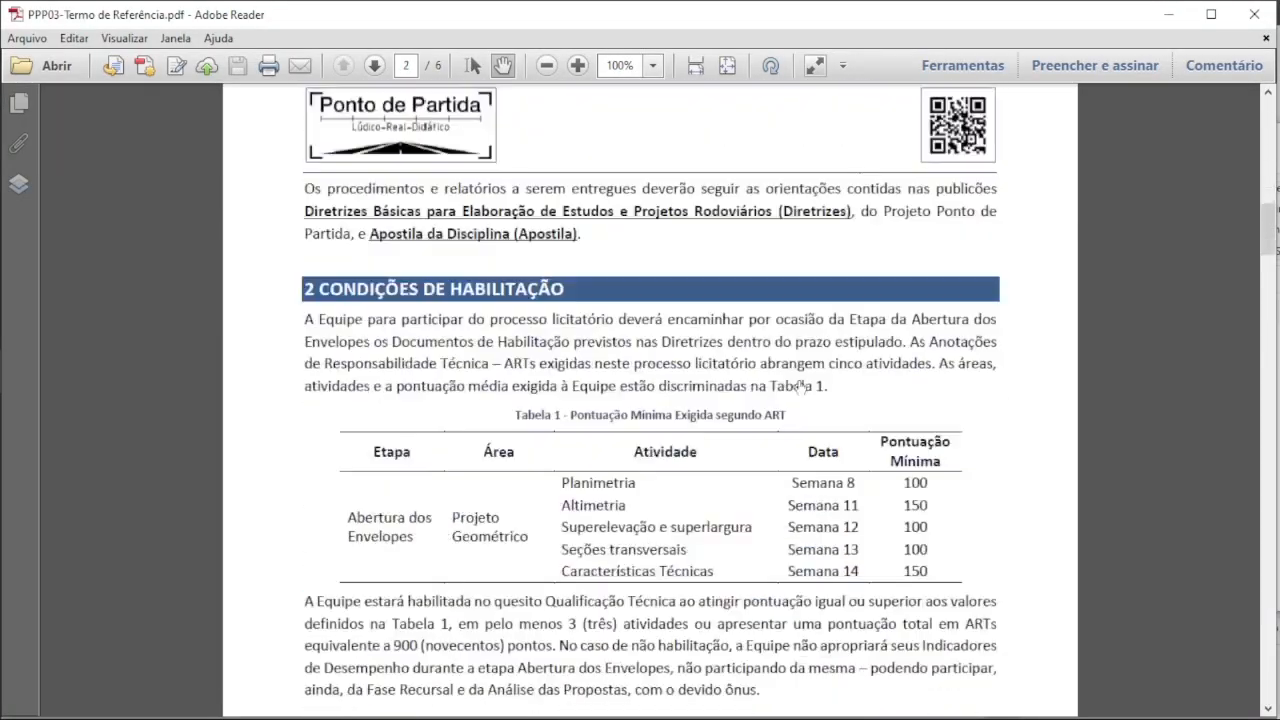
scroll(798, 378, down, 10)
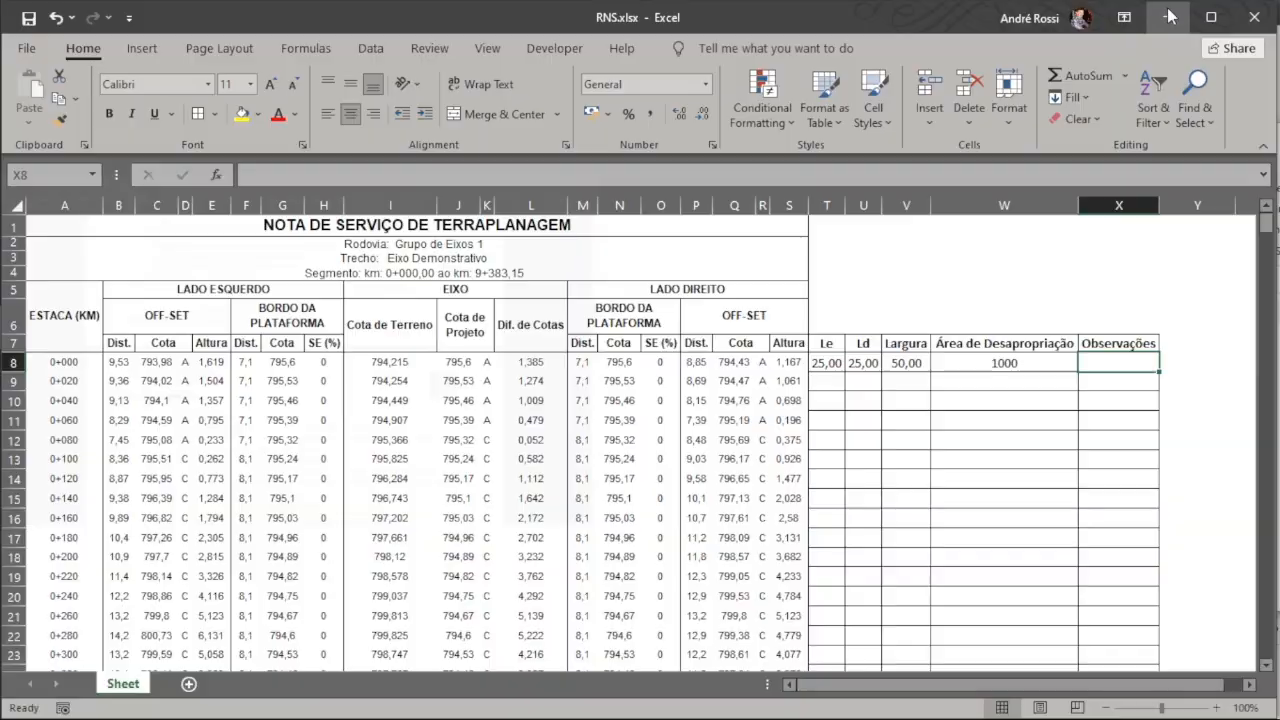
click(1167, 14)
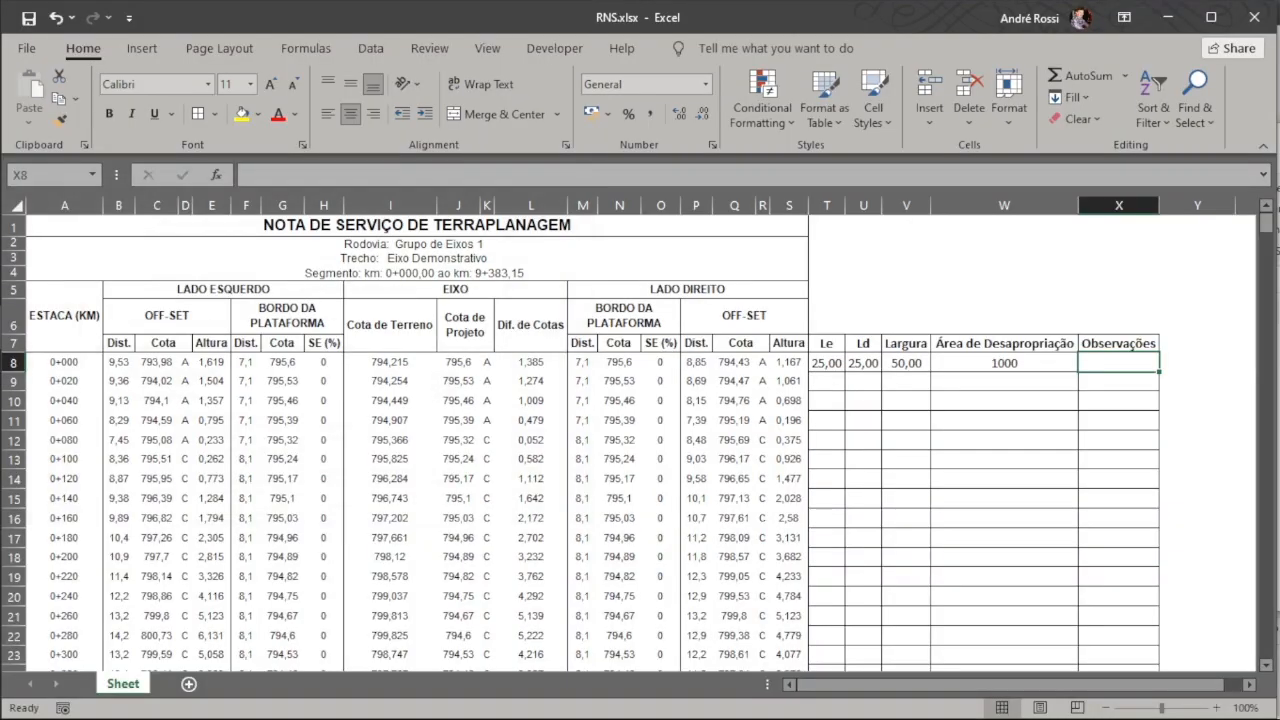
List the land-use categories Baldio, Mata Nativa, Lavoura, Produção, Edificação and Açude in Y8:Y13.
click(1195, 368)
text(Baldio Mata Nativa Lavoura Produção Edificação Açude)
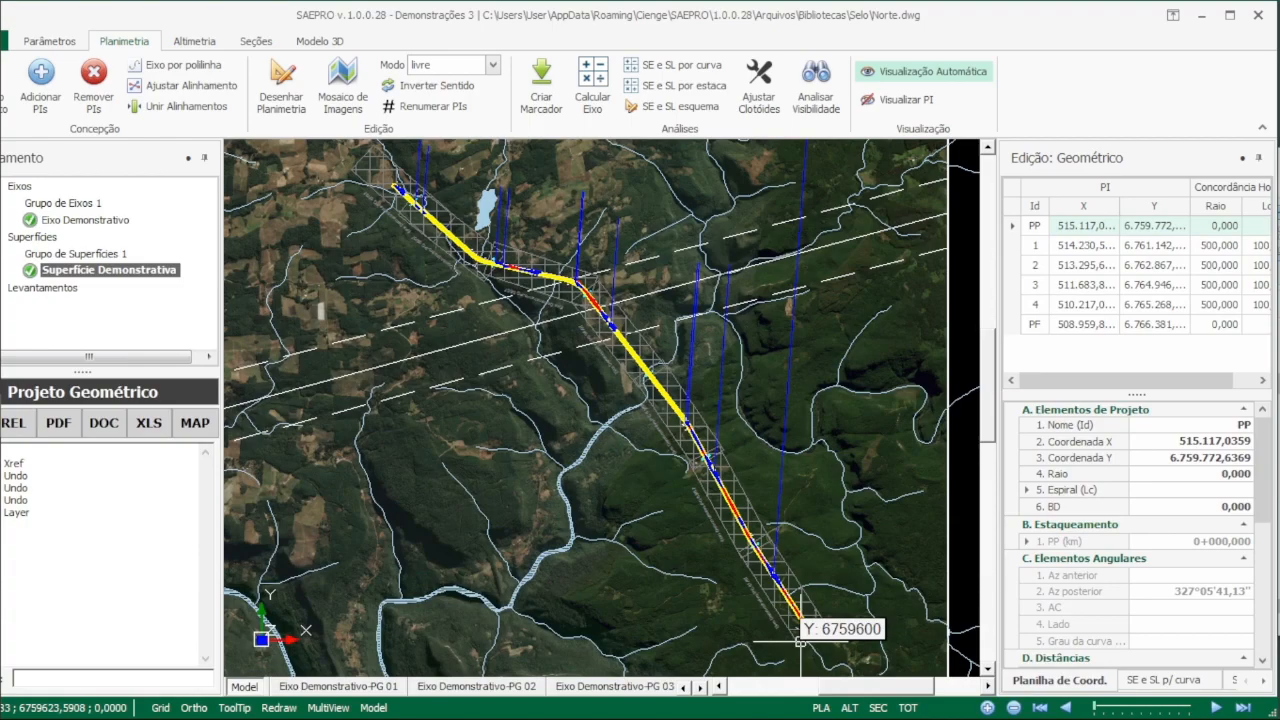
Inspect the land cover along Eixo Demonstrativo on the SAEPRO satellite image, and enter Mata Nativa in X8 of the workbook.
scroll(800, 640, up, 2)
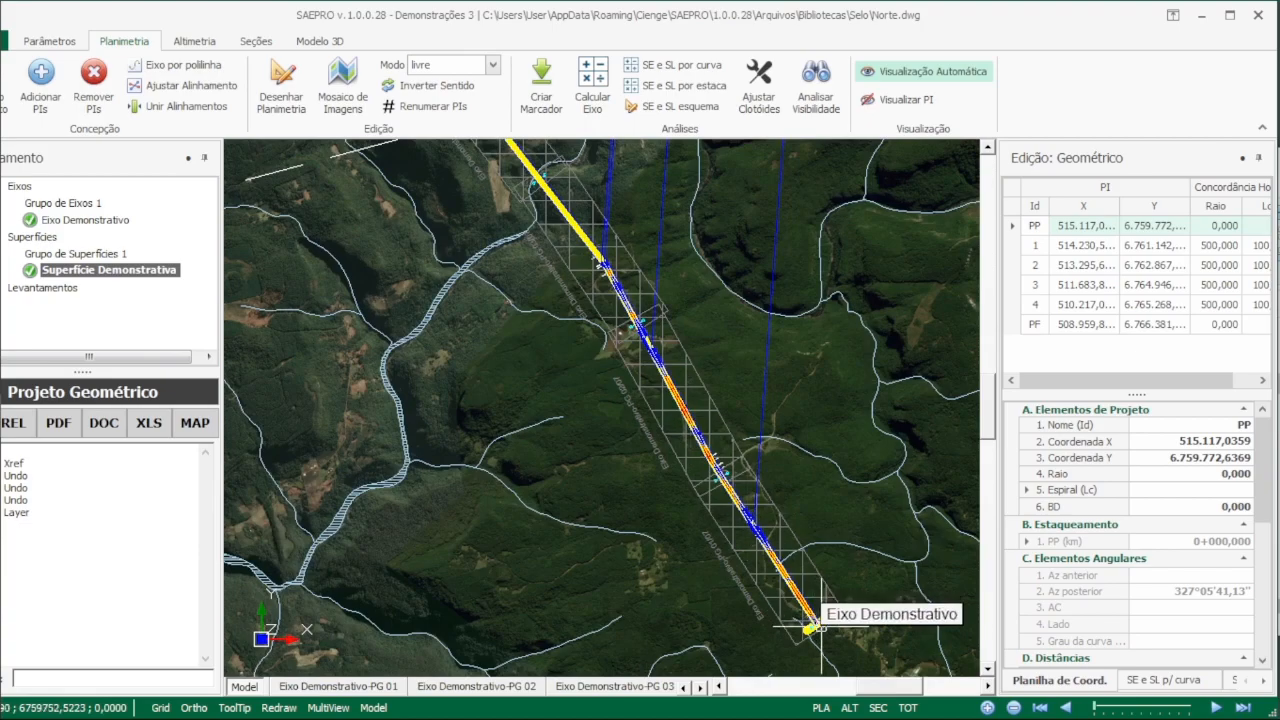
scroll(636, 350, up, 4)
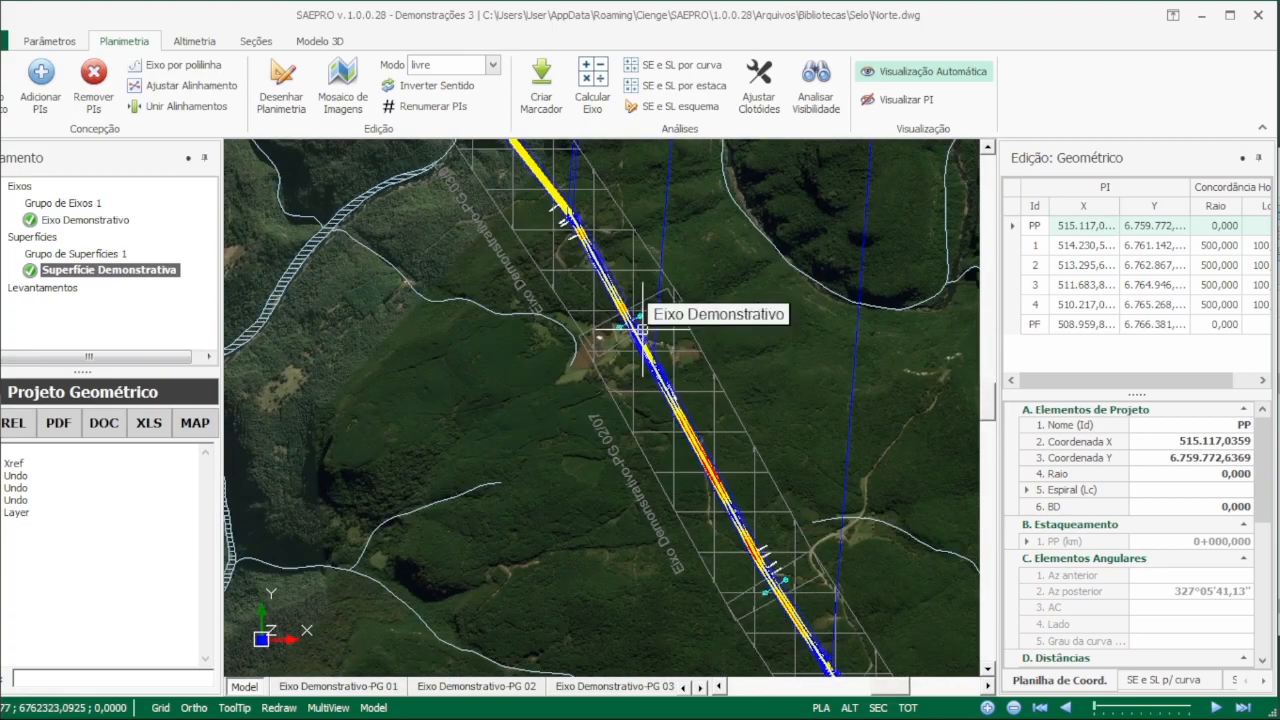
scroll(636, 352, up, 5)
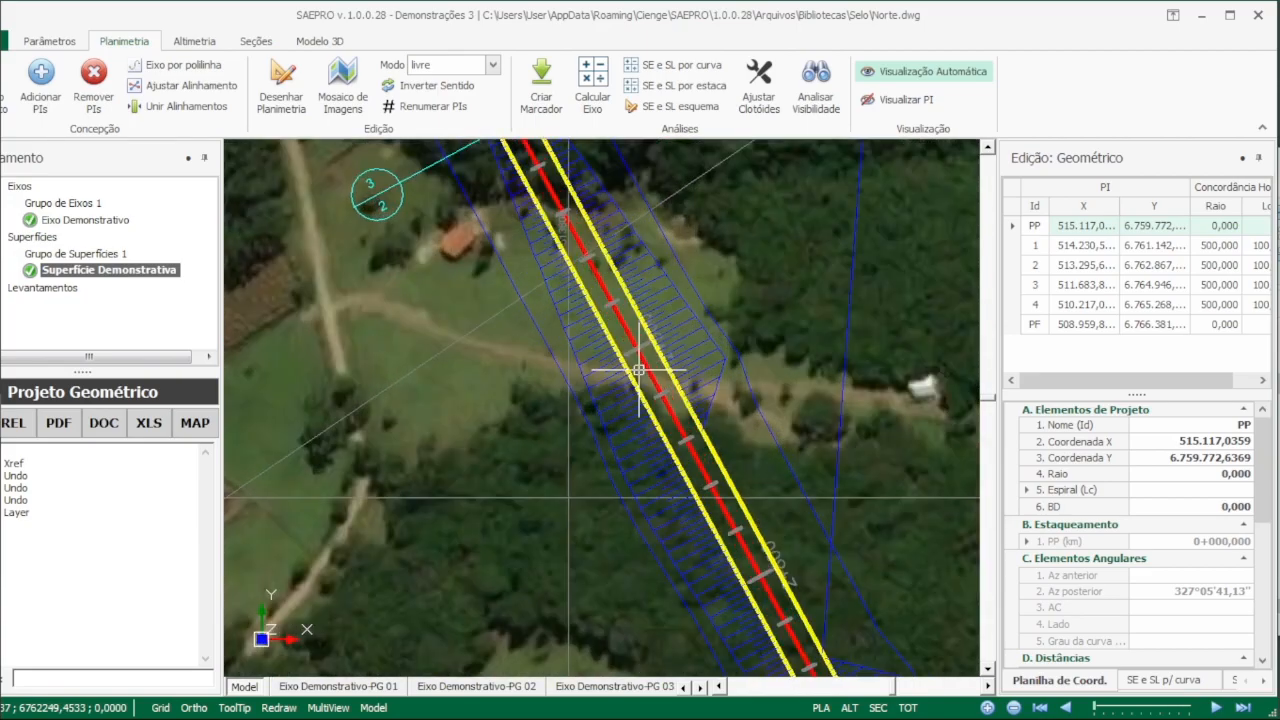
scroll(637, 391, up, 1)
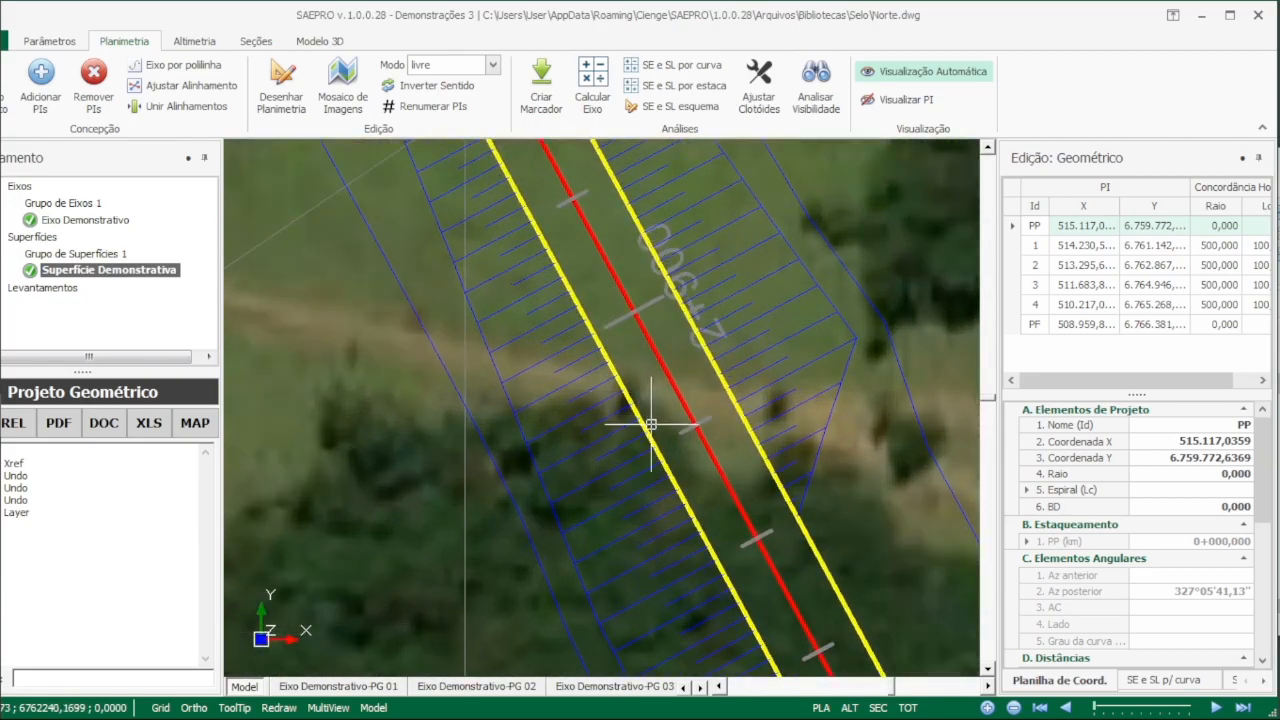
mouse_move(708, 421)
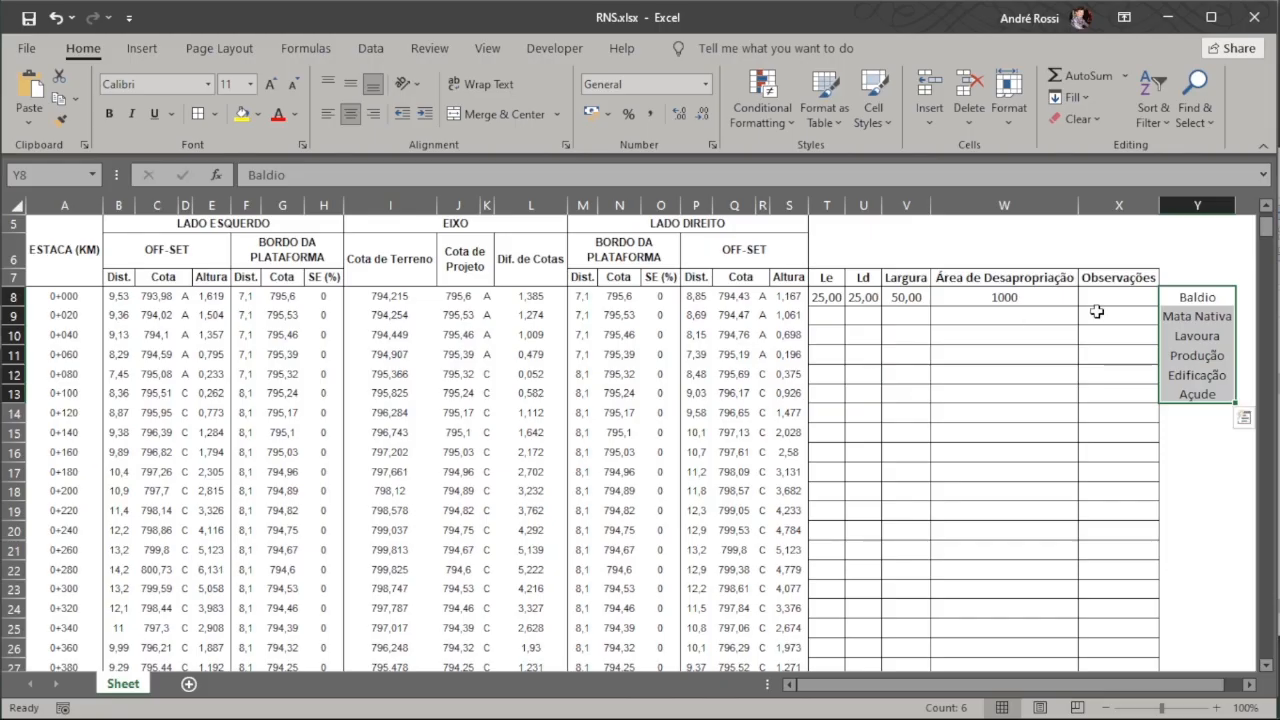
click(1116, 300)
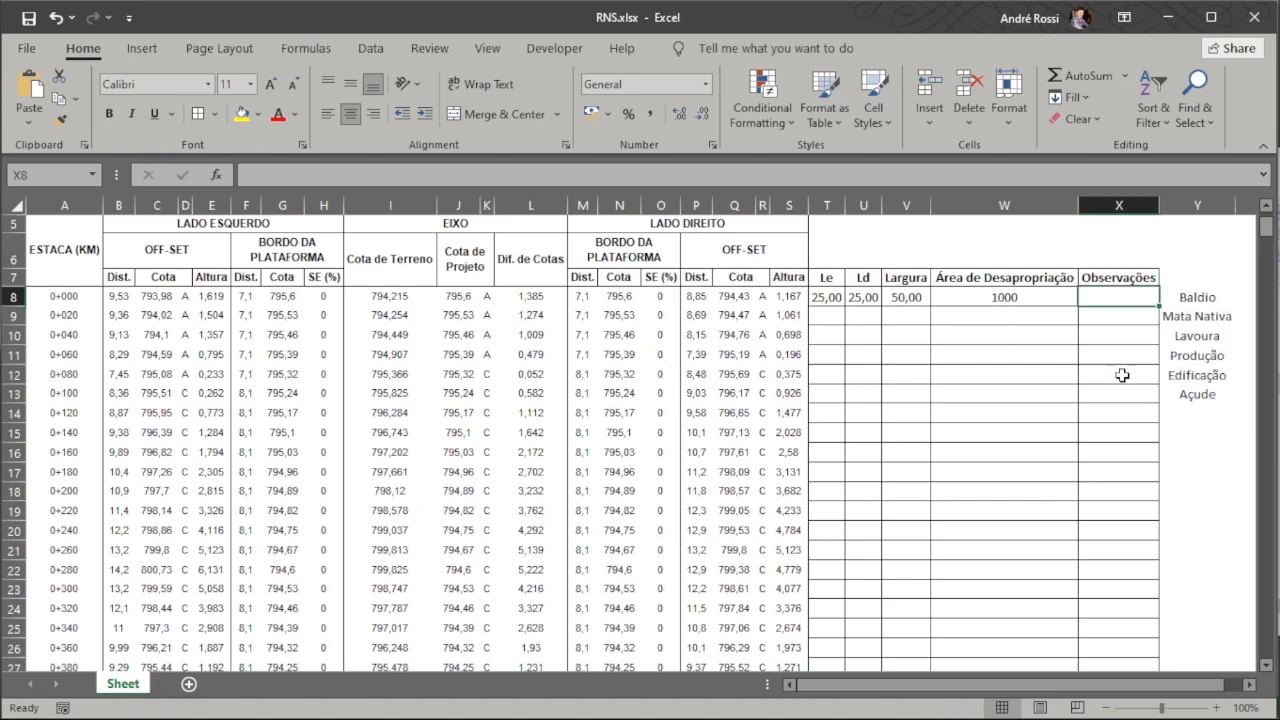
text(Mata Nativa)
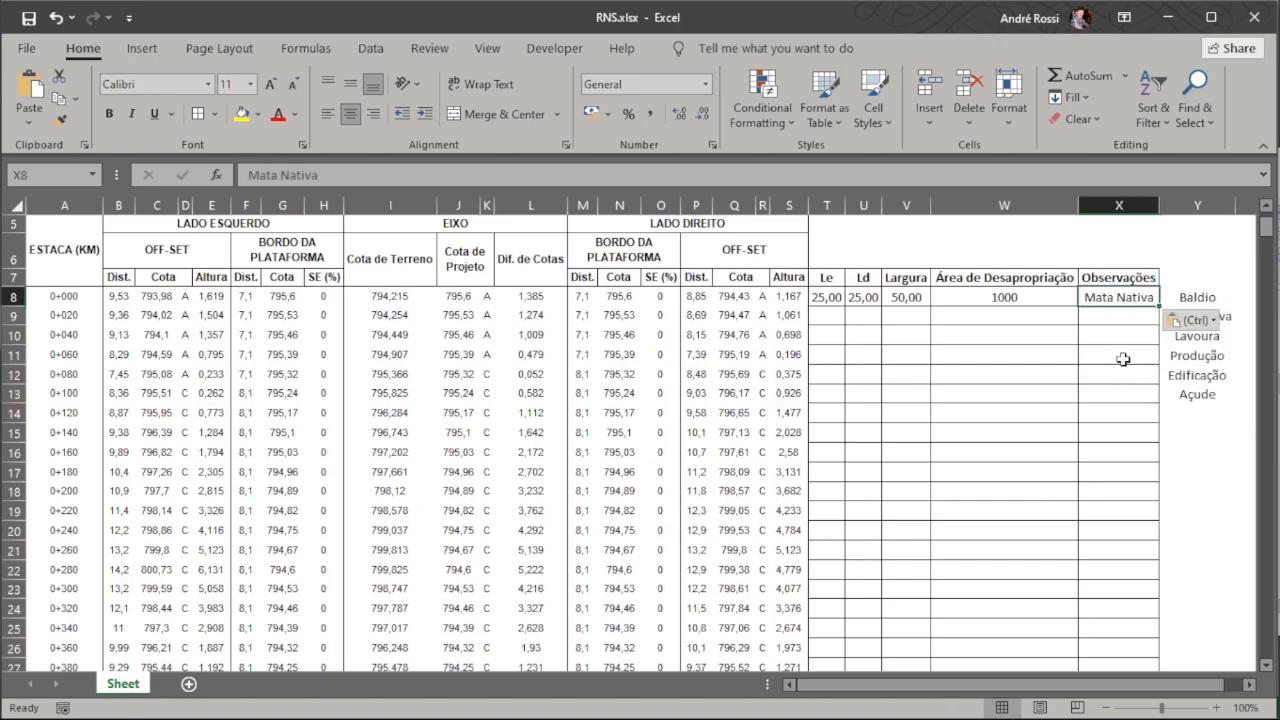
Fill the Le, Ld, Largura and Área de Desapropriação formulas from T8:W8 down all the station rows.
drag(816, 297, 1043, 292)
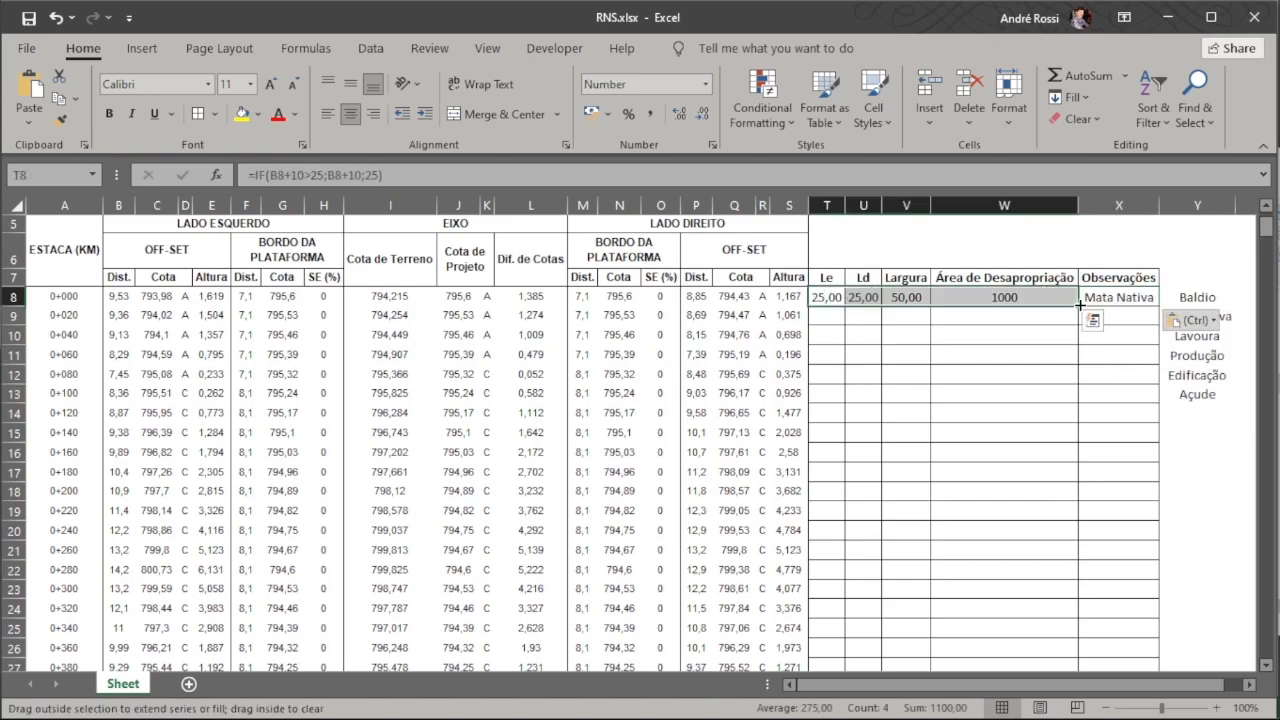
double_click(1078, 305)
click(1110, 297)
Enter Mata Nativa as the observation for station 2+880 in X152.
click(42, 298)
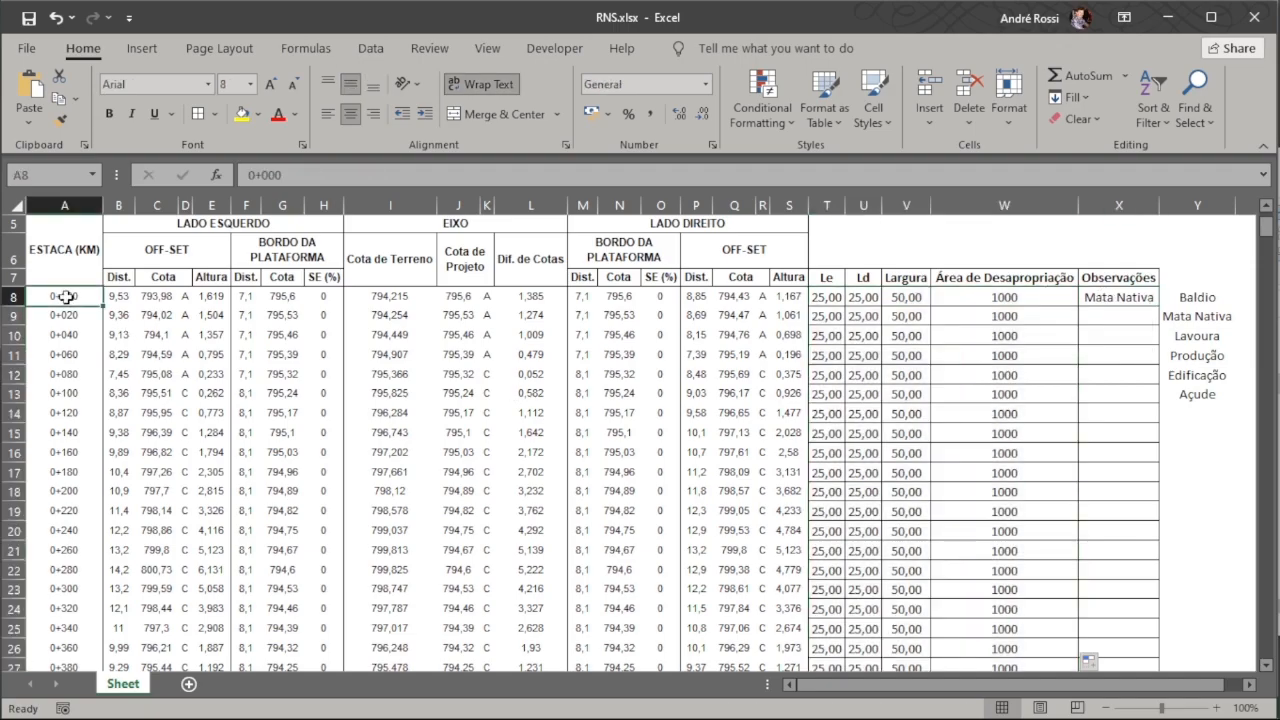
scroll(65, 298, down, 20)
scroll(65, 298, down, 9)
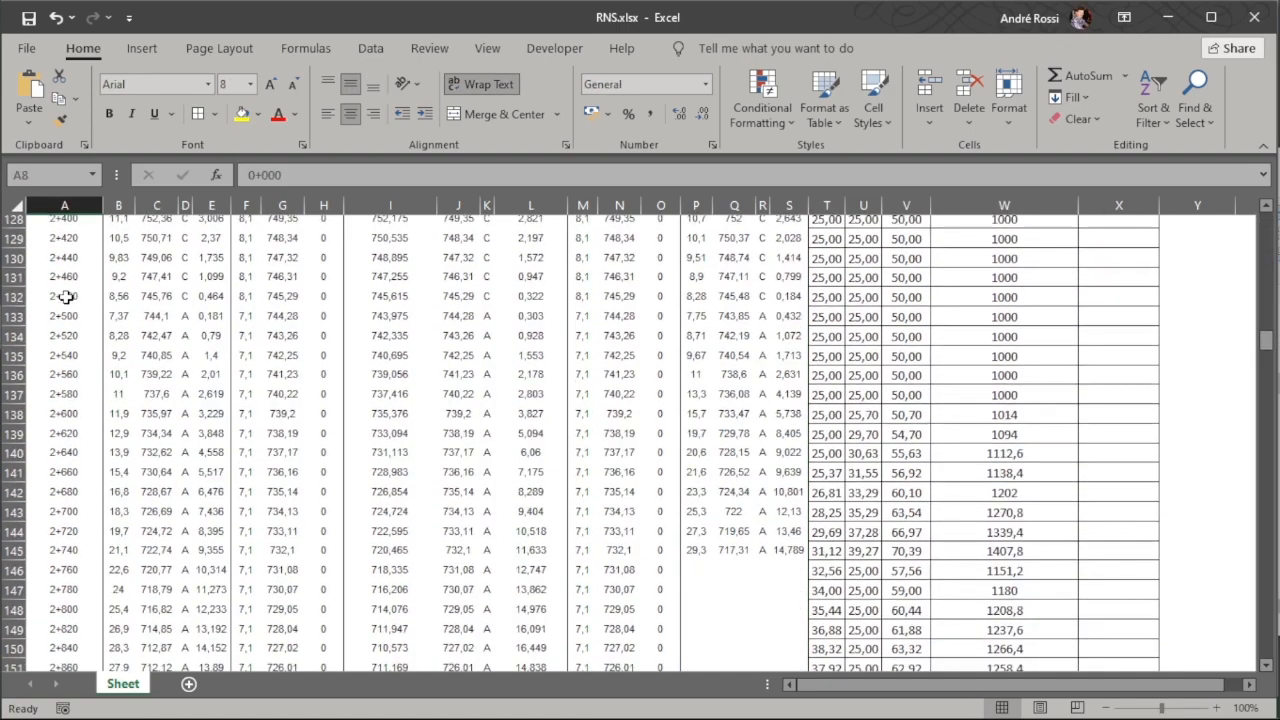
drag(60, 459, 1108, 455)
click(1108, 455)
text(Mata Nativa)
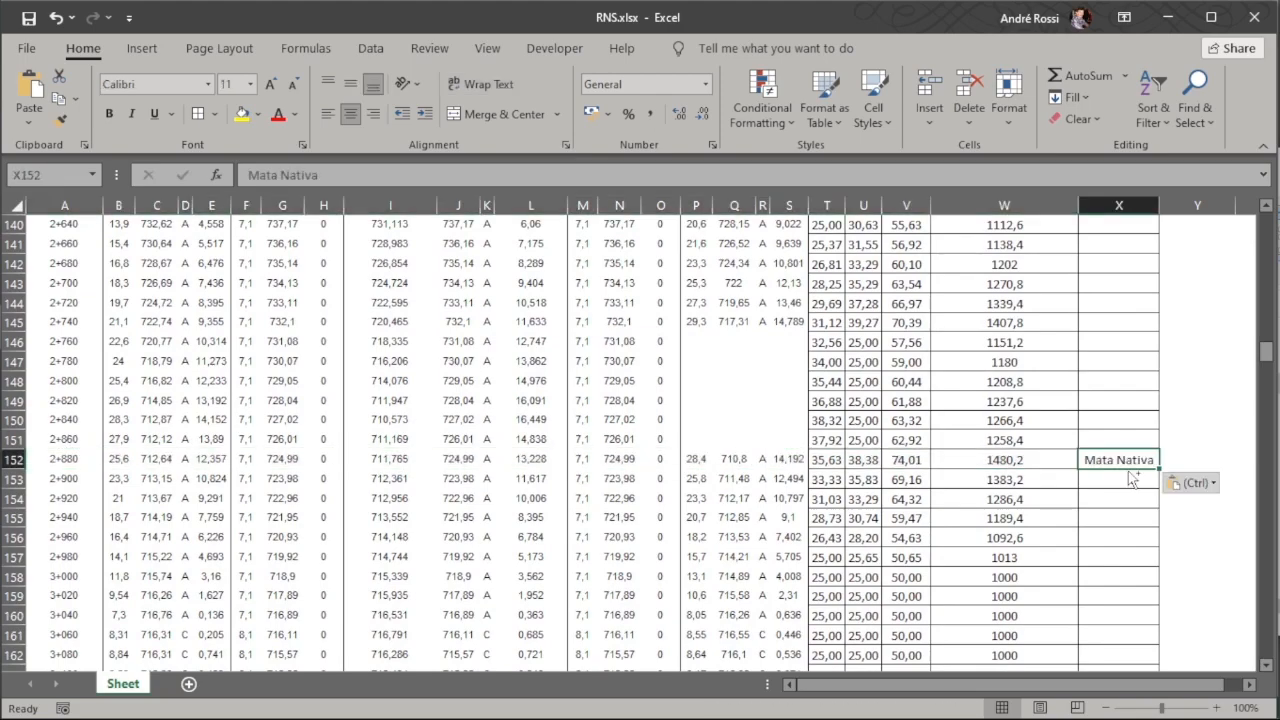
Fill Mata Nativa from X8 down the Observações column to station 2+880, and go to the first empty observation in X153.
drag(1266, 352, 1264, 222)
click(1118, 363)
double_click(1158, 372)
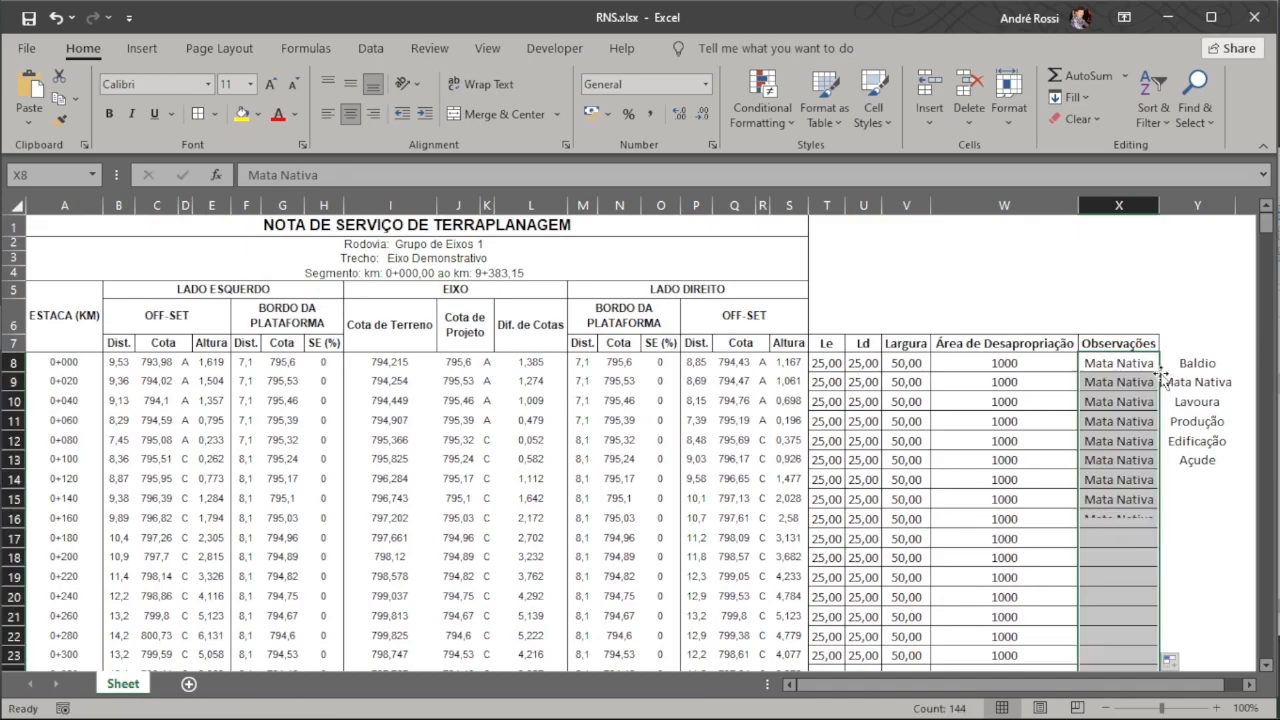
click(1118, 499)
scroll(1120, 499, down, 19)
scroll(1120, 499, down, 20)
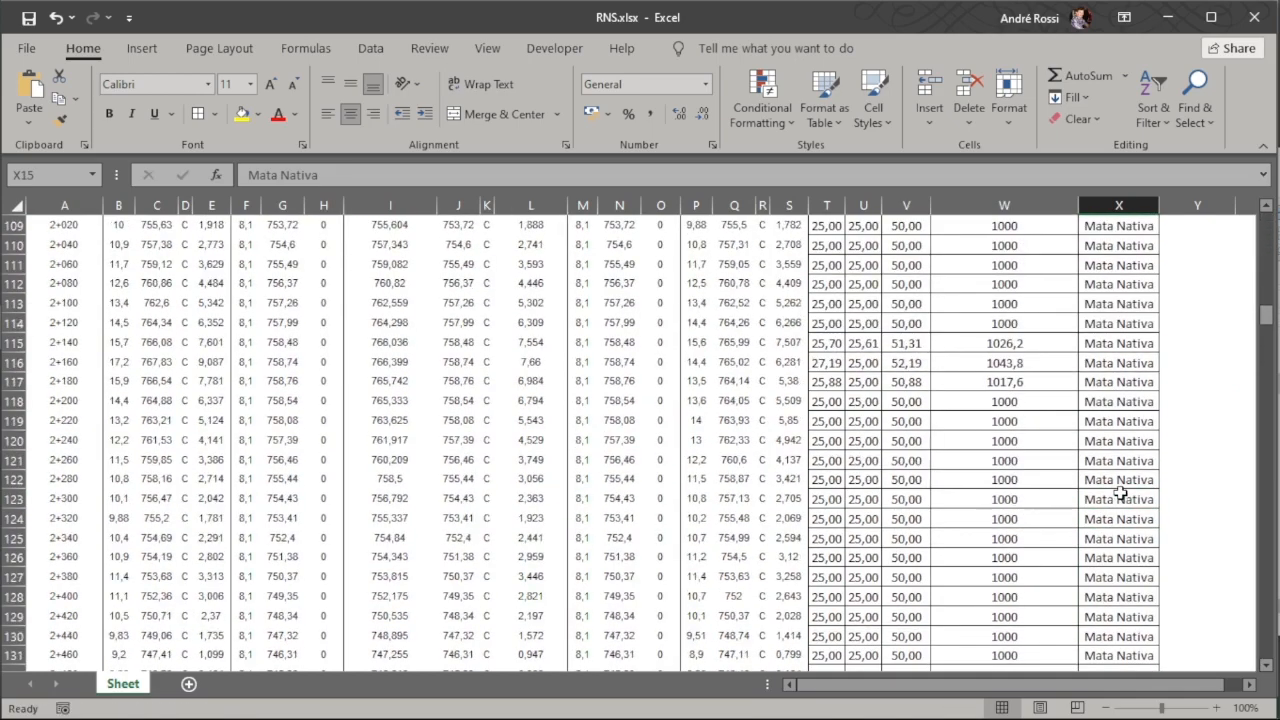
click(1109, 377)
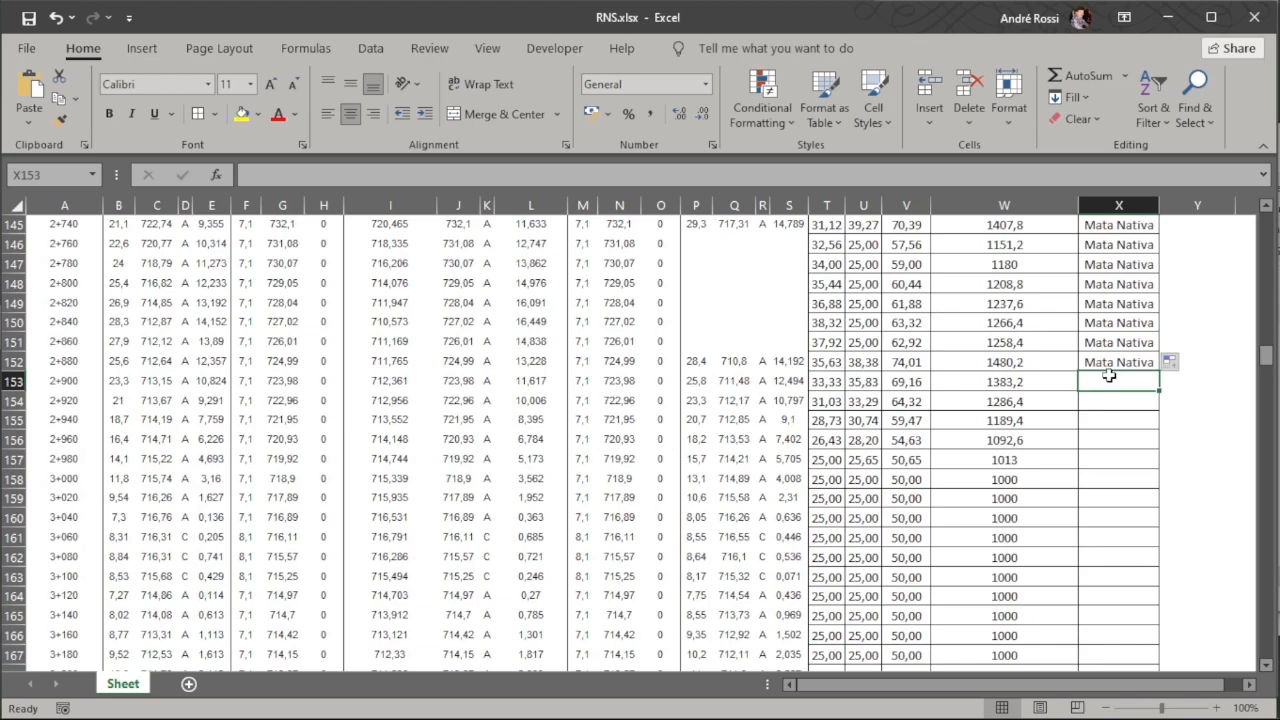
Switch to SAEPRO and outline the building beside the axis near km 5+933,978 with a closed four-point polyline.
click(1, 420)
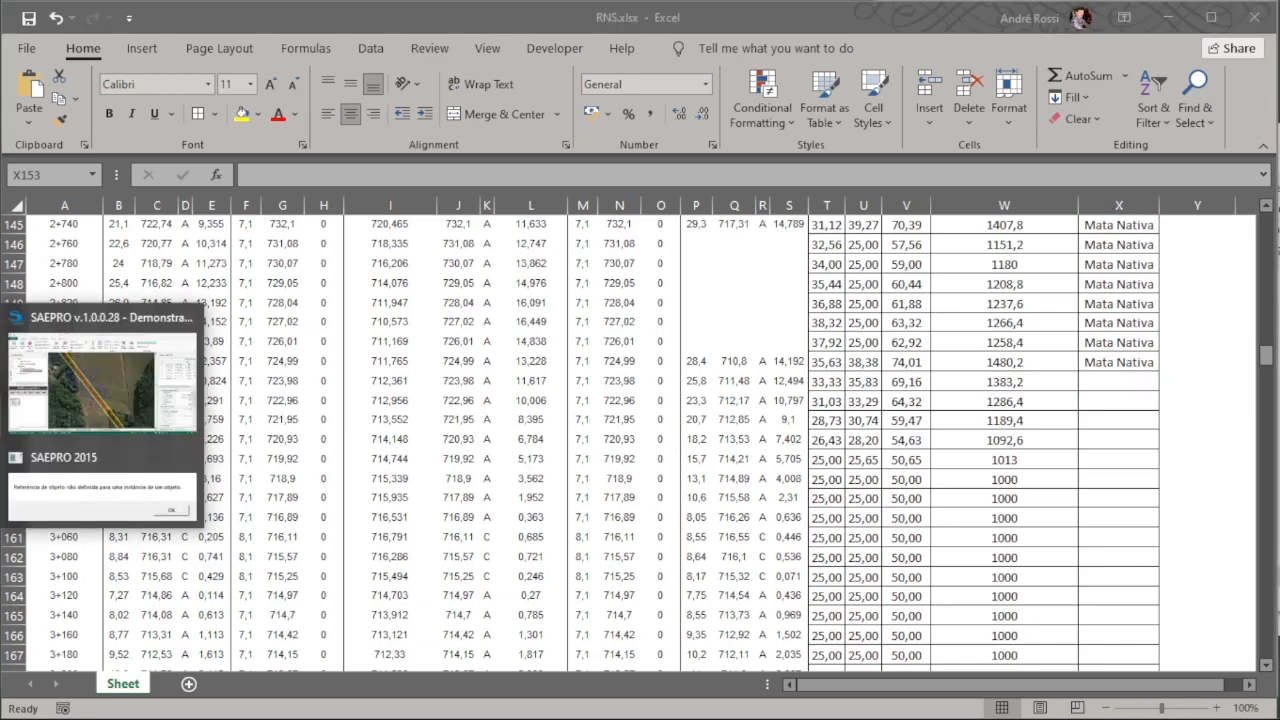
click(93, 383)
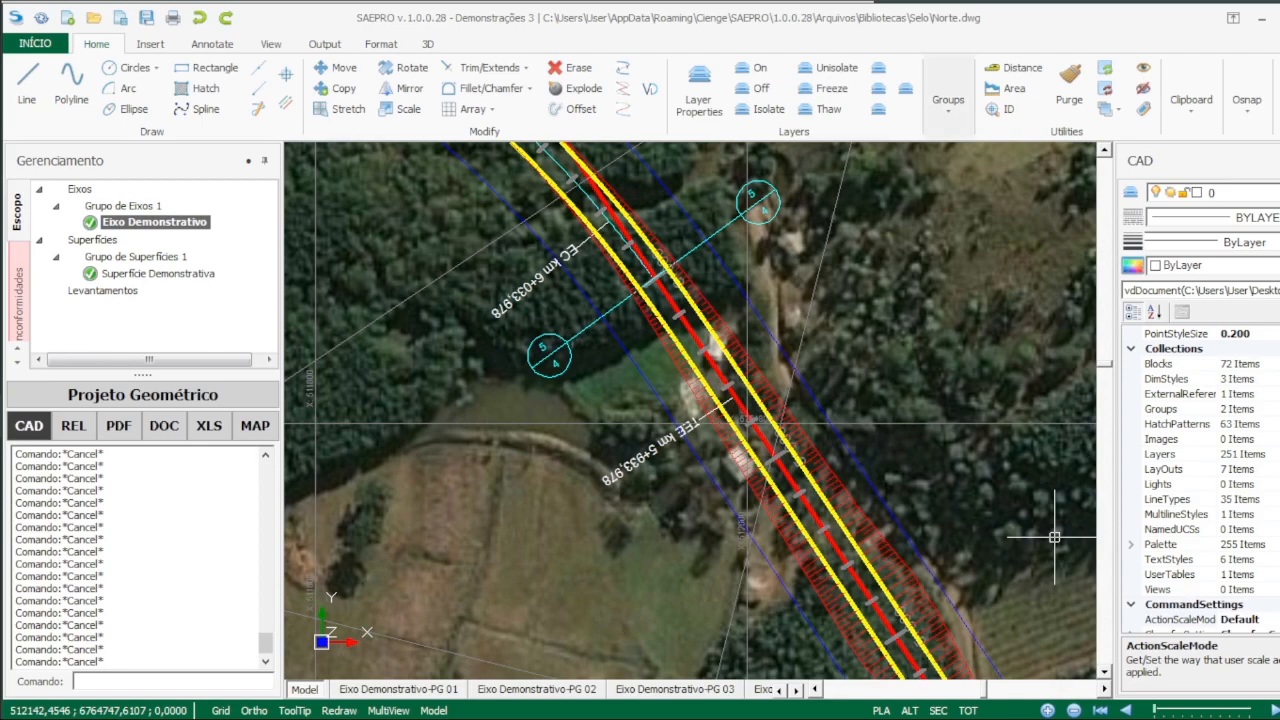
scroll(700, 460, up, 4)
scroll(800, 515, up, 3)
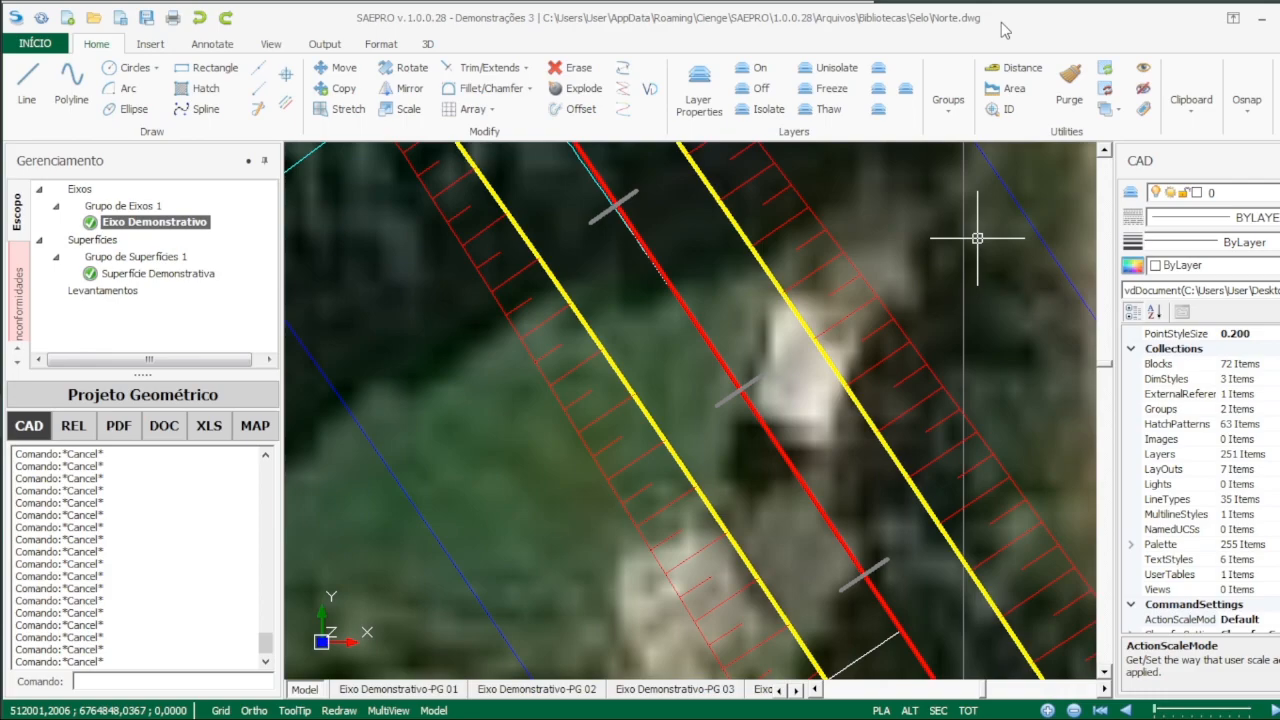
click(67, 102)
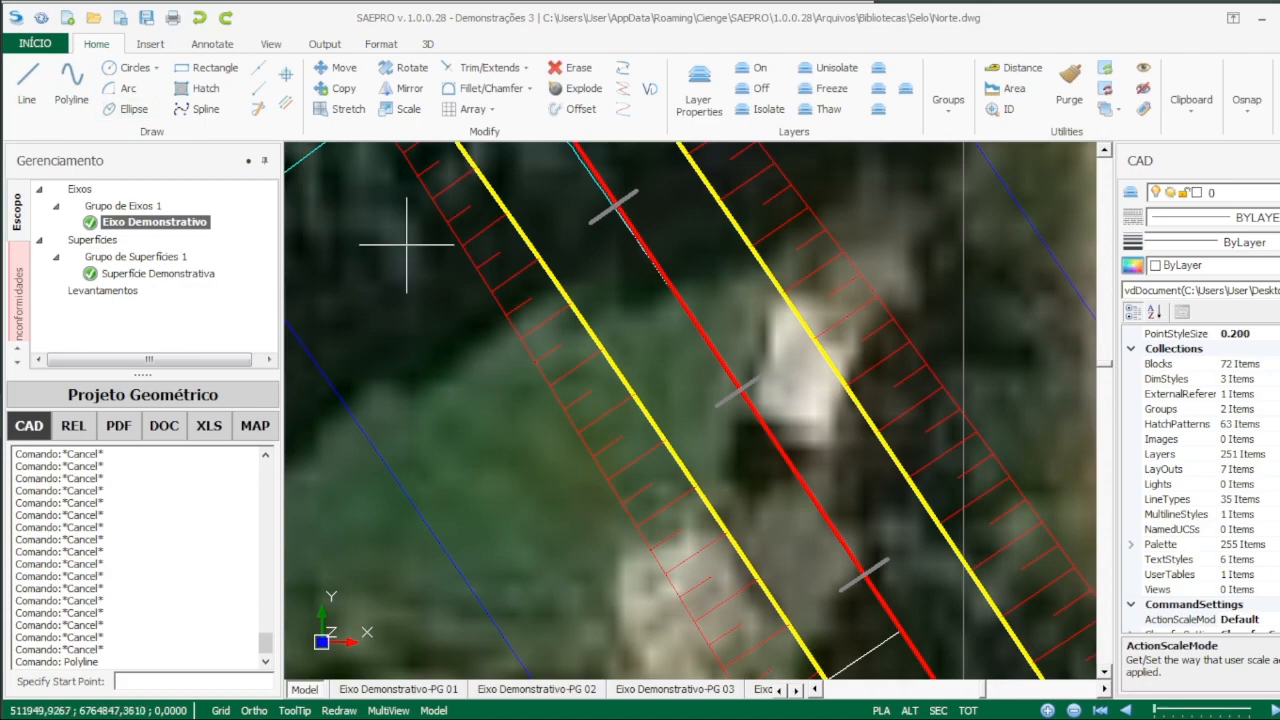
click(762, 295)
click(872, 302)
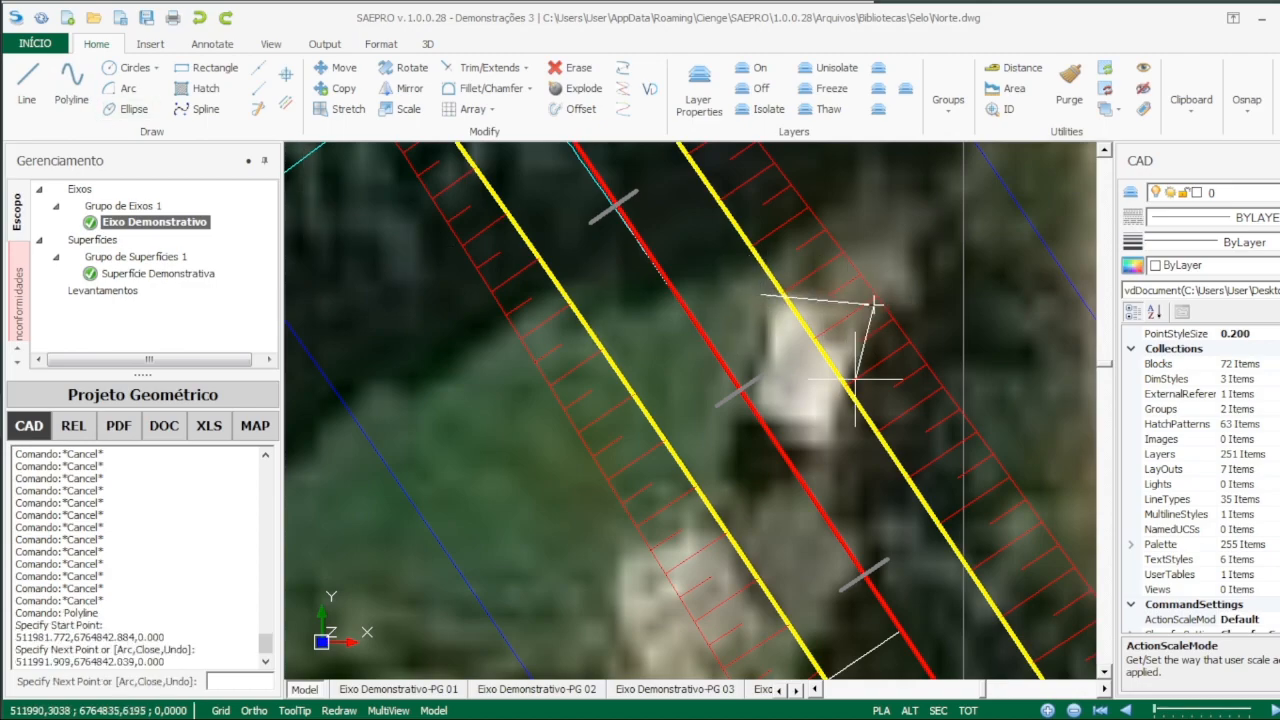
click(832, 461)
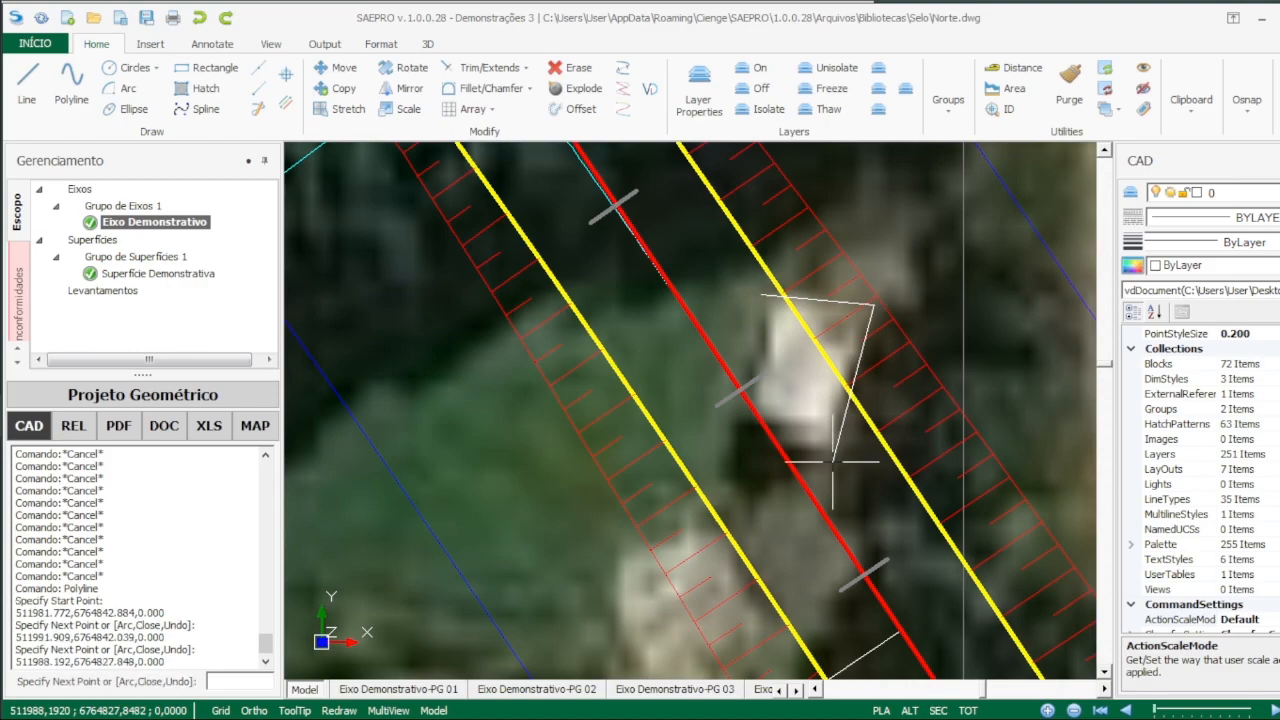
click(737, 457)
text(c)
key(Return)
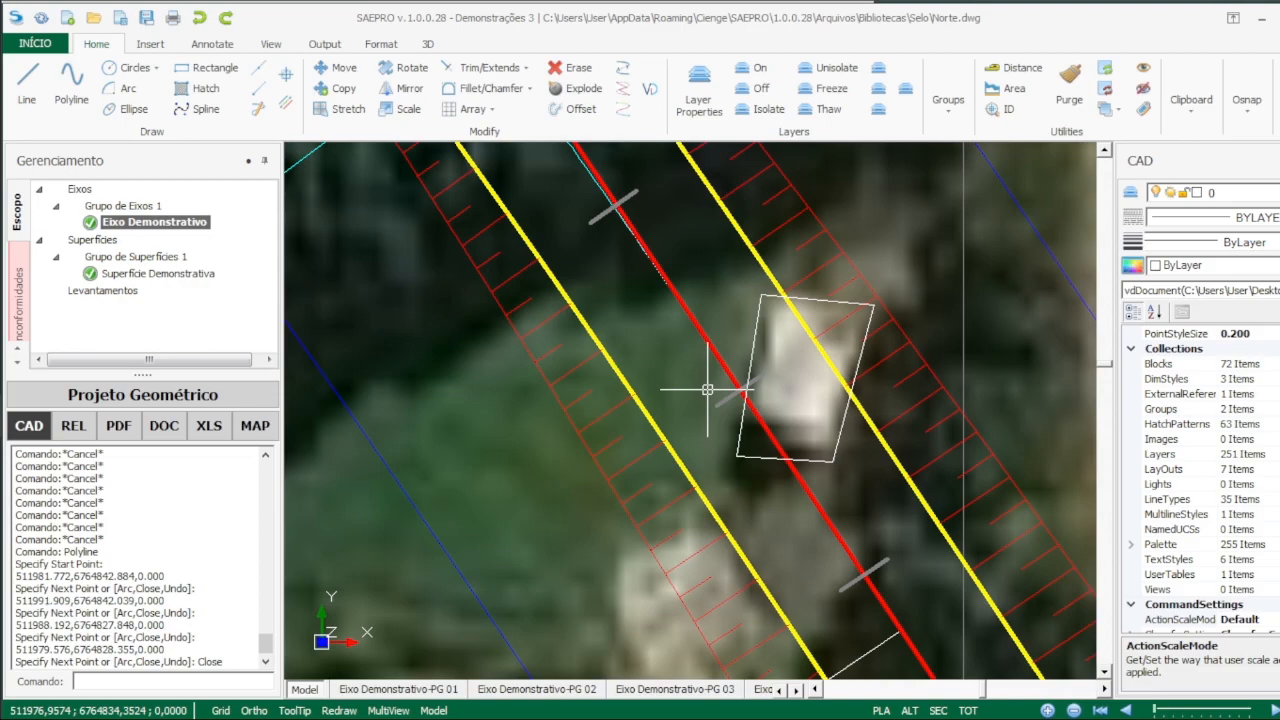
Measure the area of the building outline as an entity and highlight the area value in the command history.
click(1007, 90)
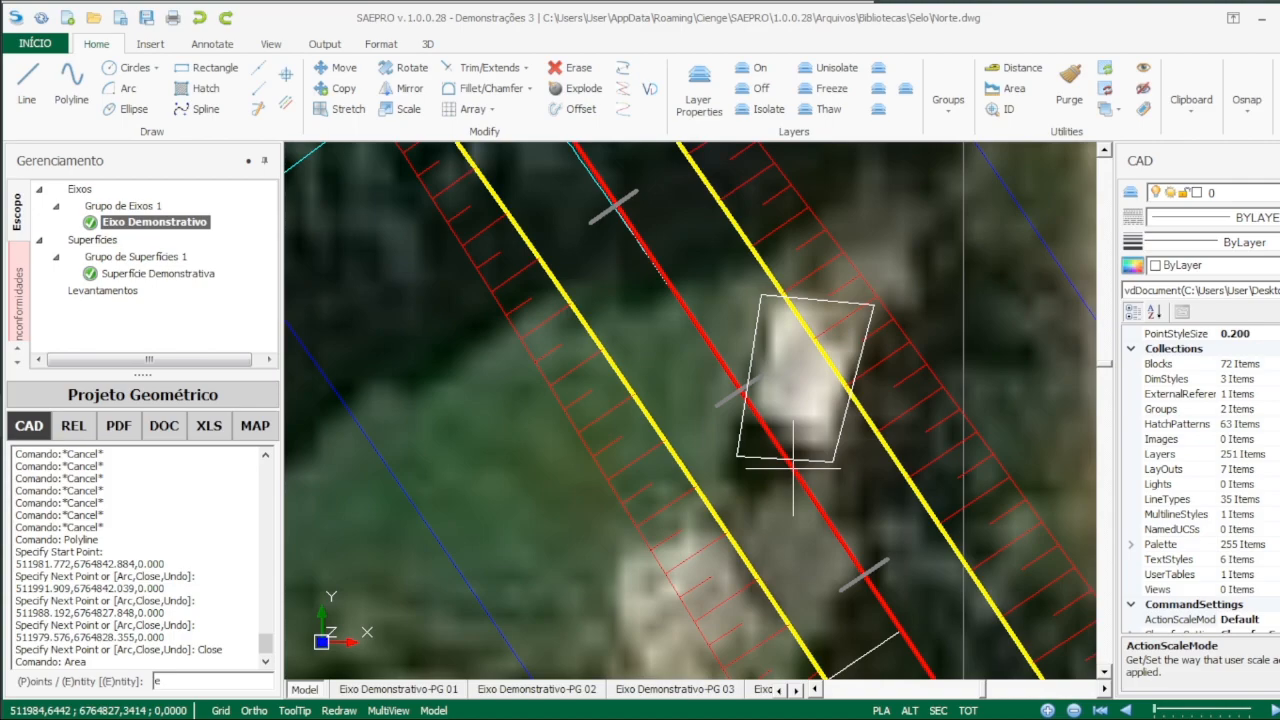
key(Return)
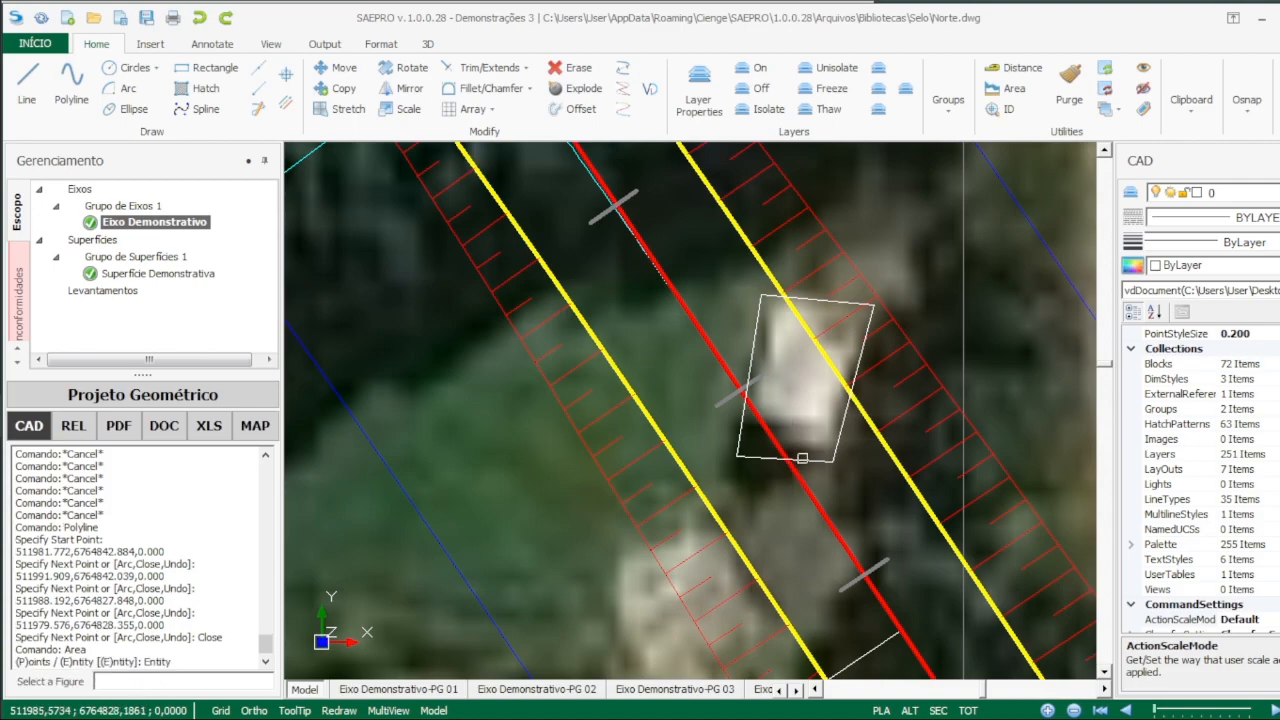
click(807, 459)
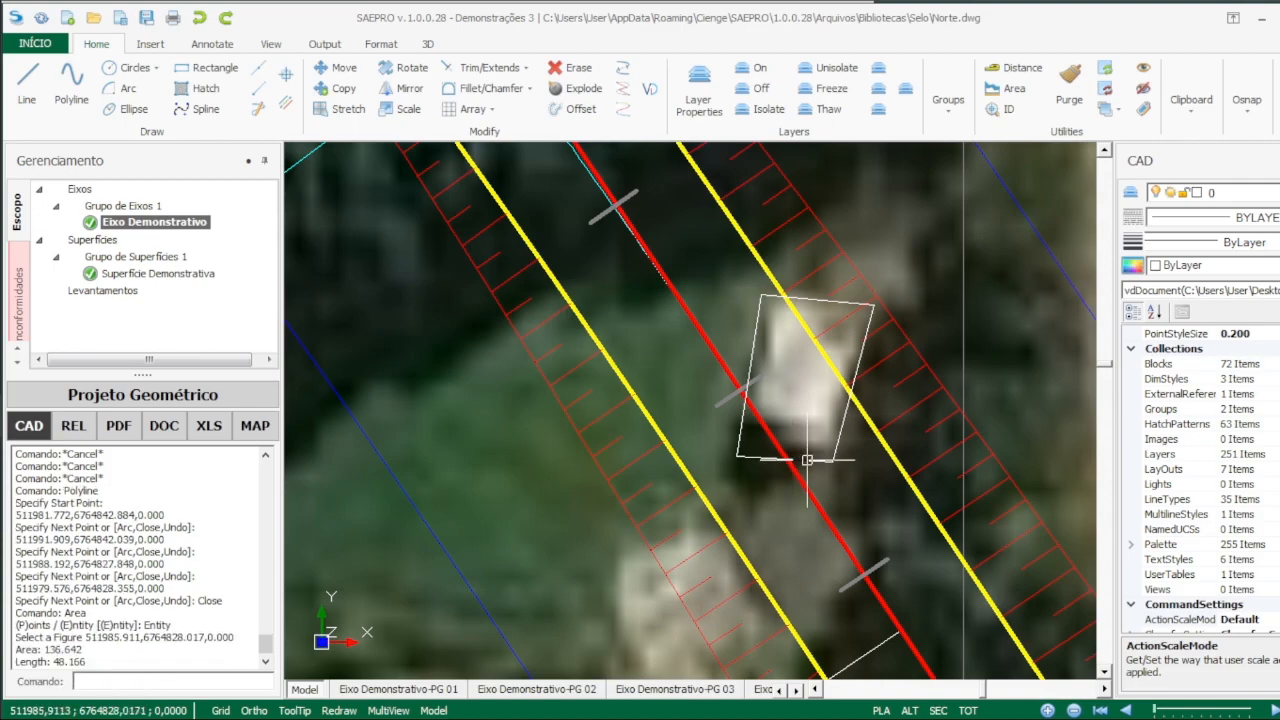
drag(46, 650, 84, 650)
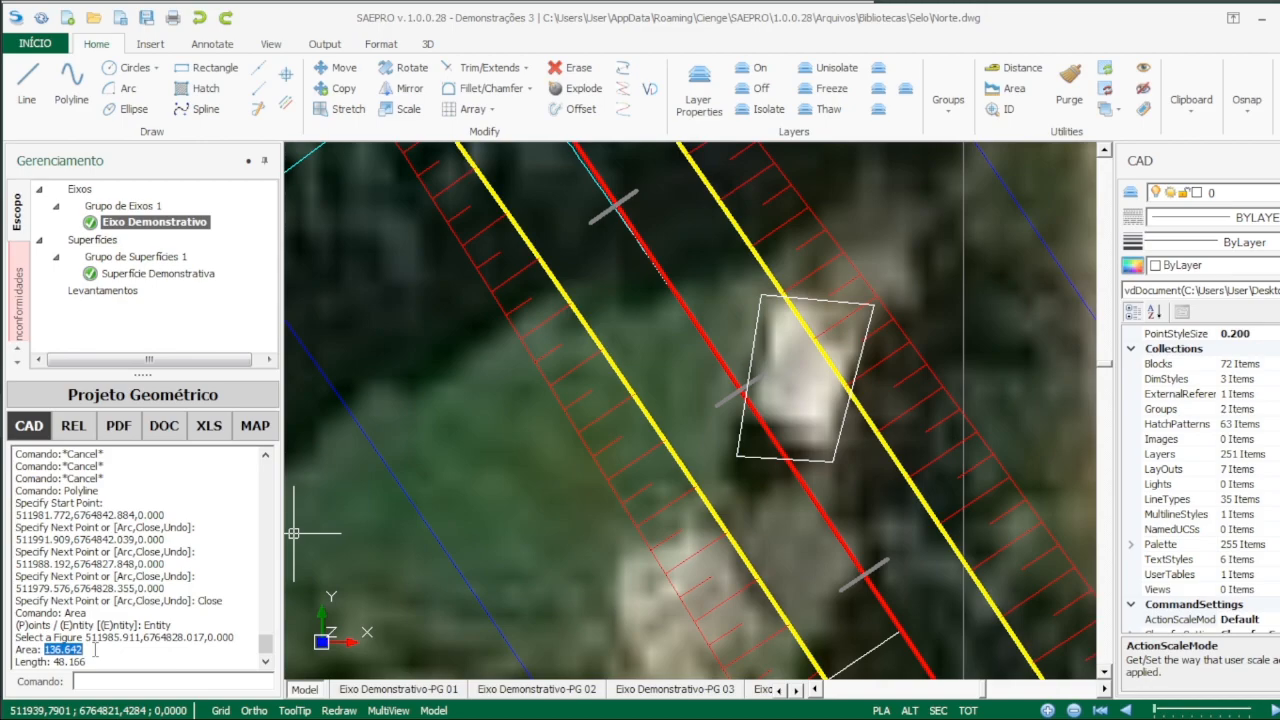
click(96, 684)
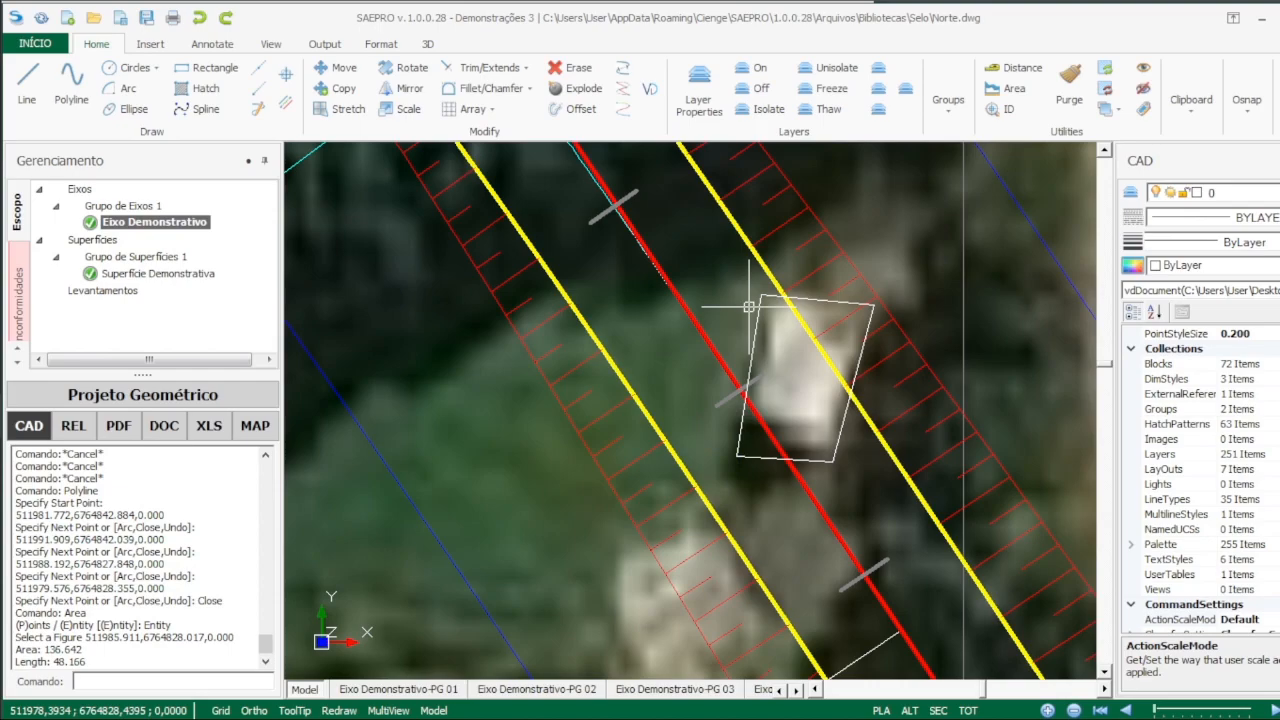
click(107, 648)
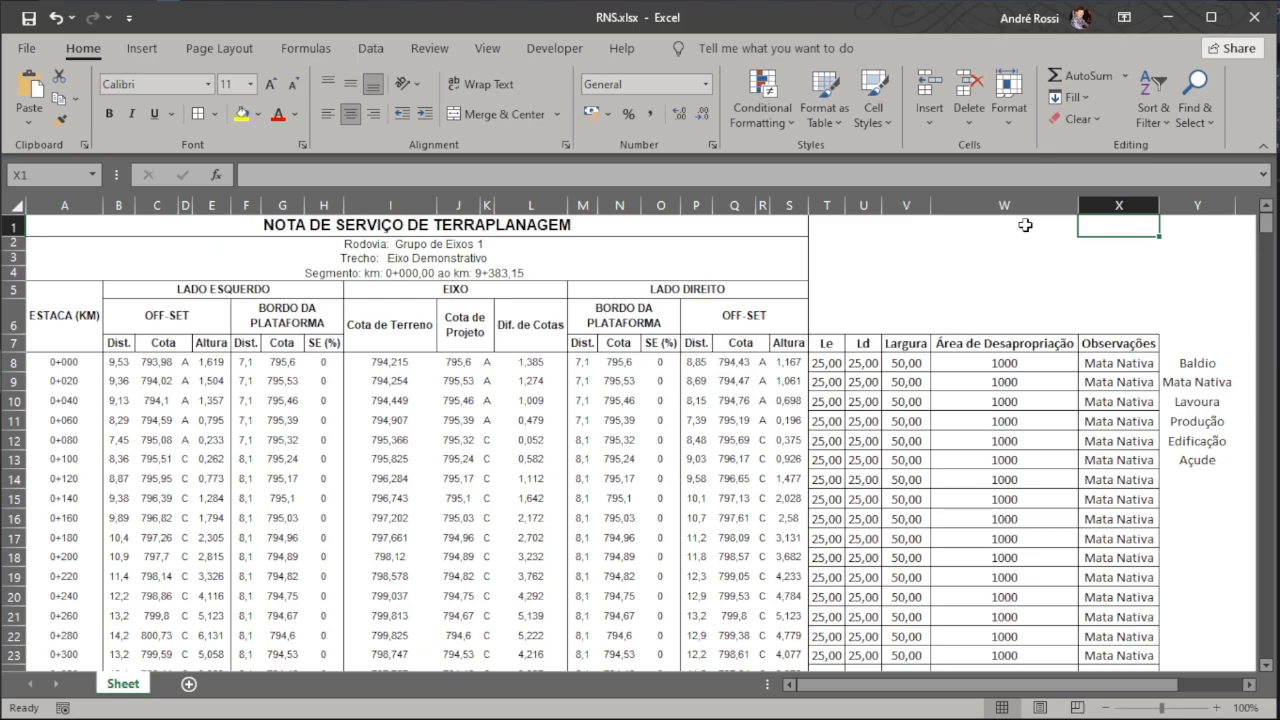
Record the building in row 478 of the workbook: Edificação in X478, area 138,642 in W478 and station 5+960 in A478.
key(ctrl+End)
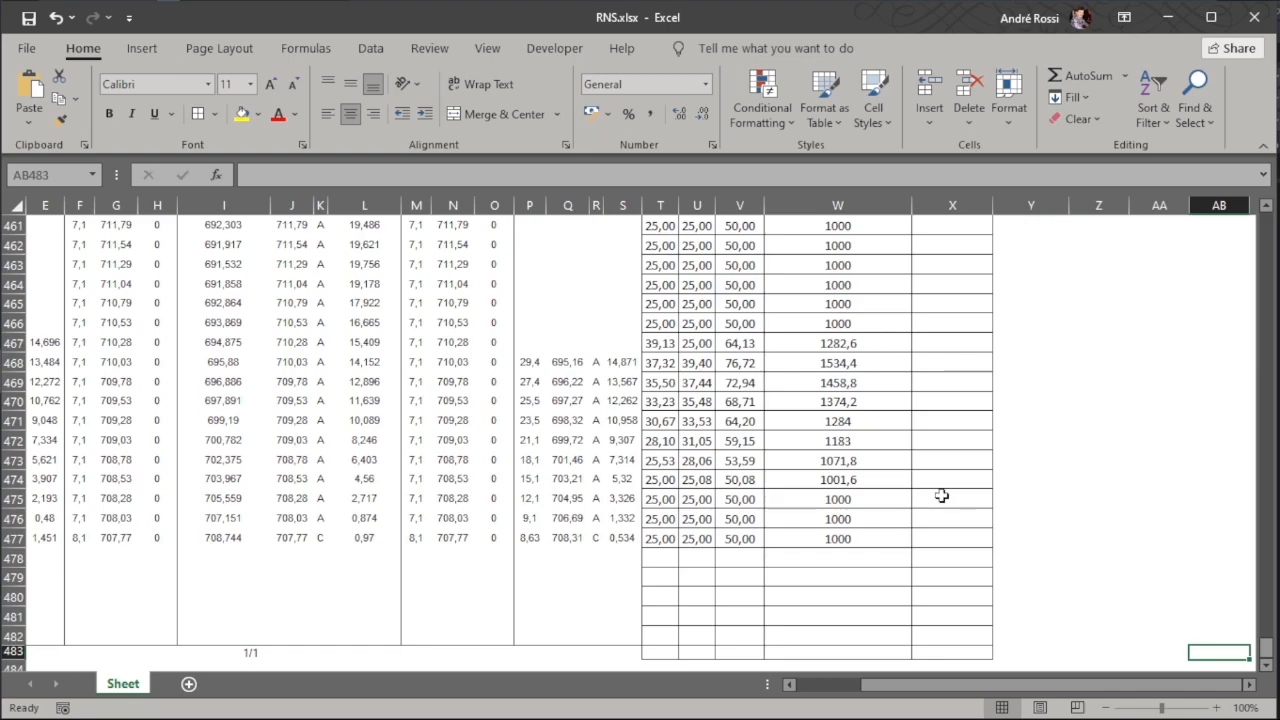
click(972, 543)
click(974, 556)
text(Edificação)
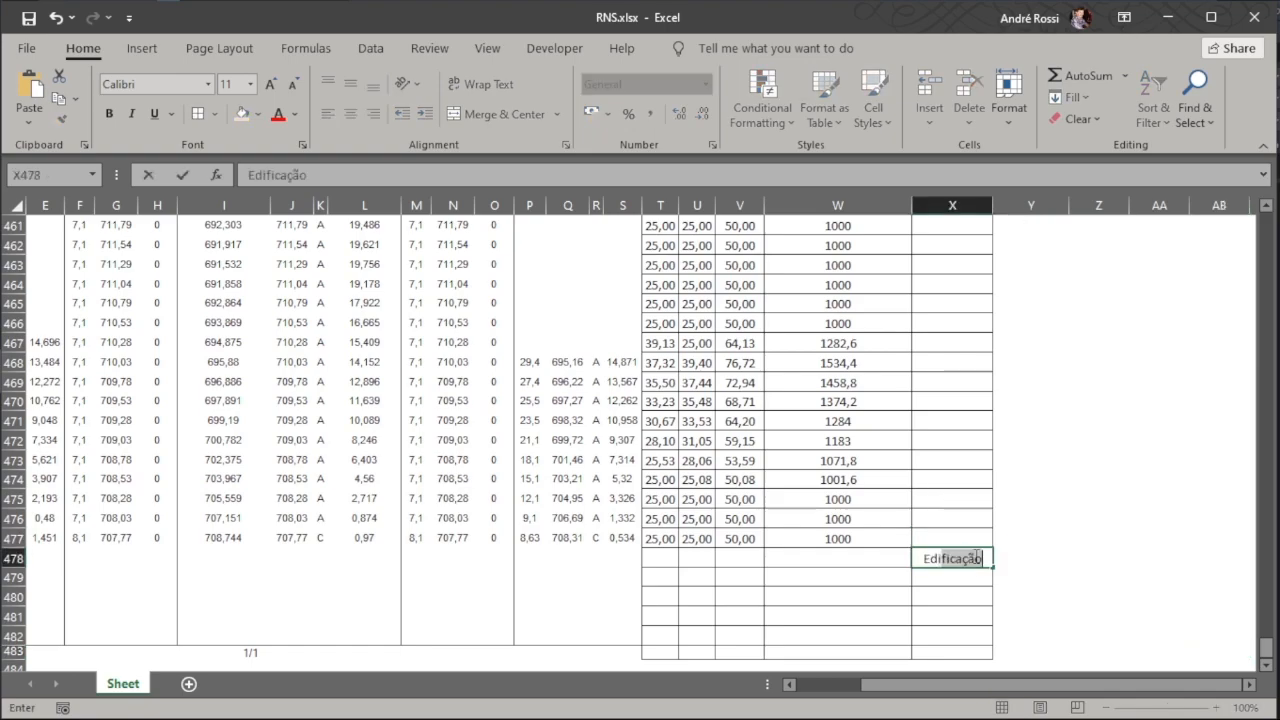
key(Return)
key(Up)
key(Left)
text(138,642)
key(Home)
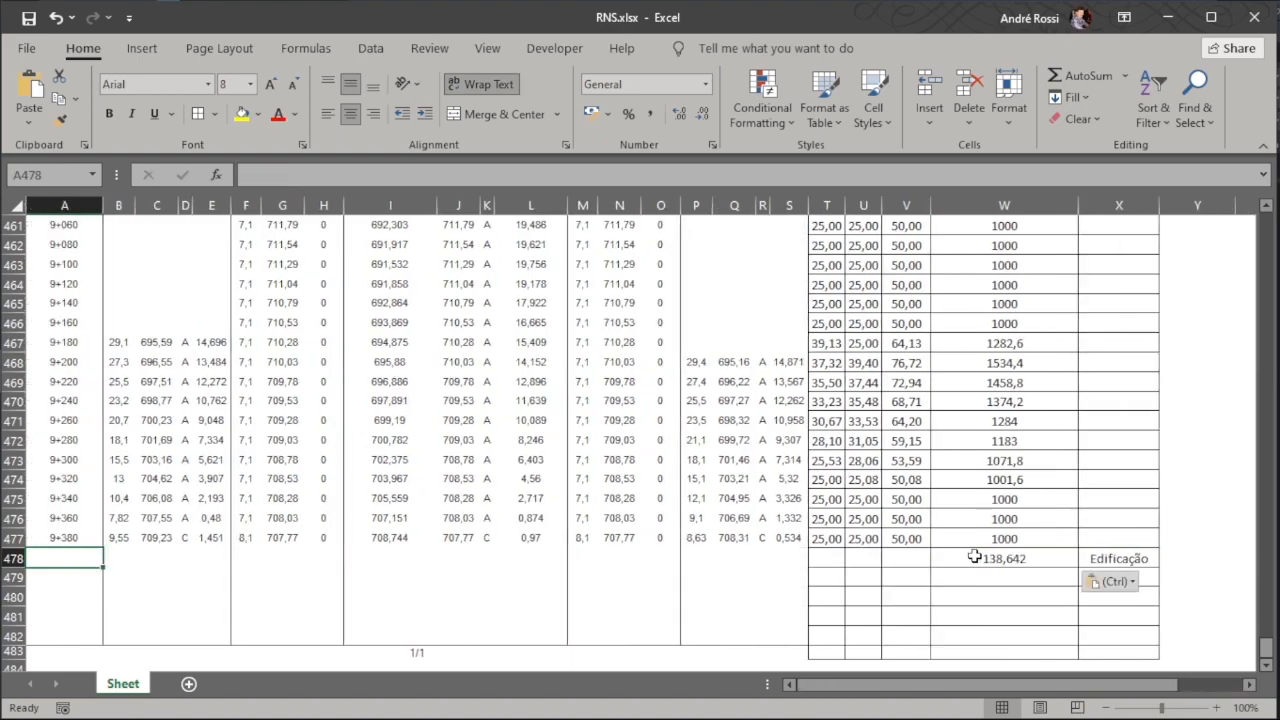
text(5+960)
key(Return)
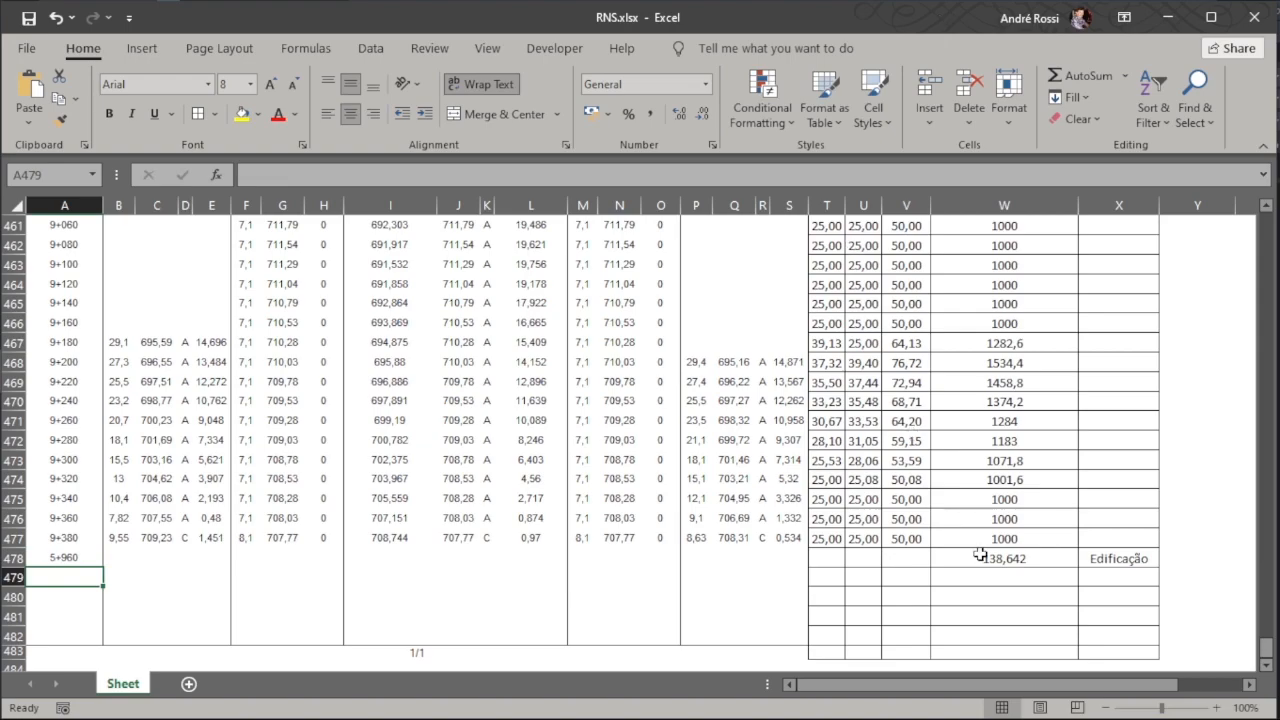
click(1015, 560)
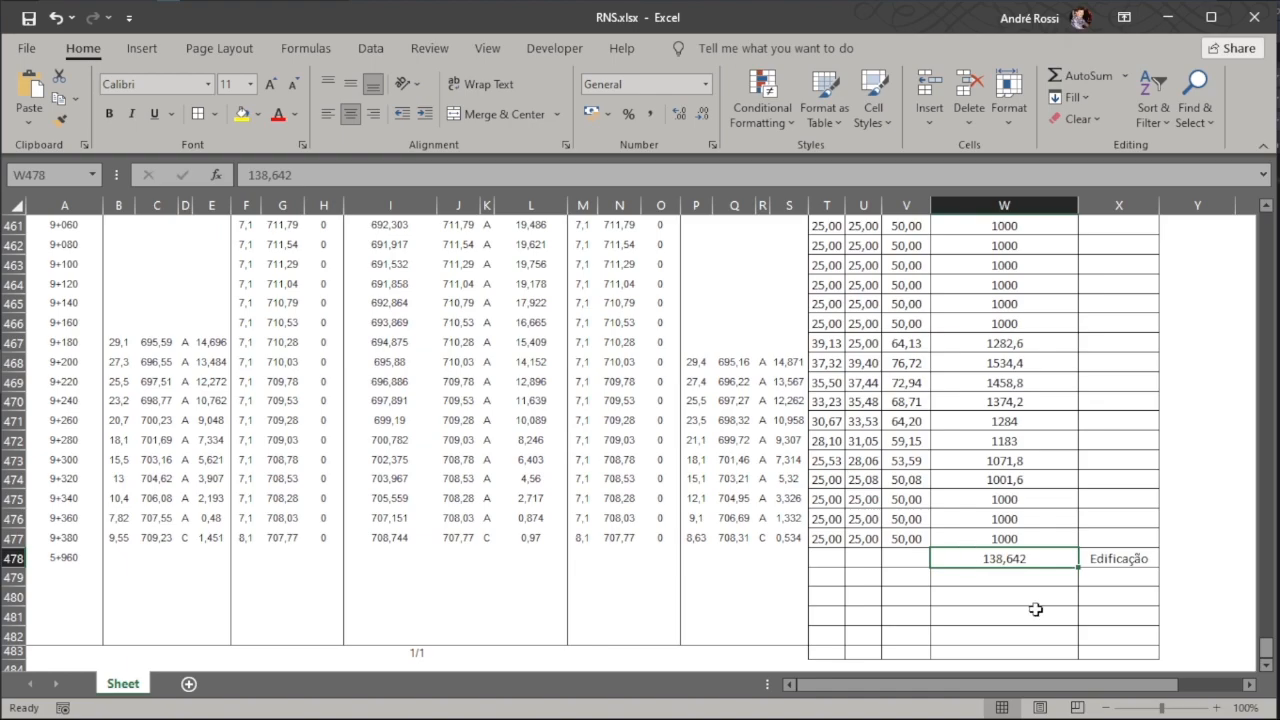
Record the reservoir in row 479: Açude in X479, area 500 in W479 and station 5+500 in A479.
click(1102, 578)
text(Açude)
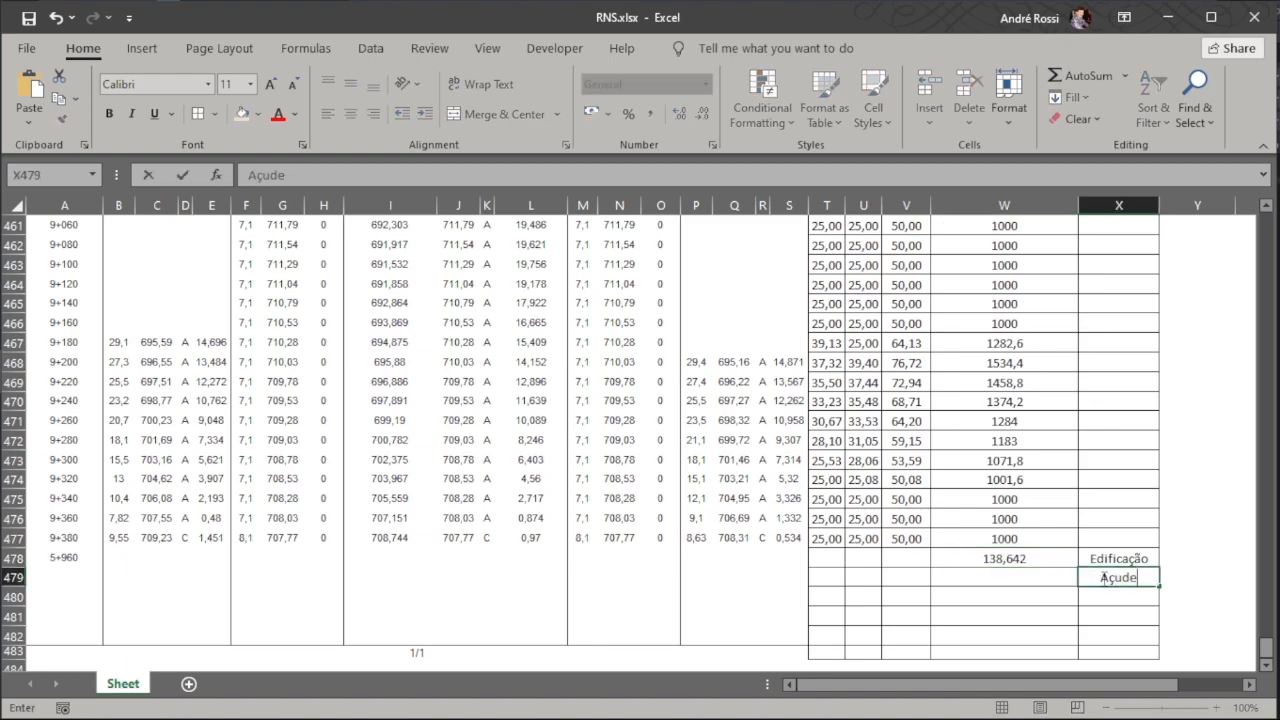
key(Return)
key(Up)
key(Left)
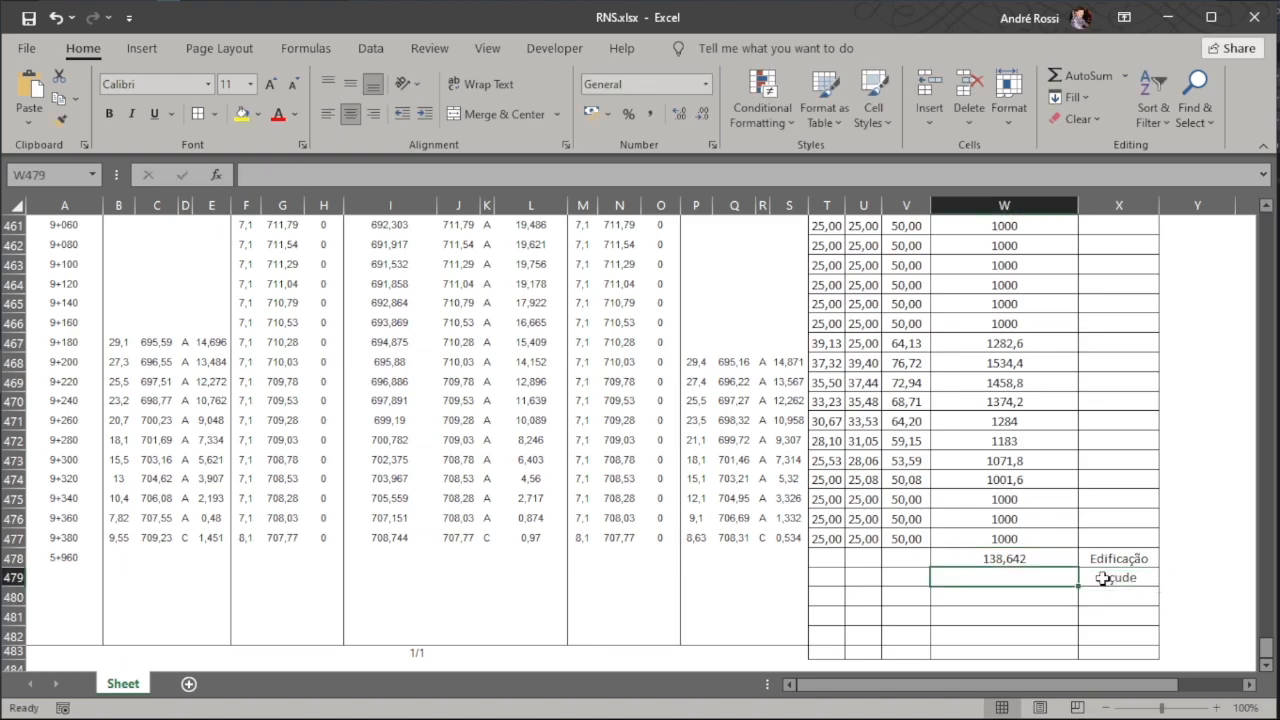
text(500)
key(Home)
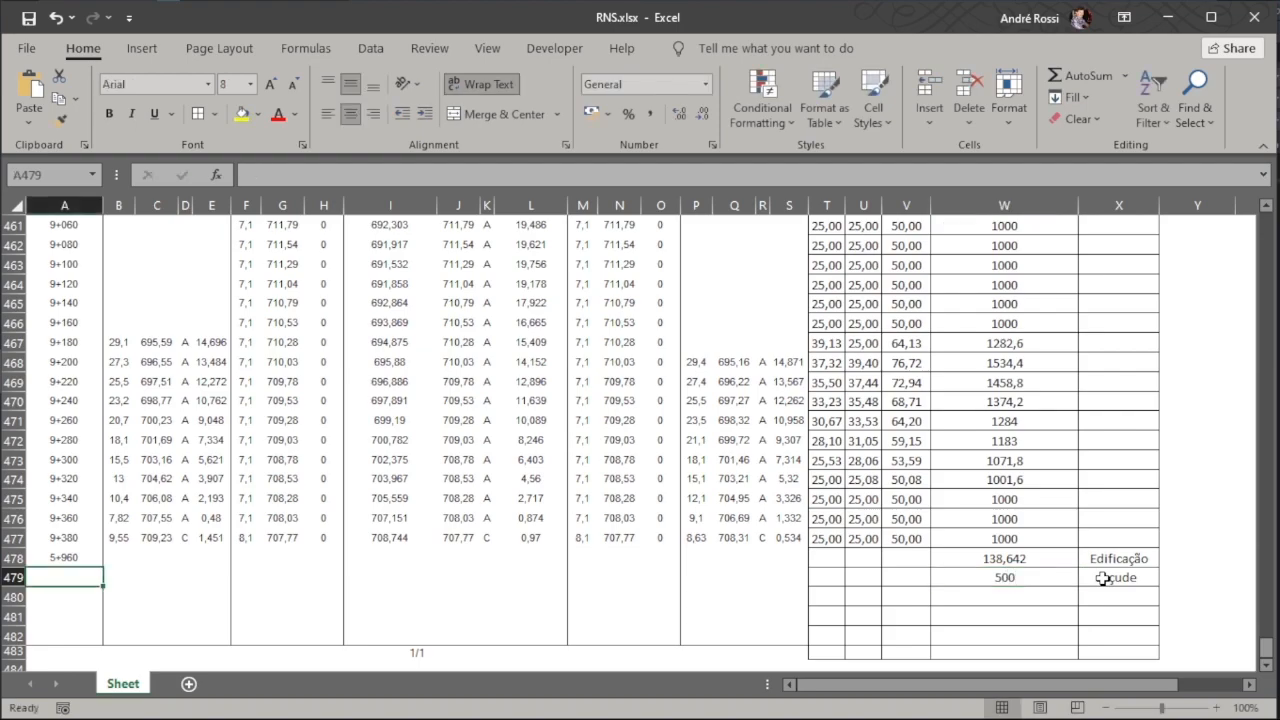
text(5+500)
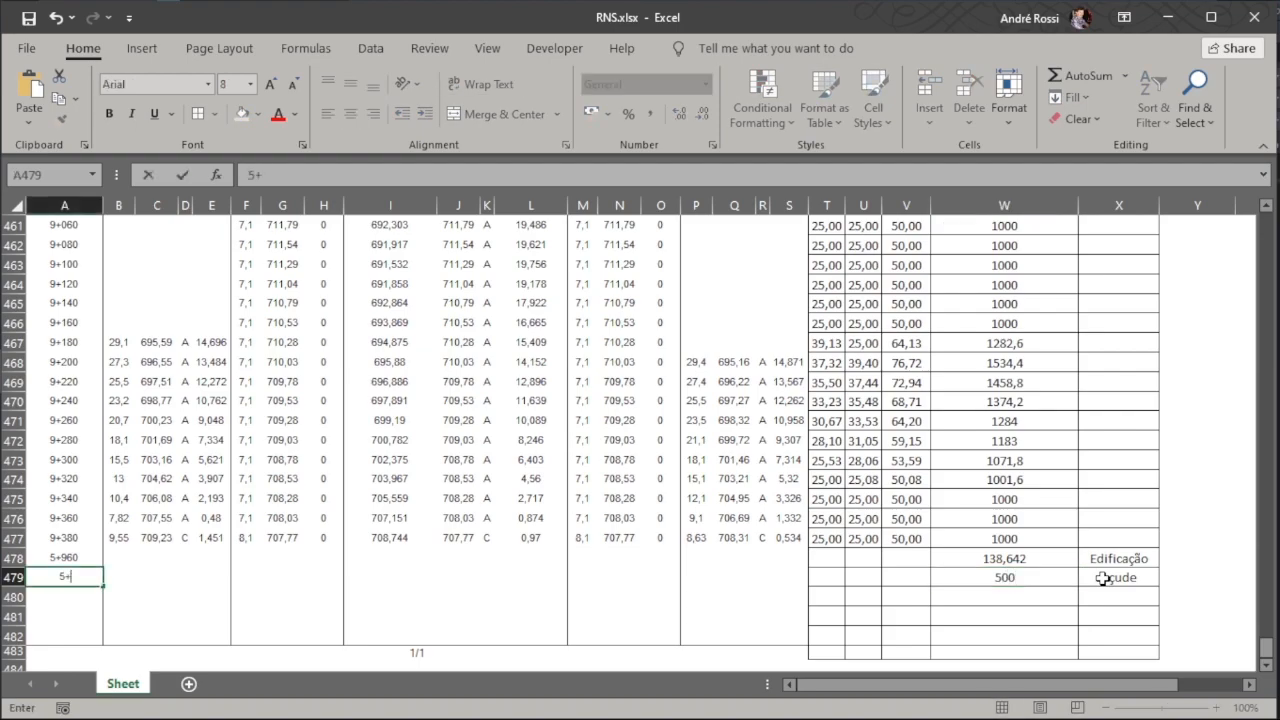
key(Return)
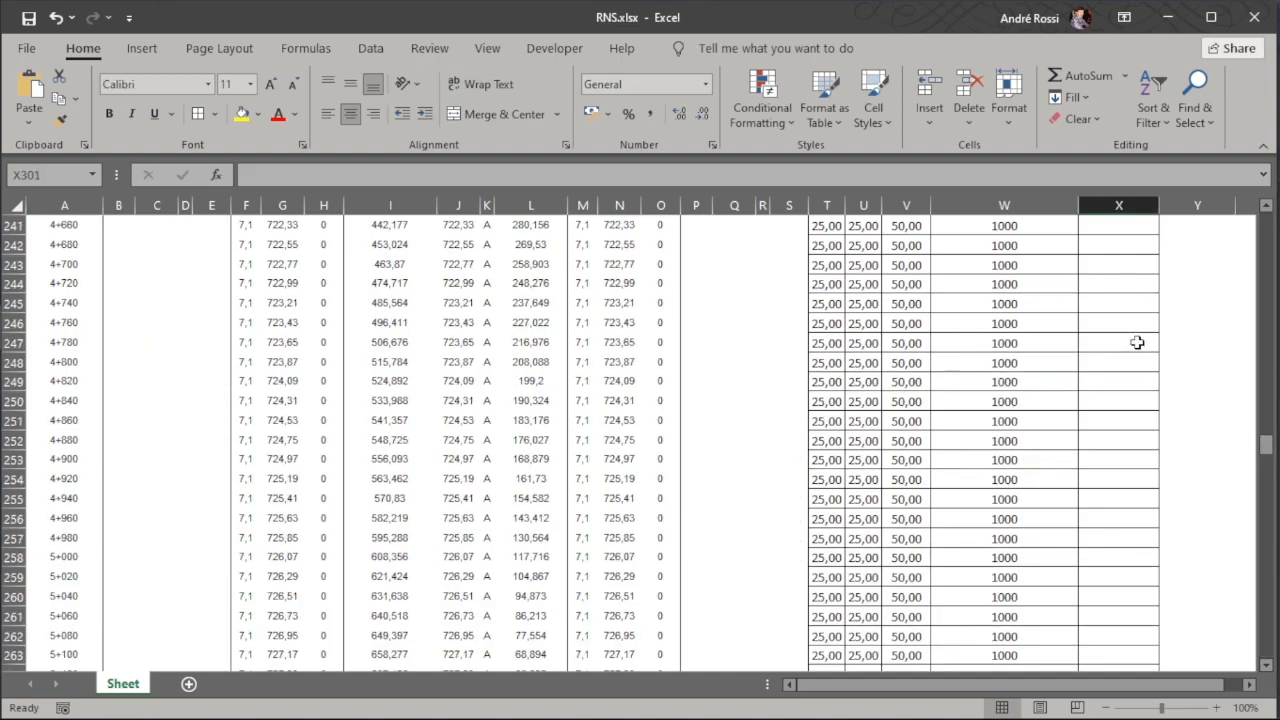
Enter the heading Terreno in Y7 above the list of land-use classes.
scroll(1137, 343, up, 20)
scroll(1137, 343, up, 20)
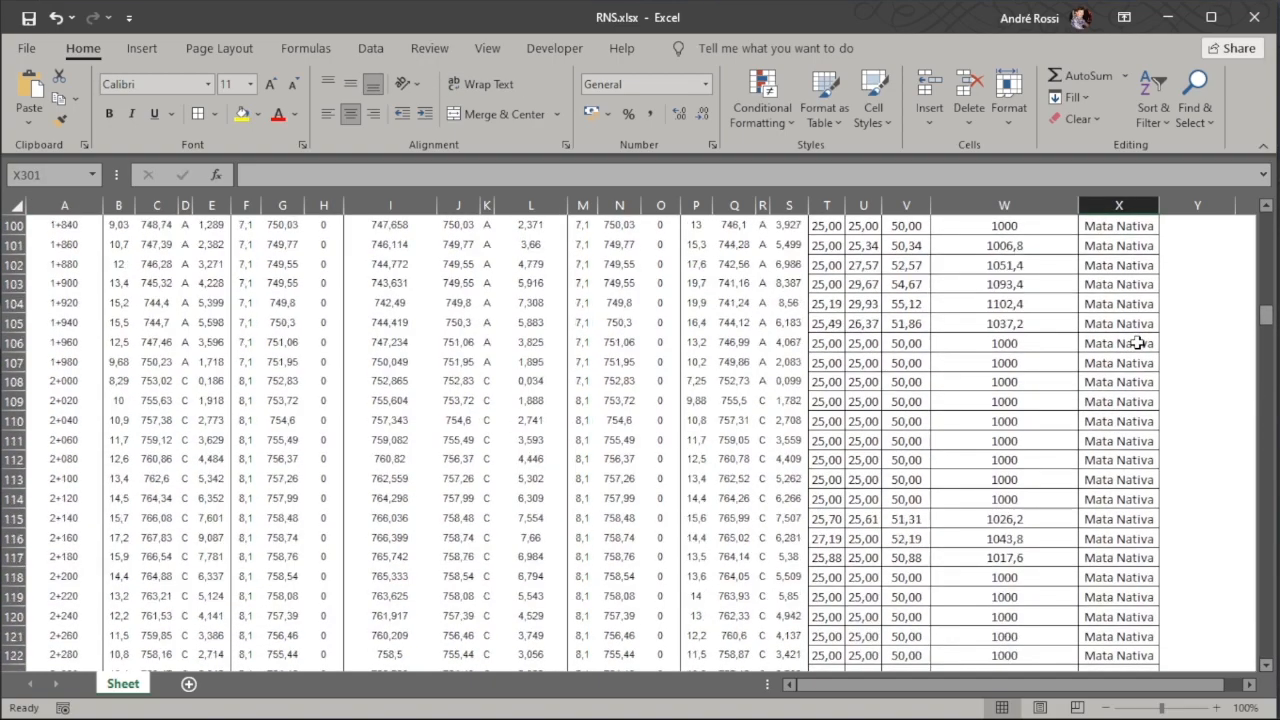
scroll(1137, 343, up, 8)
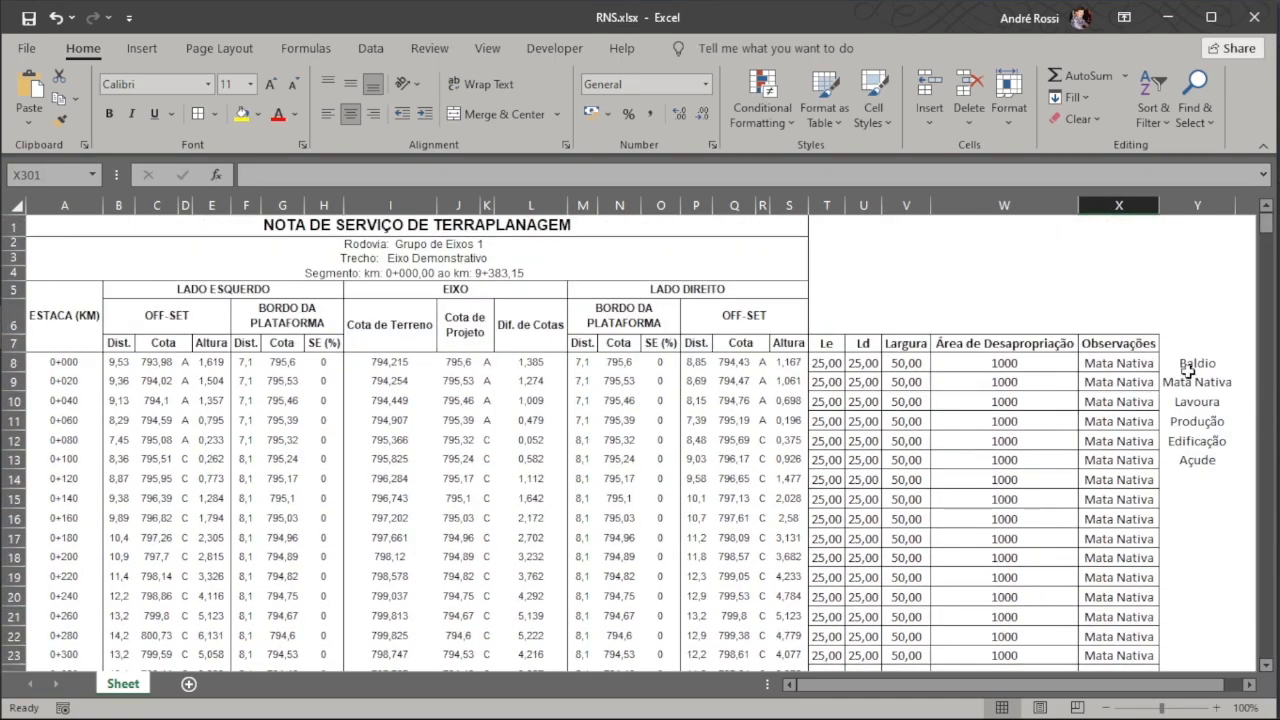
drag(1187, 365, 1190, 458)
click(1247, 685)
click(1247, 685)
click(1247, 685)
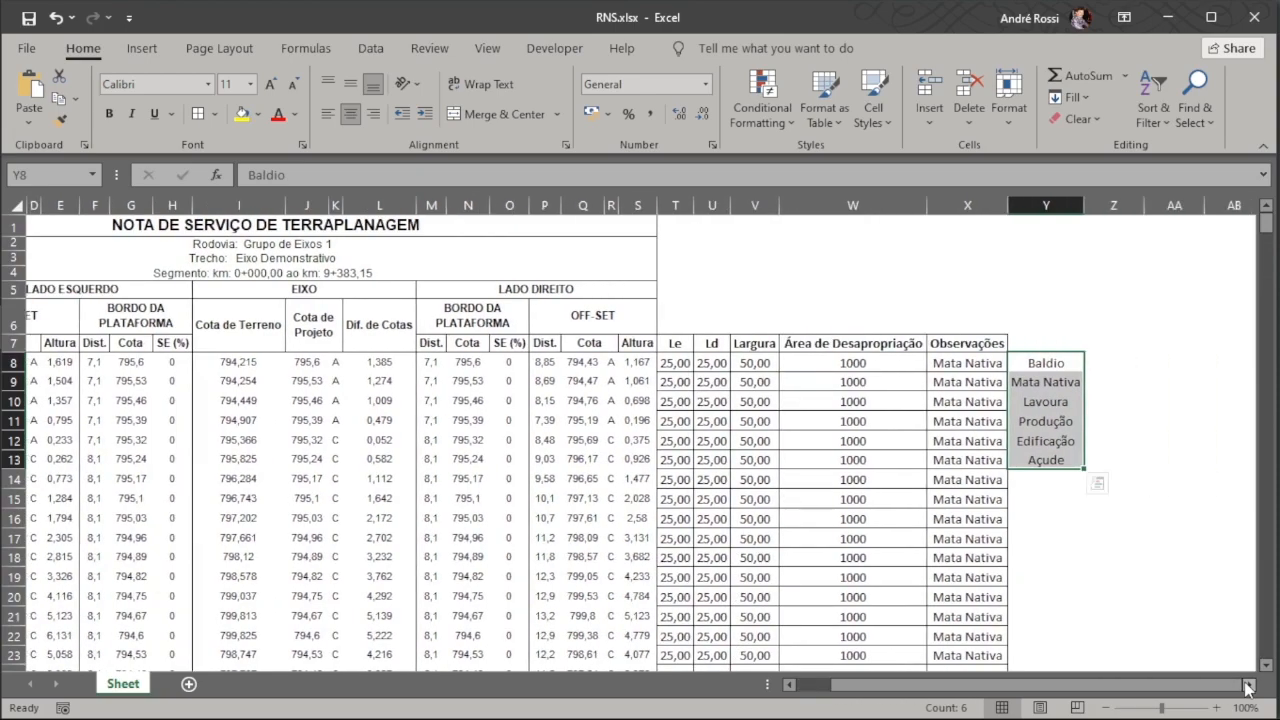
click(1247, 685)
click(1247, 685)
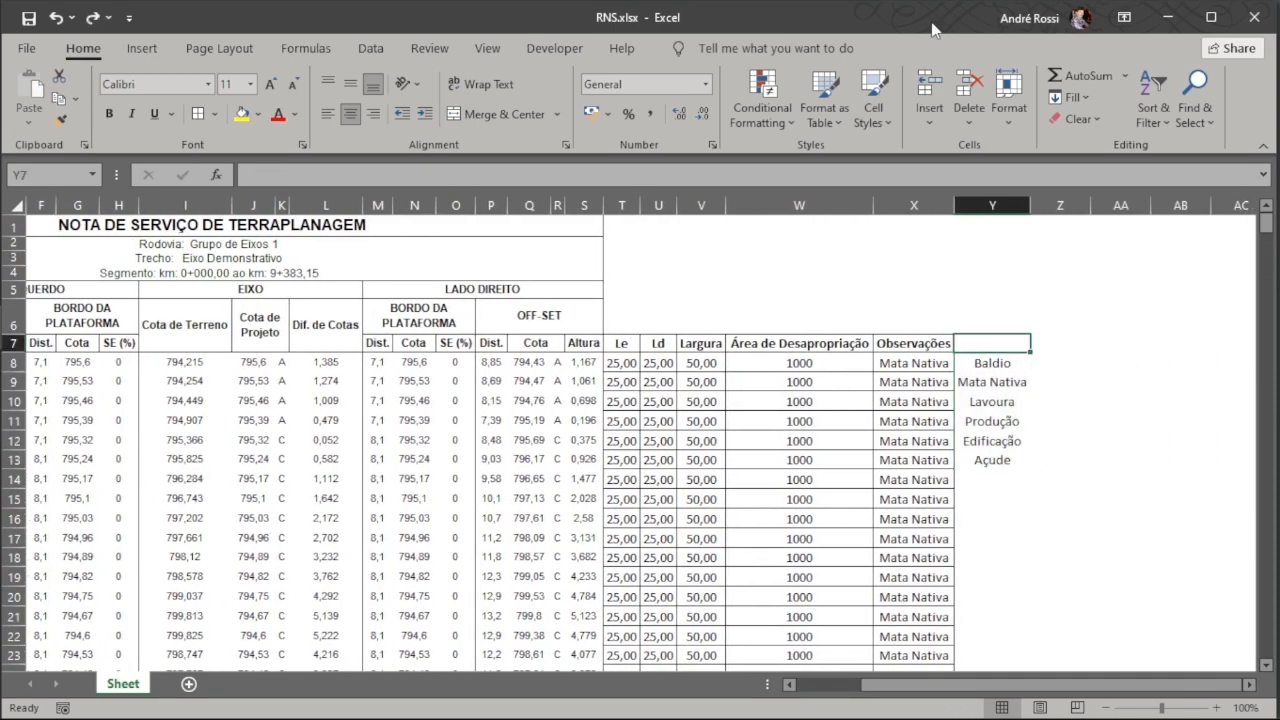
text(Terreno)
key(Return)
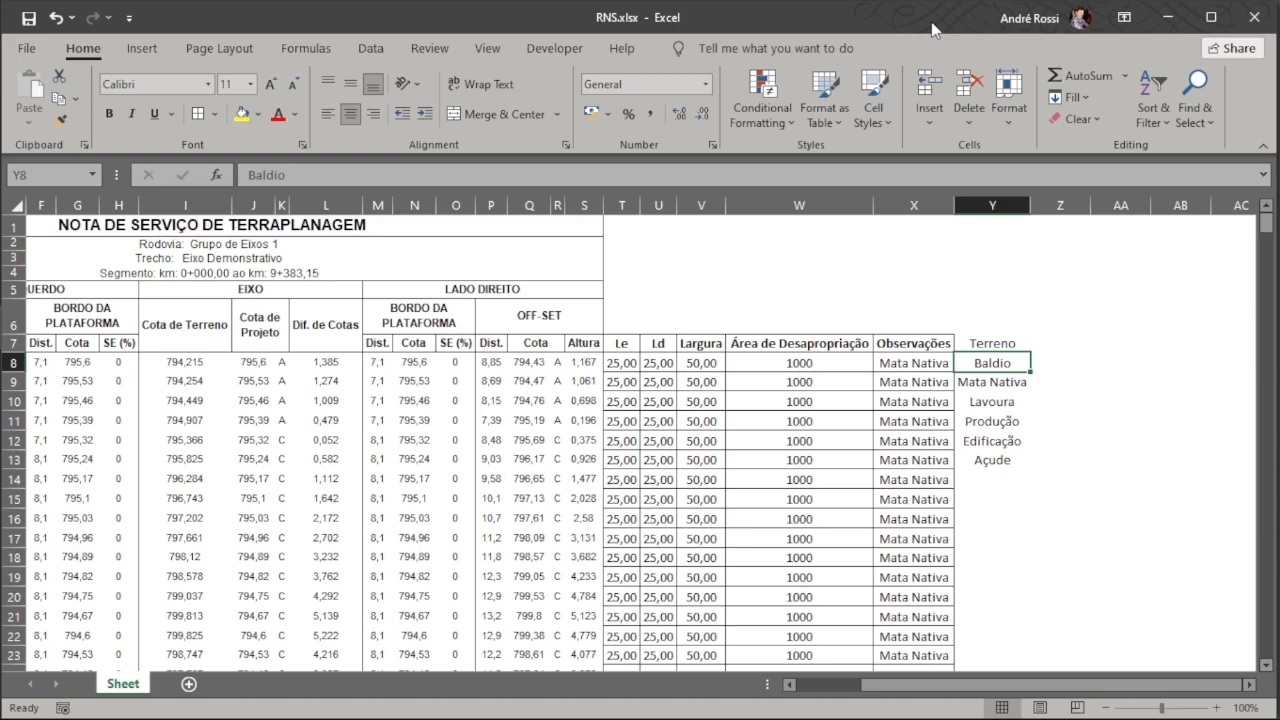
Change the observations in X9 and X10 to Baldio.
key(Down)
key(Left)
text(Baldio)
key(Return)
text(Baldio)
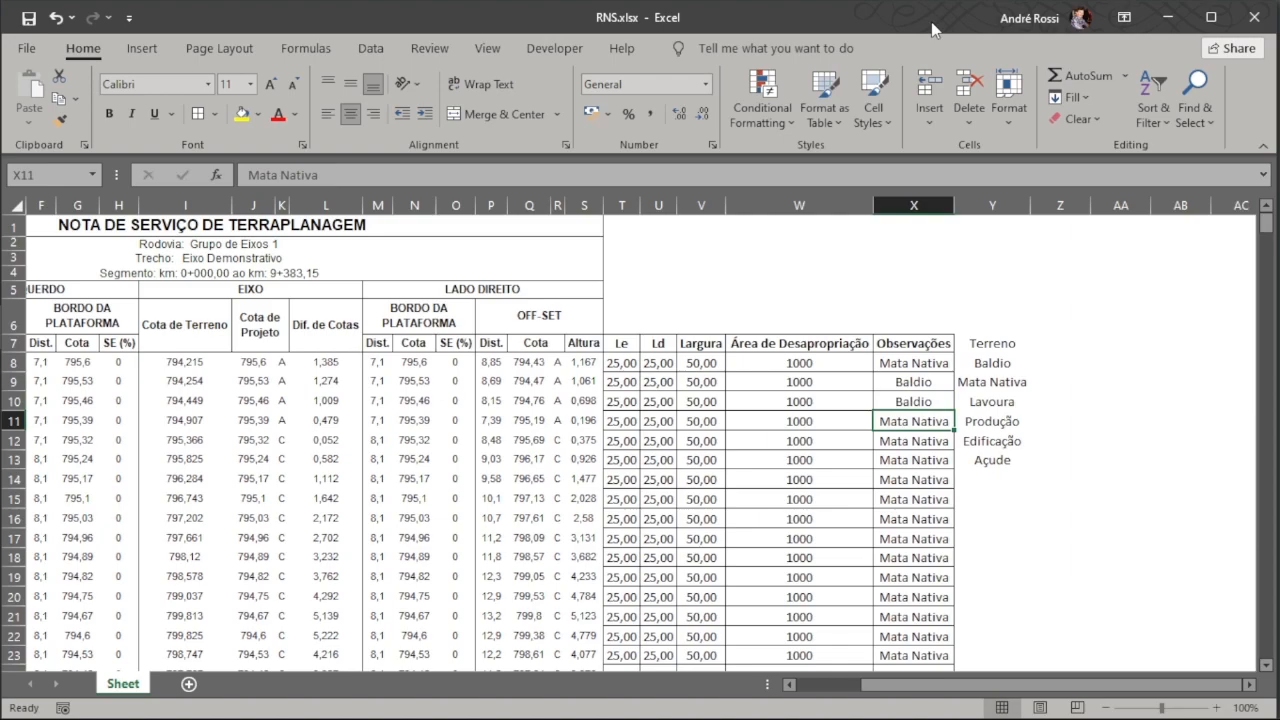
Change the observations in X13:X16 to Lavoura.
key(Down)
key(Down)
text(Lavoura)
key(Return)
text(Lavoura)
key(Return)
text(Lavoura)
key(Return)
text(Lavoura)
key(Return)
Change the observations in X19:X21 to Produção.
key(Down)
key(Down)
text(Produção)
key(Return)
text(Produção)
key(Return)
text(Produção)
key(Return)
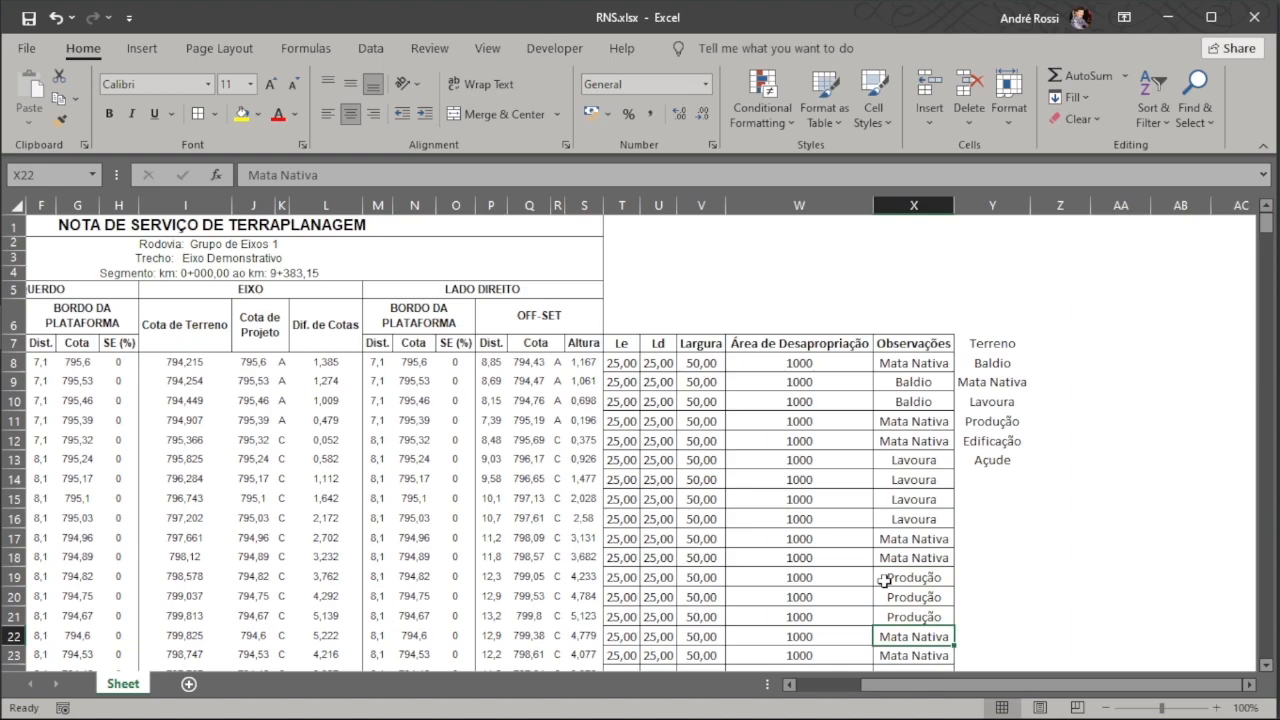
Total the Baldio area in Z8 with =SUMIF(X:X;Y8;W:W).
click(992, 363)
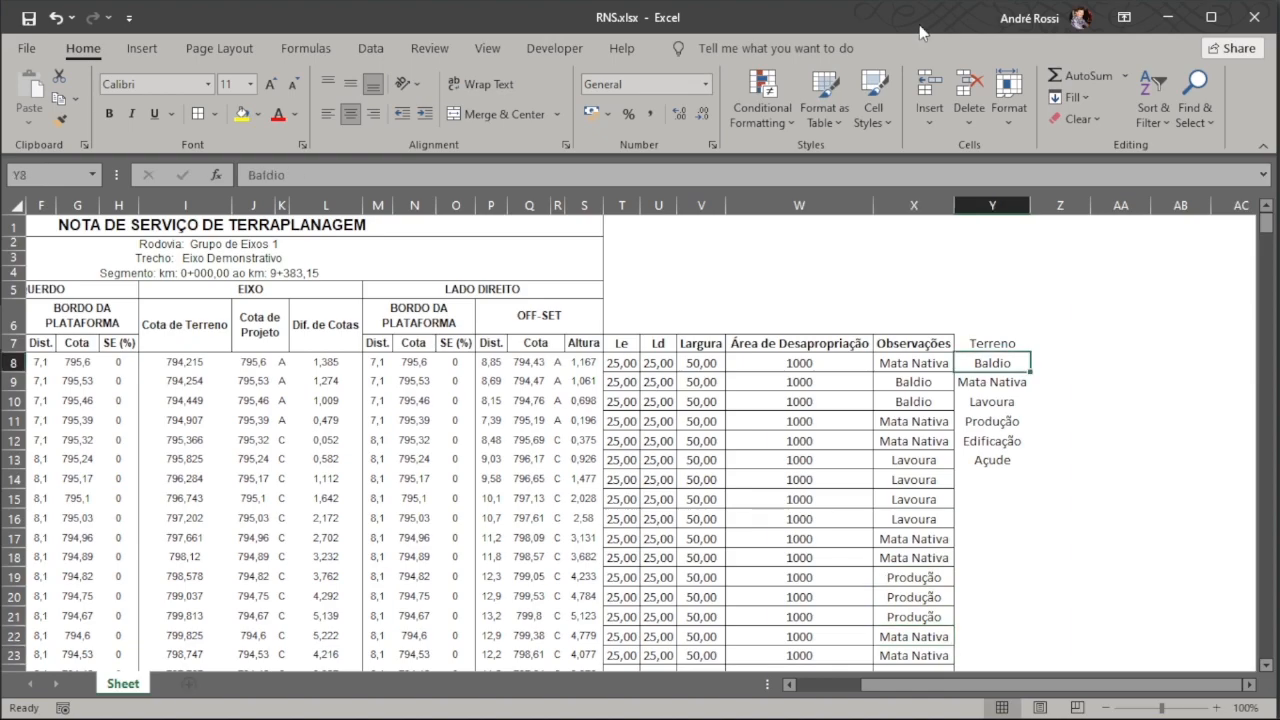
click(1063, 363)
text(=)
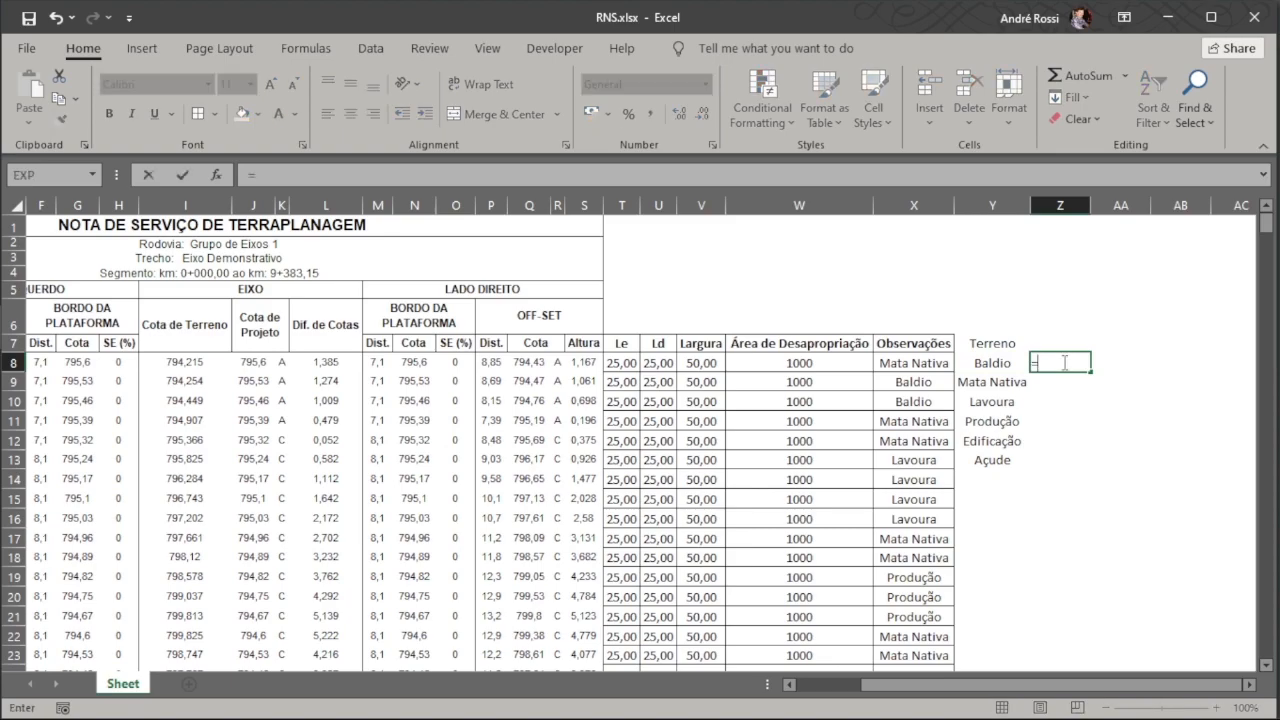
text(sumif()
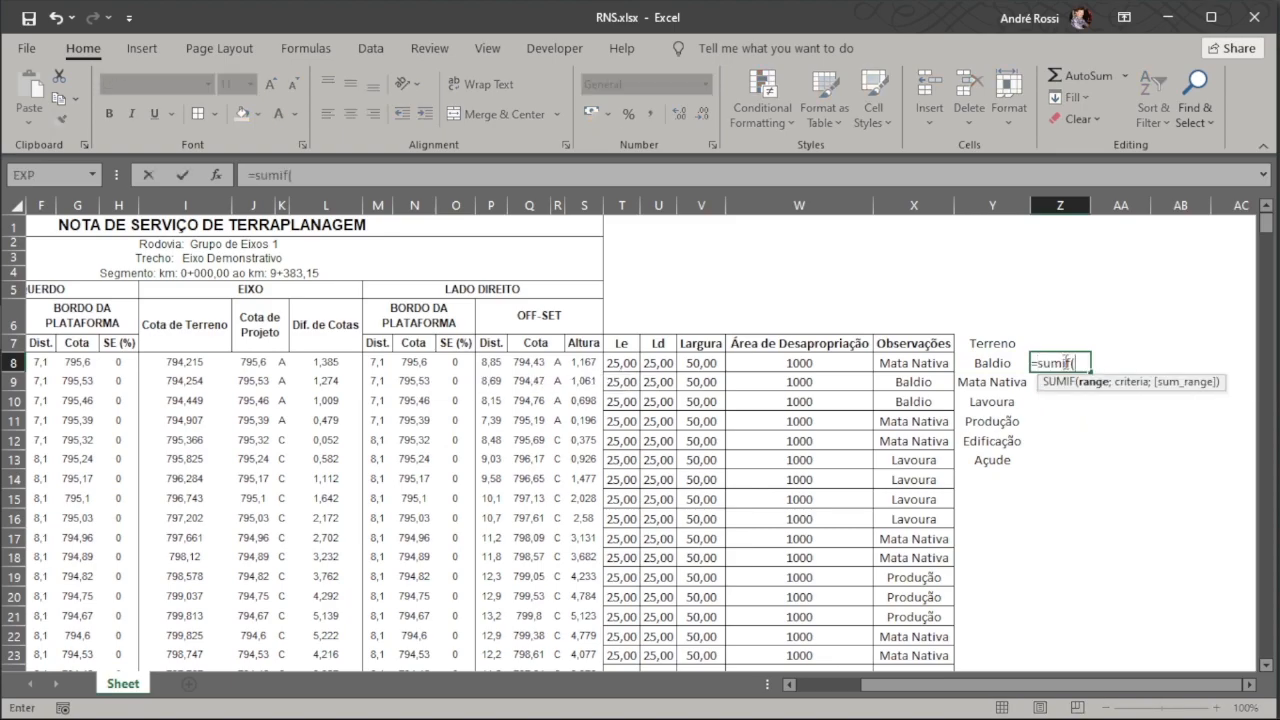
click(928, 205)
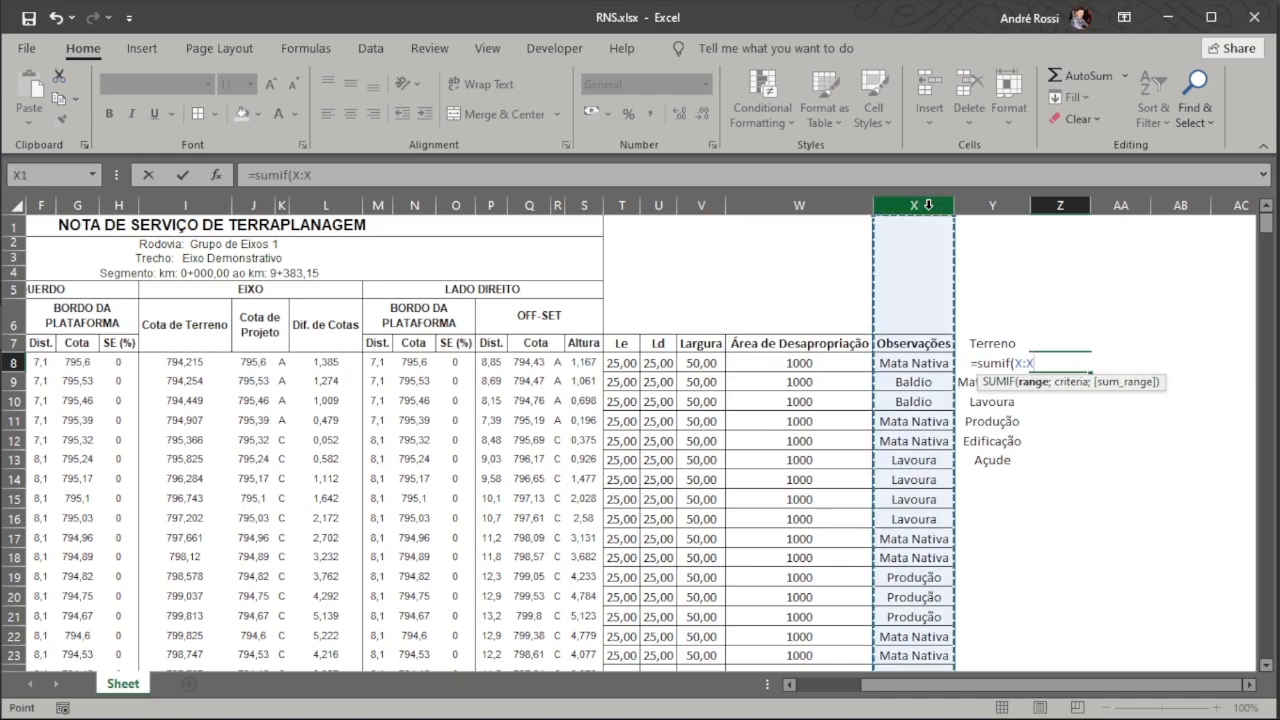
text(;)
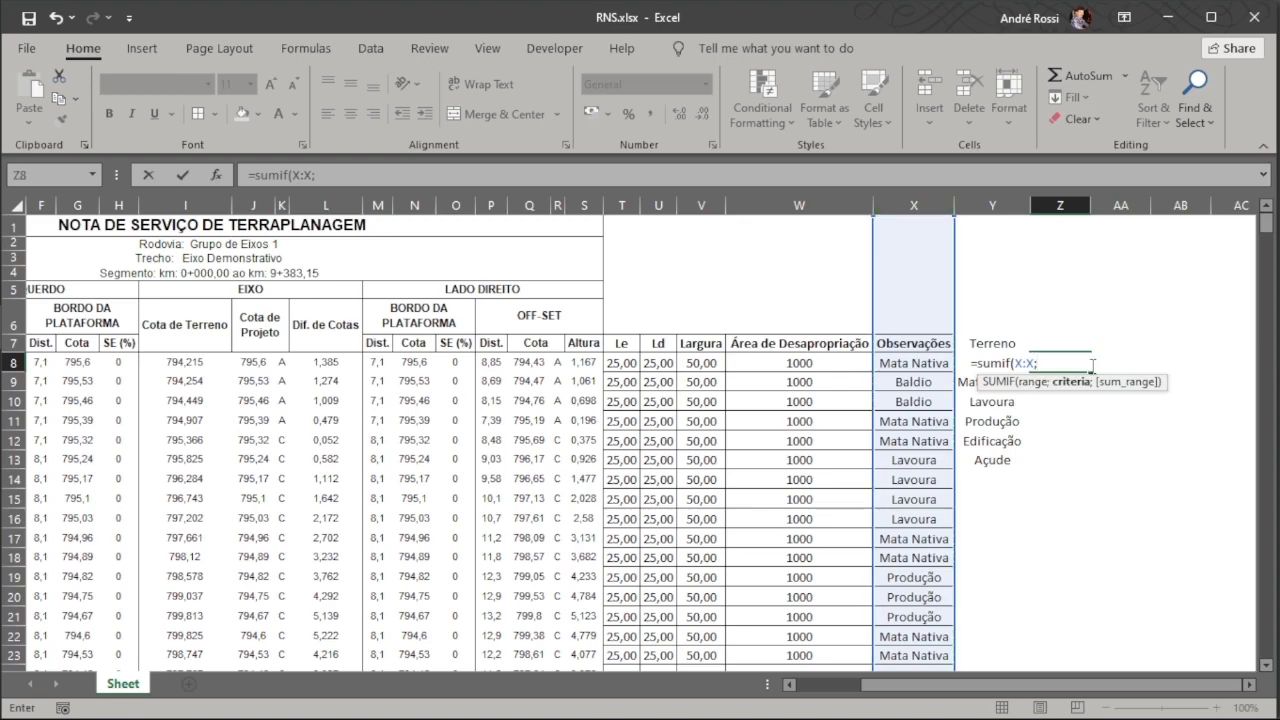
click(962, 366)
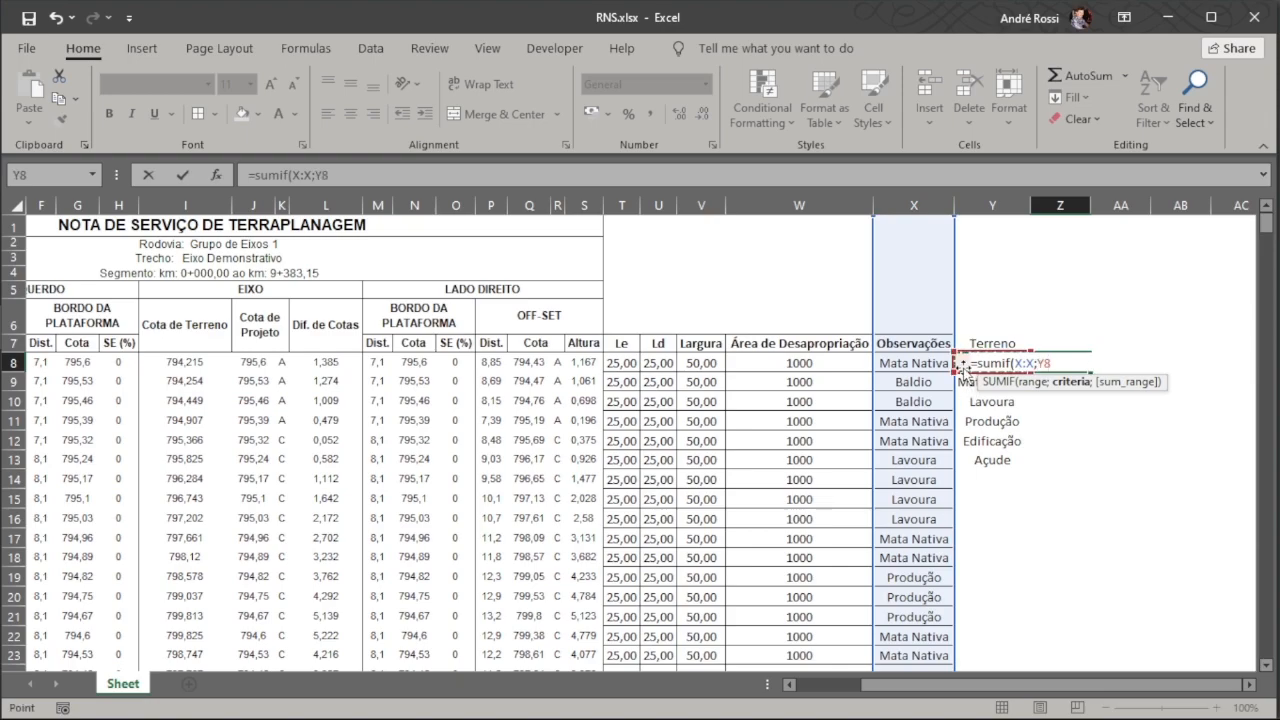
text(;)
click(829, 205)
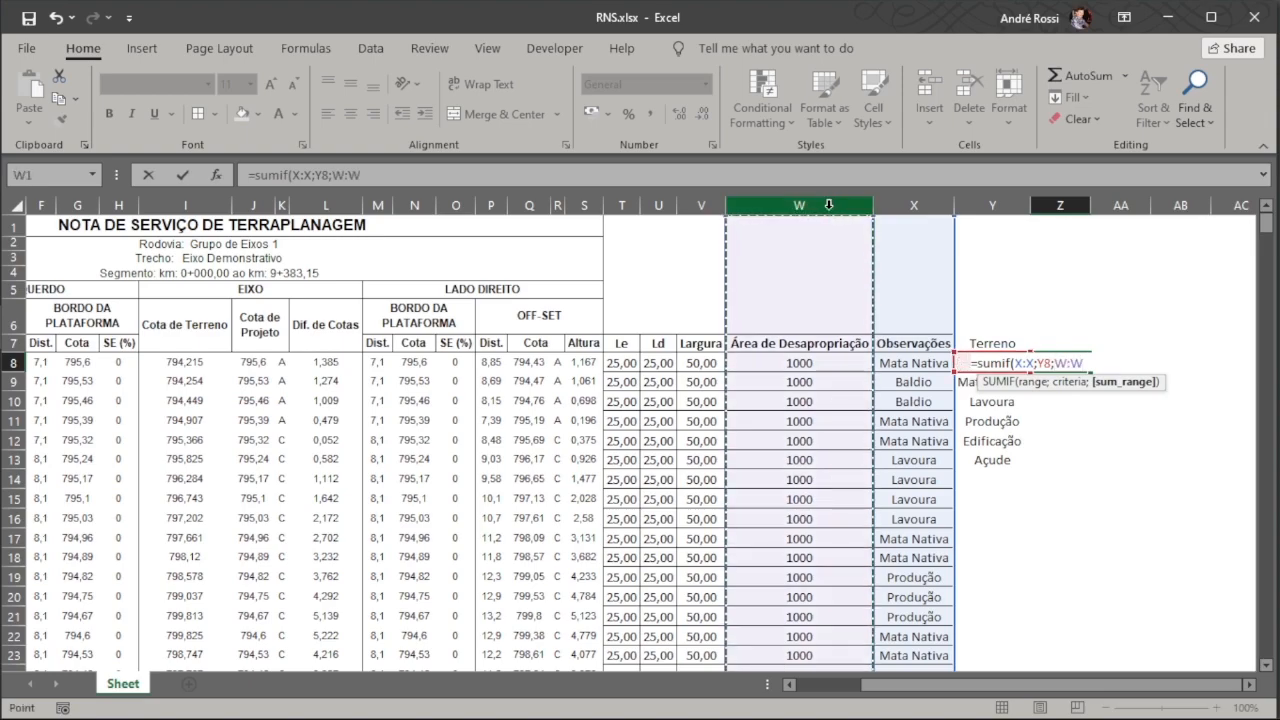
text())
key(Return)
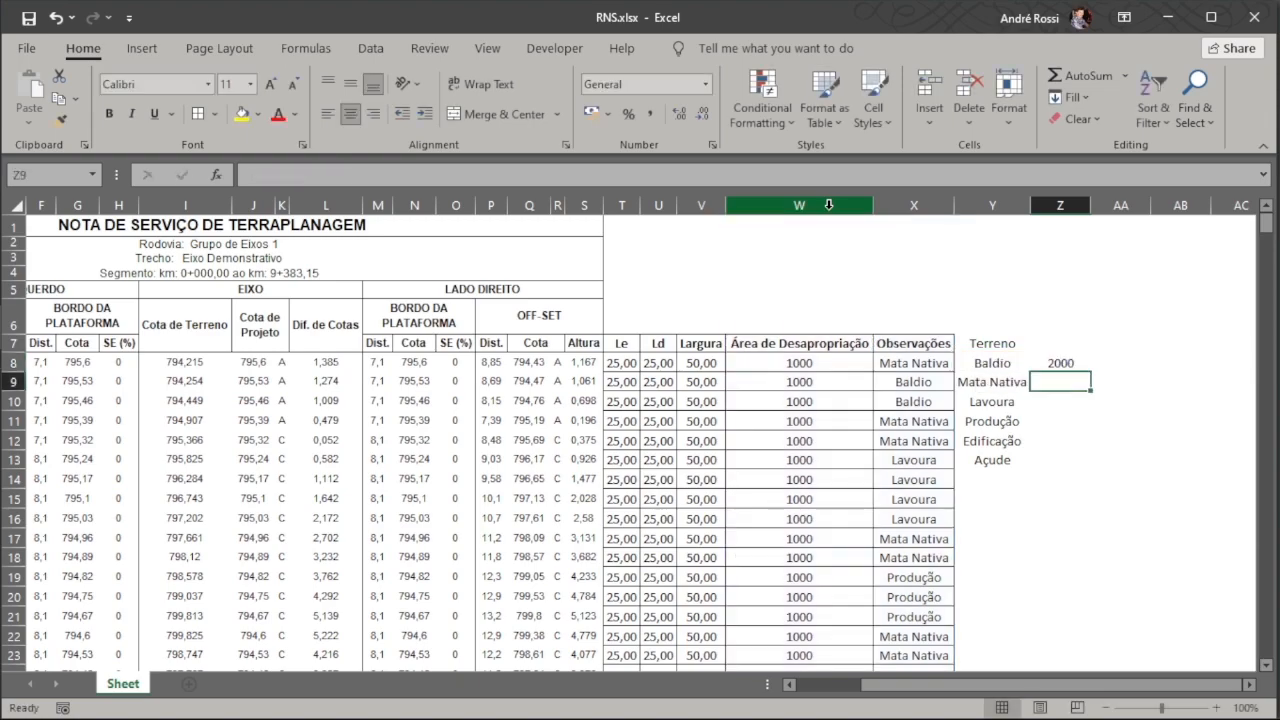
Fill the SUMIF formula from Z8 down to Z13 and enter the heading Área in Z7.
click(1058, 362)
drag(1090, 373, 1092, 470)
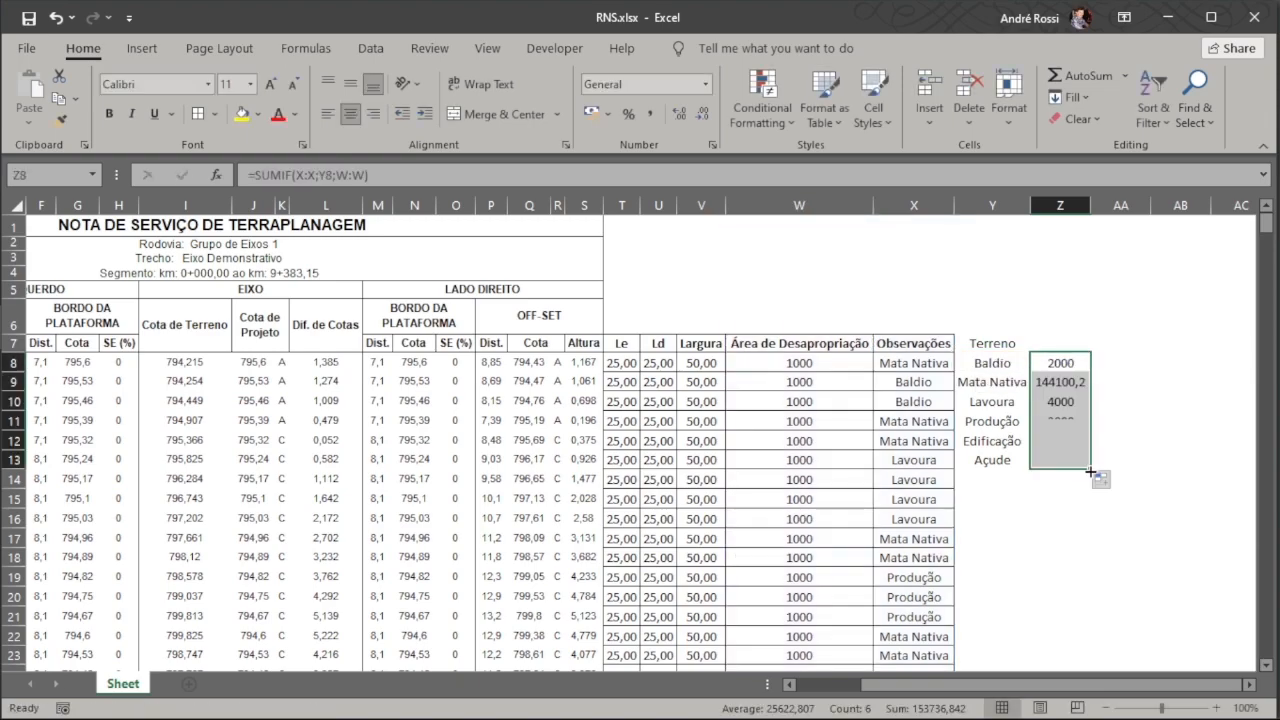
click(1070, 344)
text(Área)
key(Return)
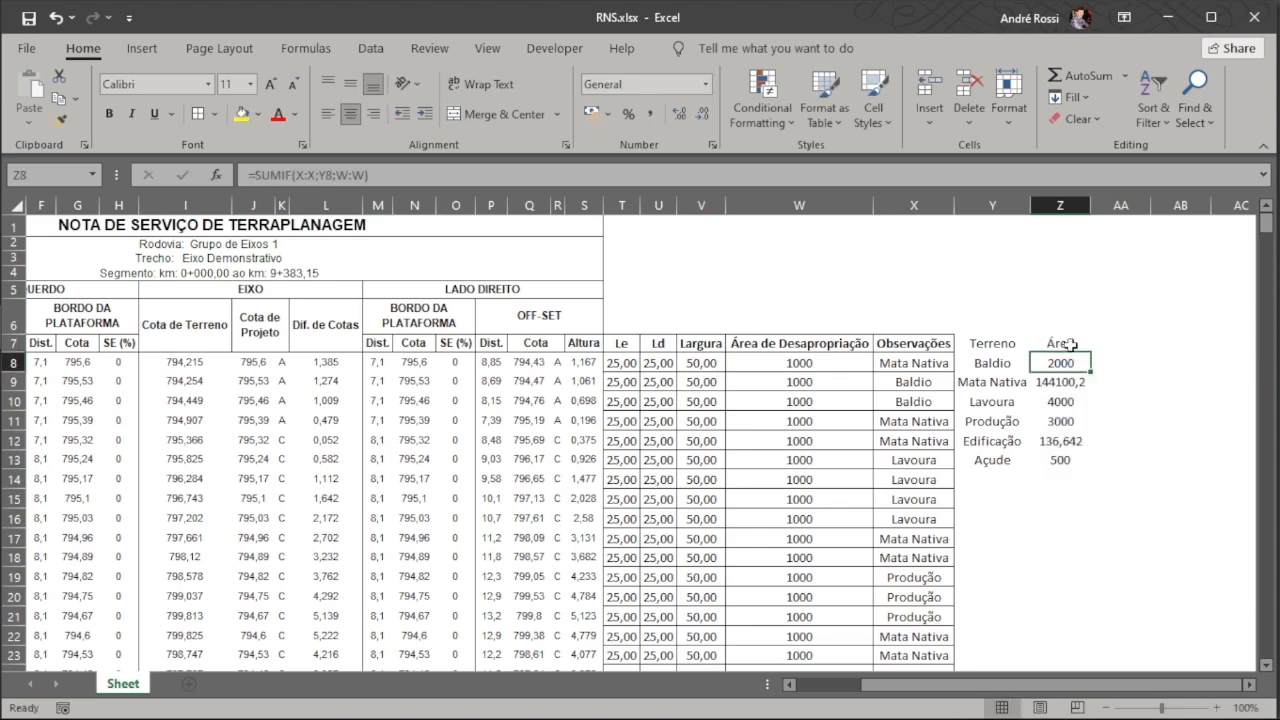
Format the class areas in Z8:Z13 with two decimal places.
drag(1058, 362, 1060, 462)
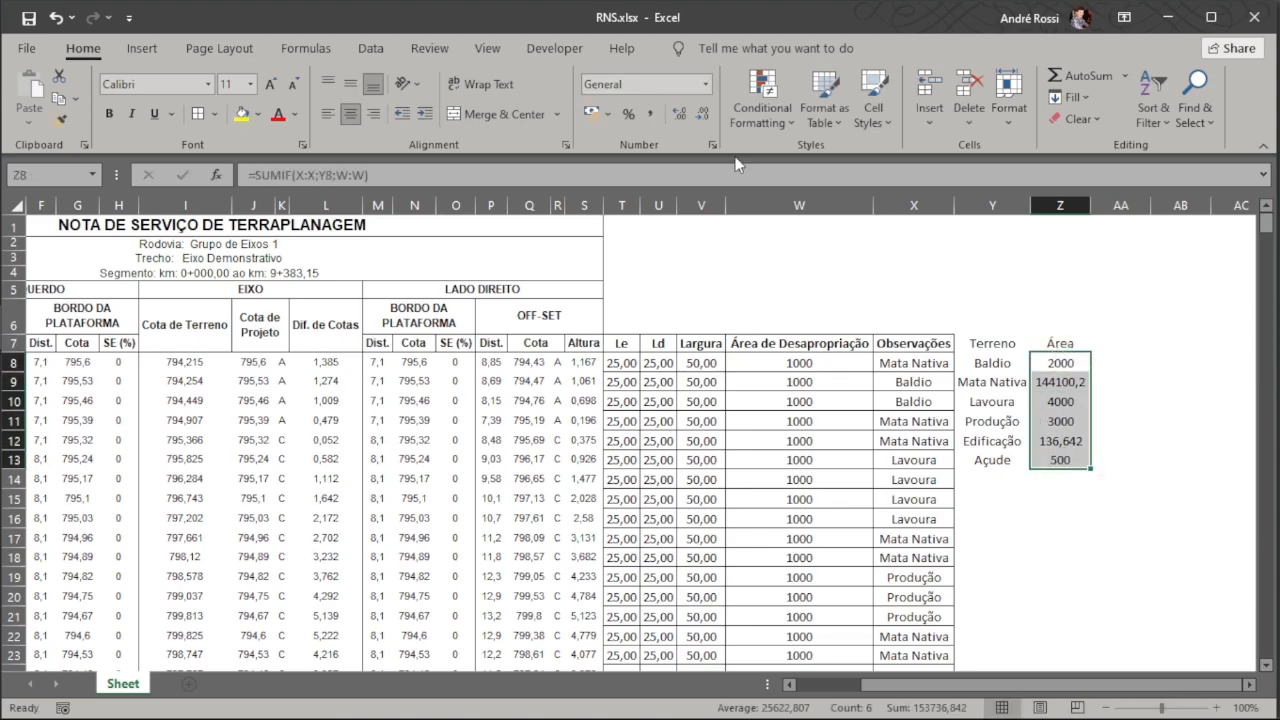
click(679, 117)
click(703, 113)
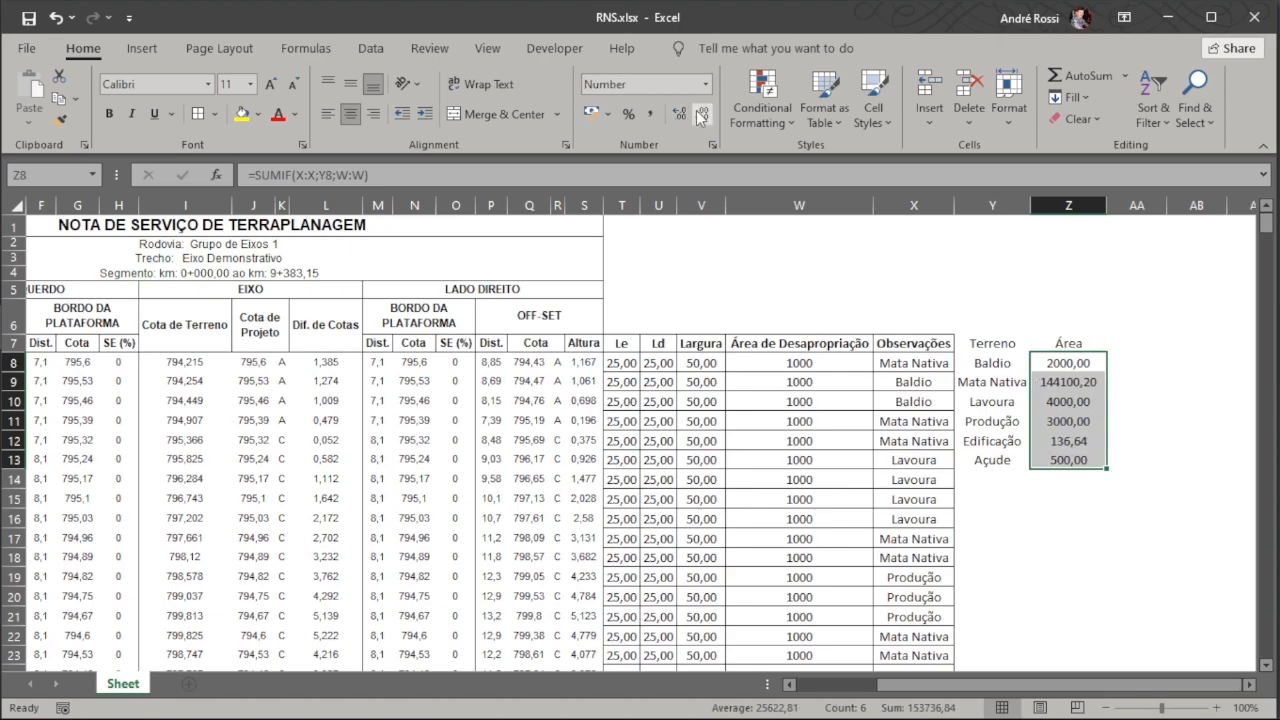
Make the headings Terreno and Área bold and add borders to all cells in Y7:Z13.
drag(1018, 343, 1041, 342)
click(108, 113)
drag(1068, 460, 992, 343)
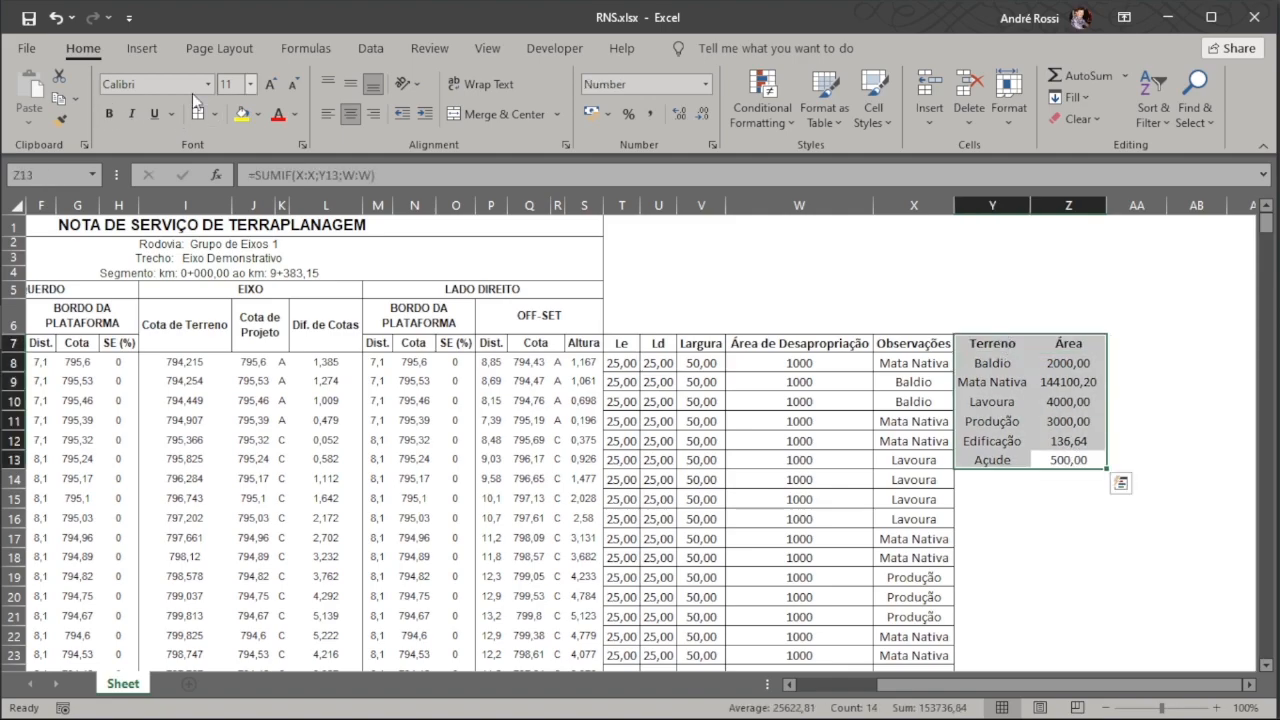
click(198, 113)
Consult the expropriation prices in the Adobe Reader reference document and paste 2,00, 2,50, 3,50, 5,00, 375,00 and 70,00 into AA8:AA13 in Excel.
click(1136, 362)
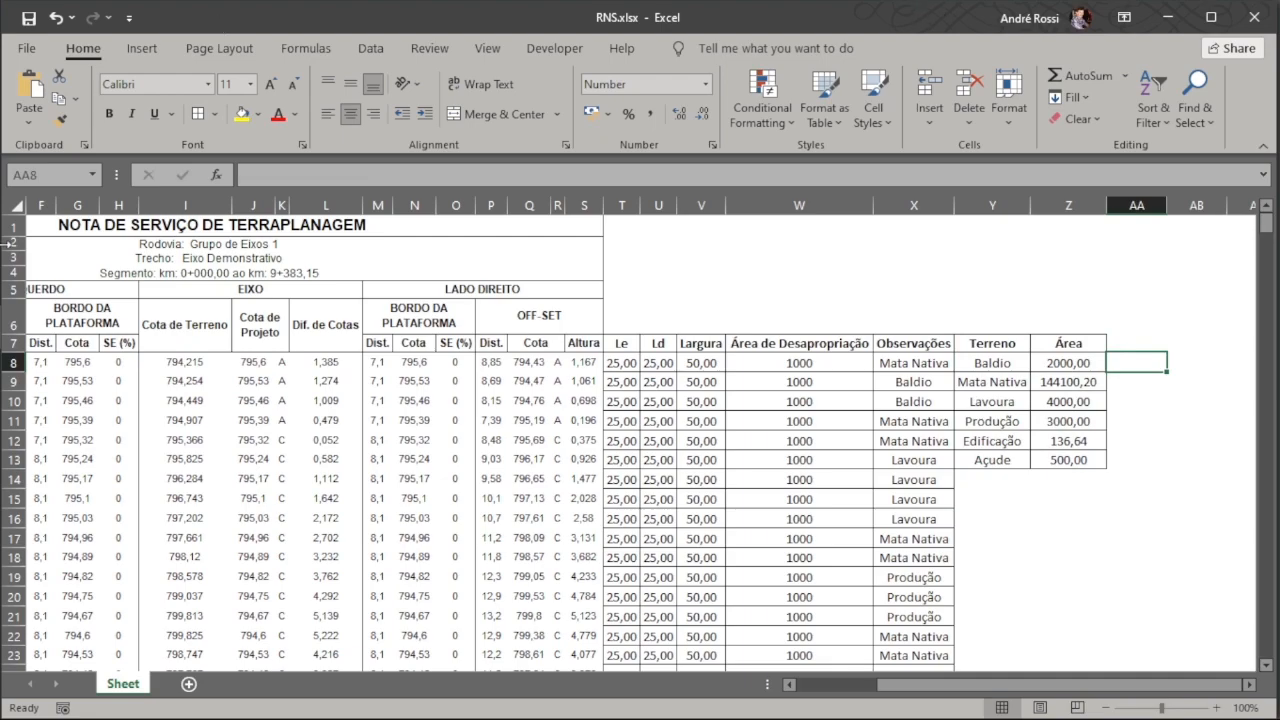
click(2, 371)
click(98, 338)
scroll(565, 391, down, 1)
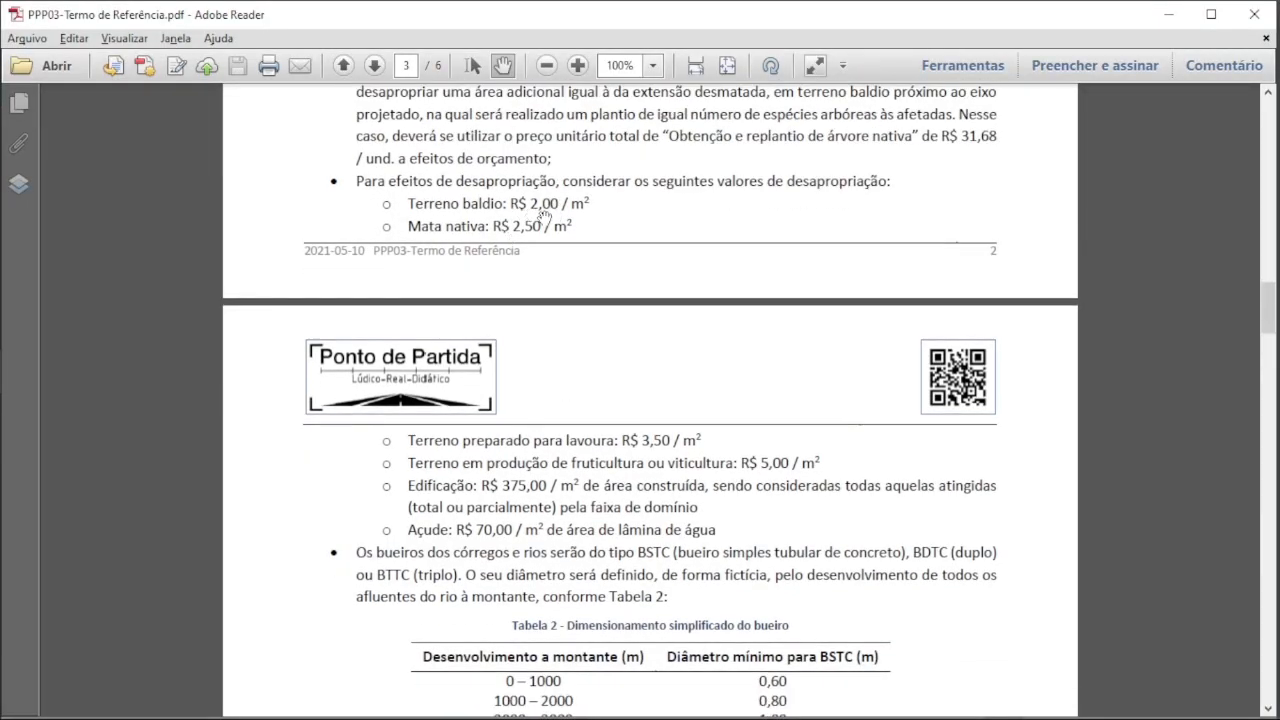
click(1167, 14)
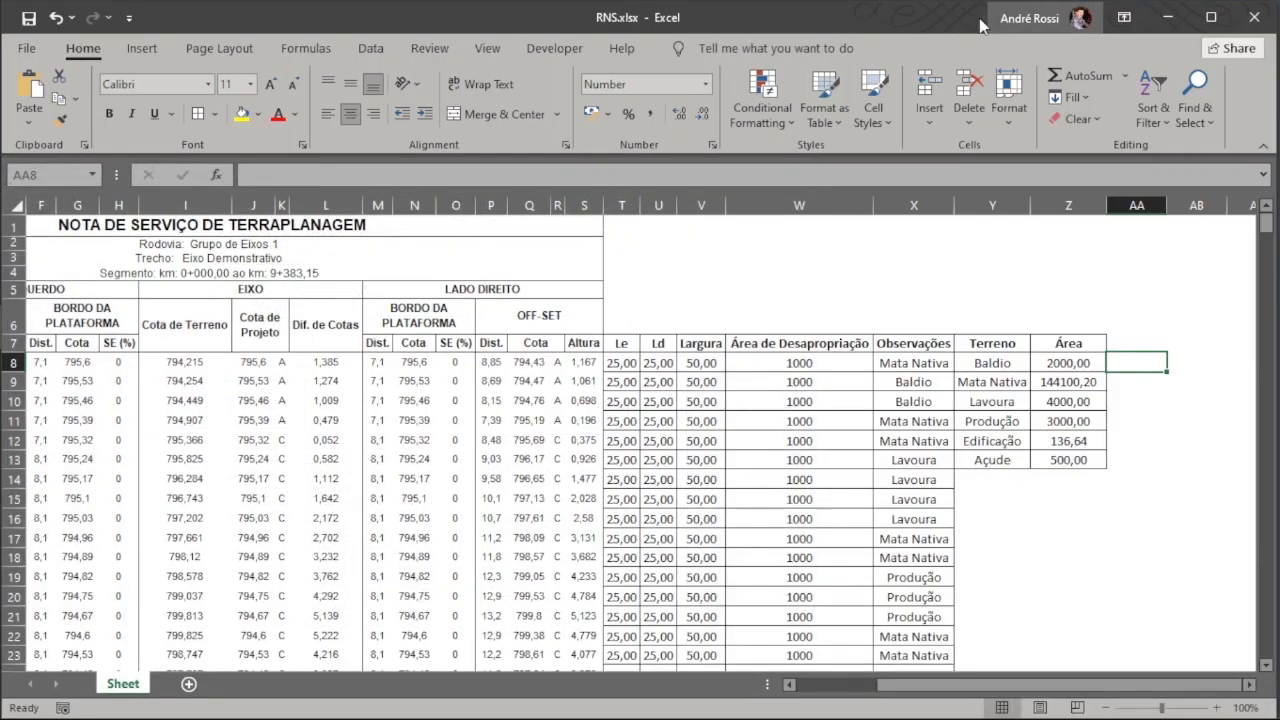
key(ctrl+v)
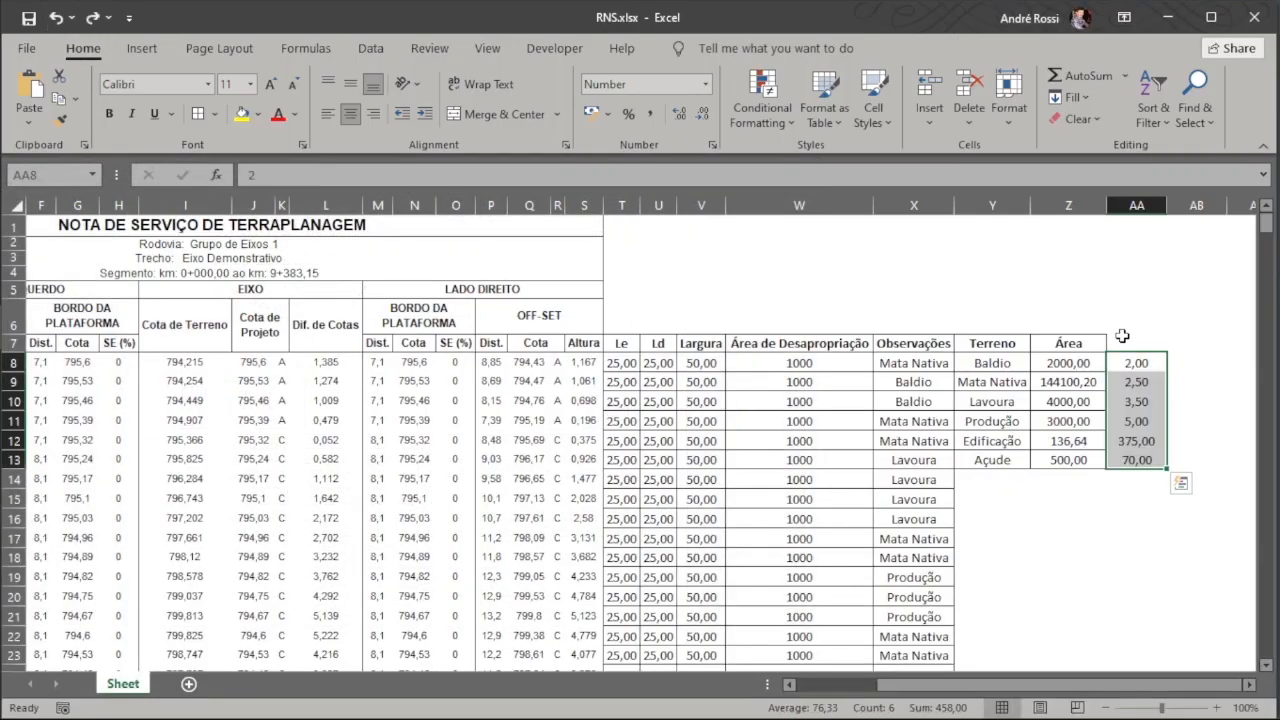
Enter the heading Custo m² in AA7 and make it bold.
click(1124, 342)
text(Custo)
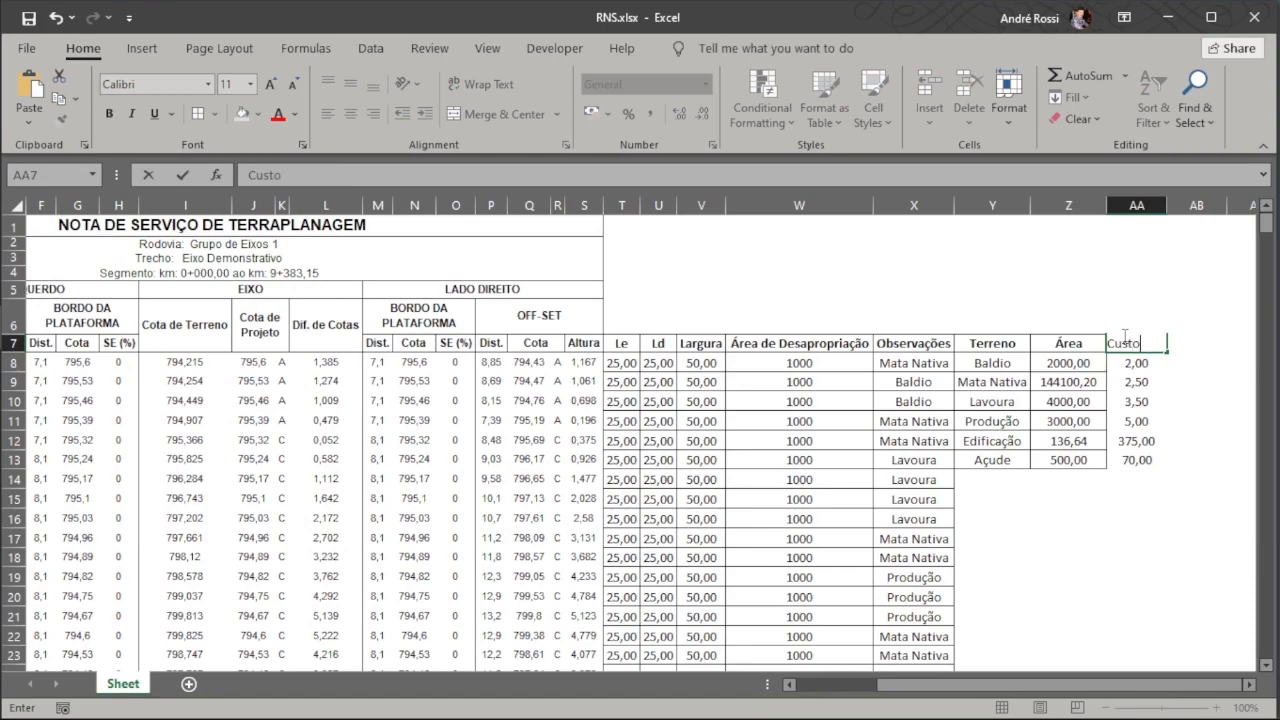
text( m²)
key(Return)
key(Up)
click(112, 114)
Add borders to the unit-cost column in AA7:AA13.
key(shift+Down)
key(shift+Down)
key(shift+Down)
key(shift+Down)
key(shift+Down)
key(shift+Down)
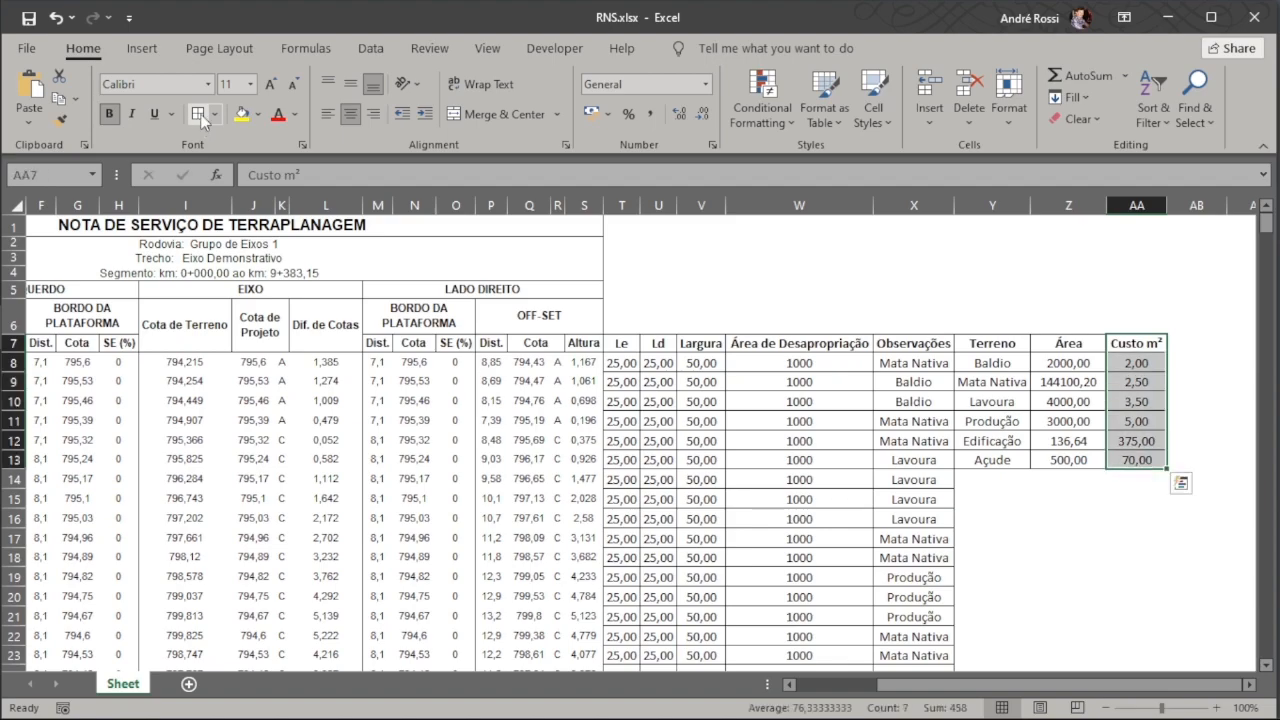
click(201, 117)
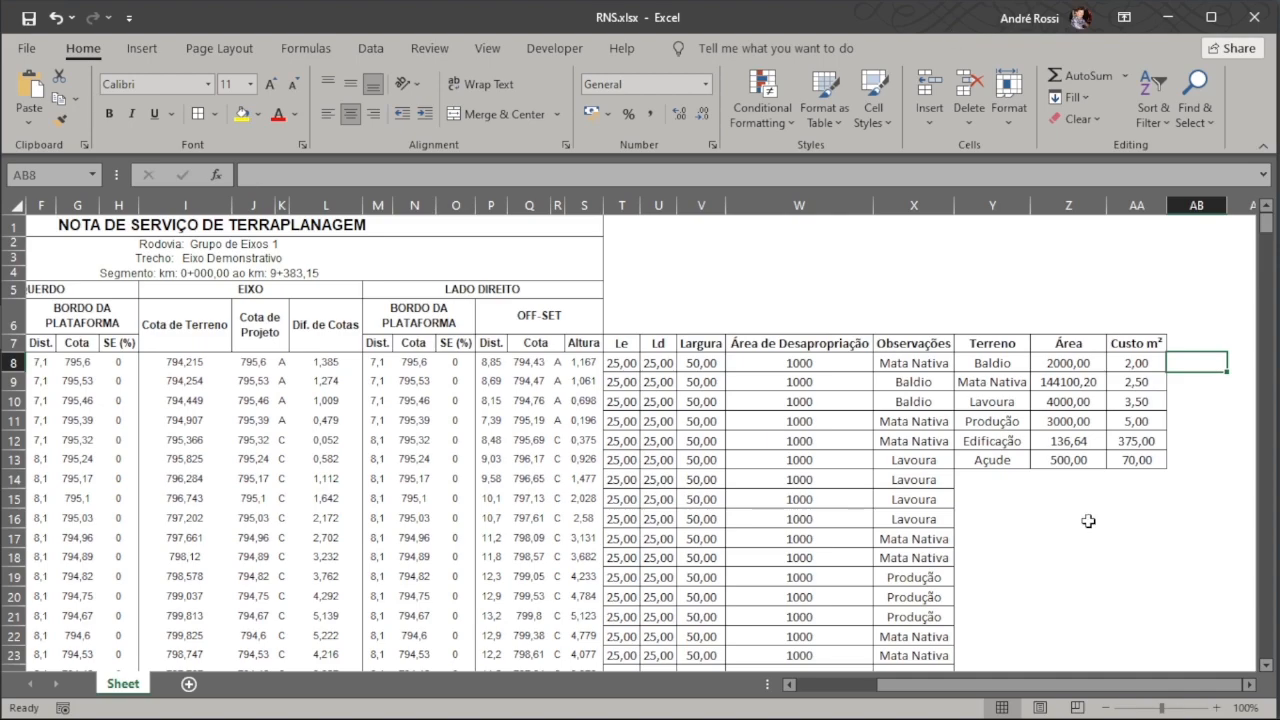
Calculate the cost in AB8 with =Z8*AA8 and fill the formula down to AB13.
text(=)
click(1073, 360)
text(*)
click(1127, 364)
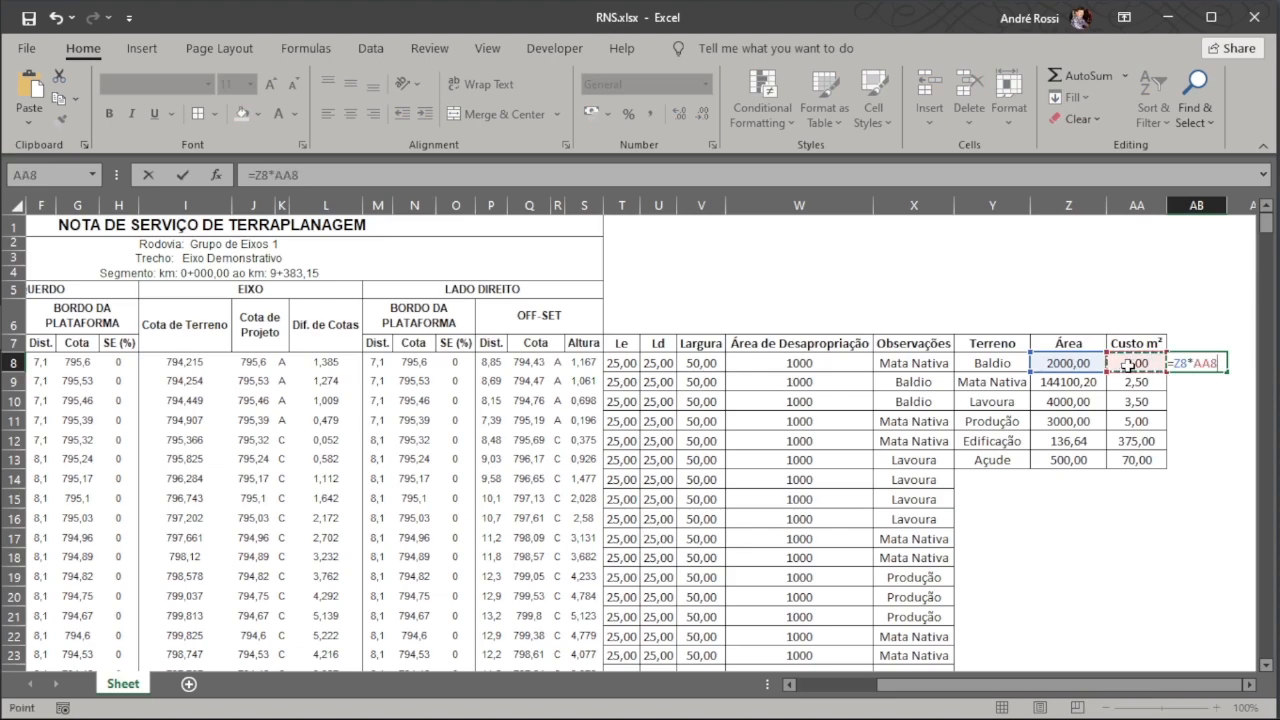
key(Return)
click(1200, 363)
drag(1228, 371, 1224, 463)
Enter the heading Custo in AB7 and make it bold.
click(1202, 343)
text(Custo)
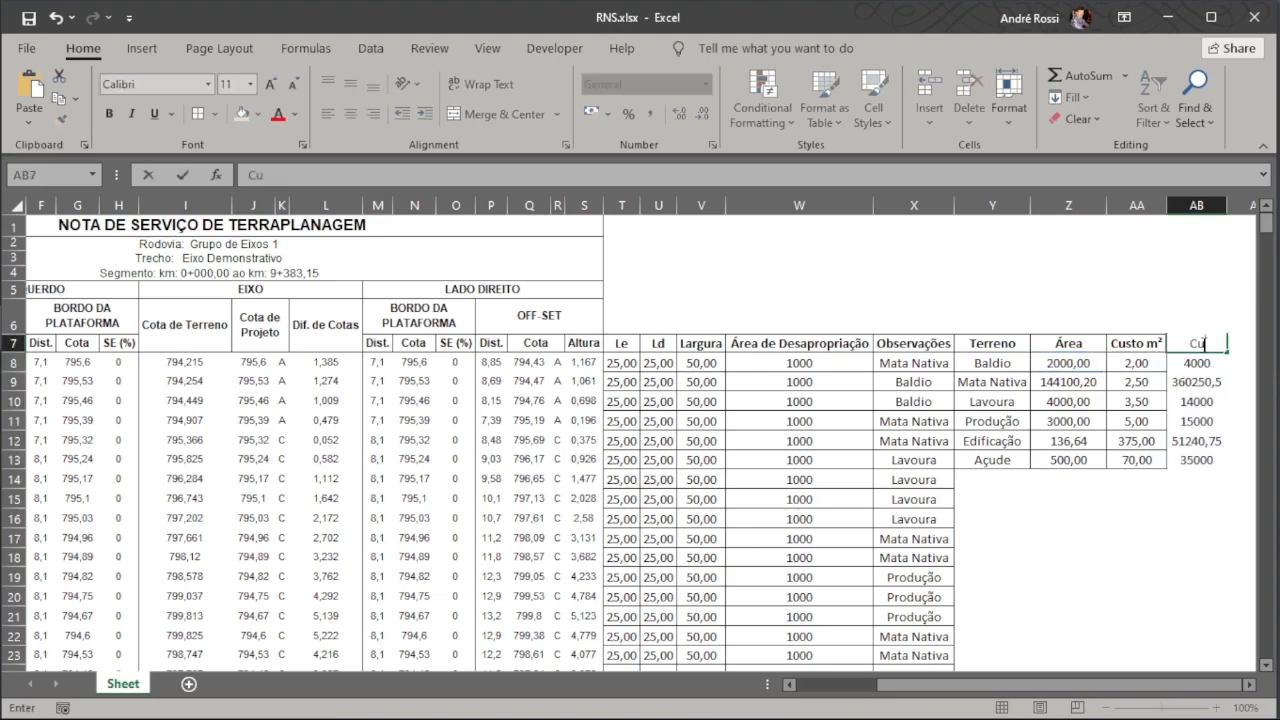
key(Return)
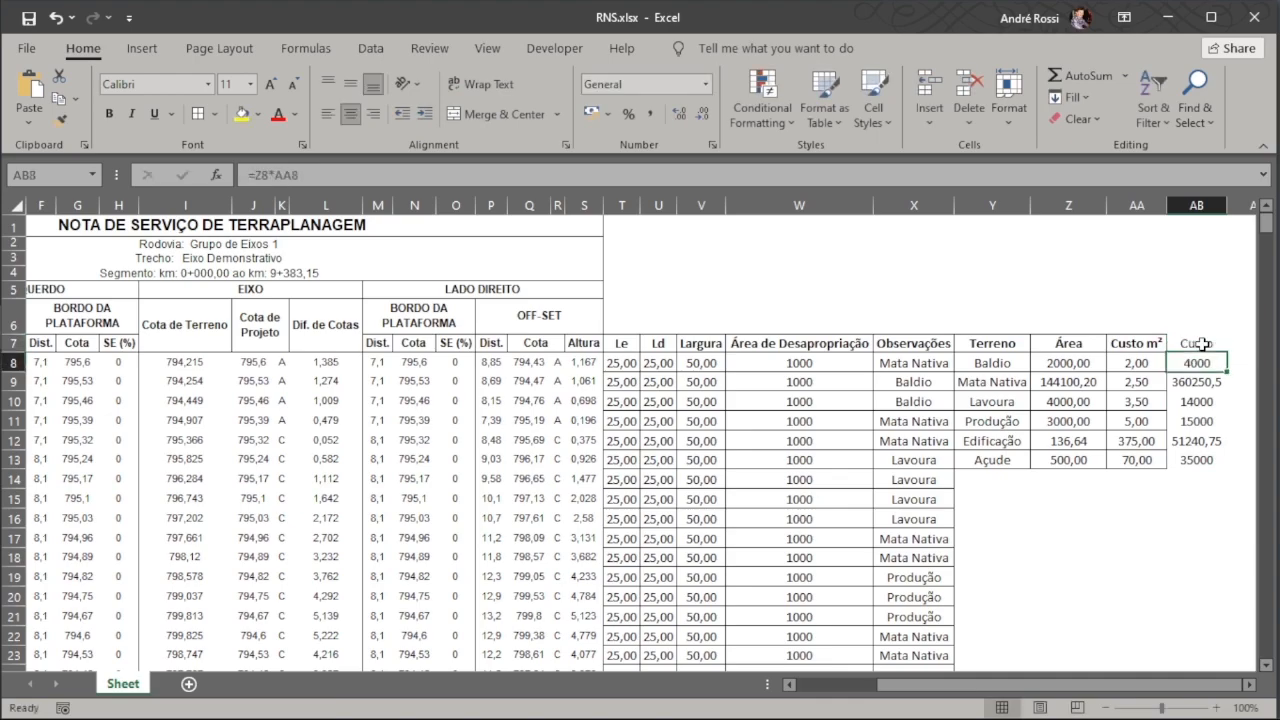
click(1202, 343)
click(109, 113)
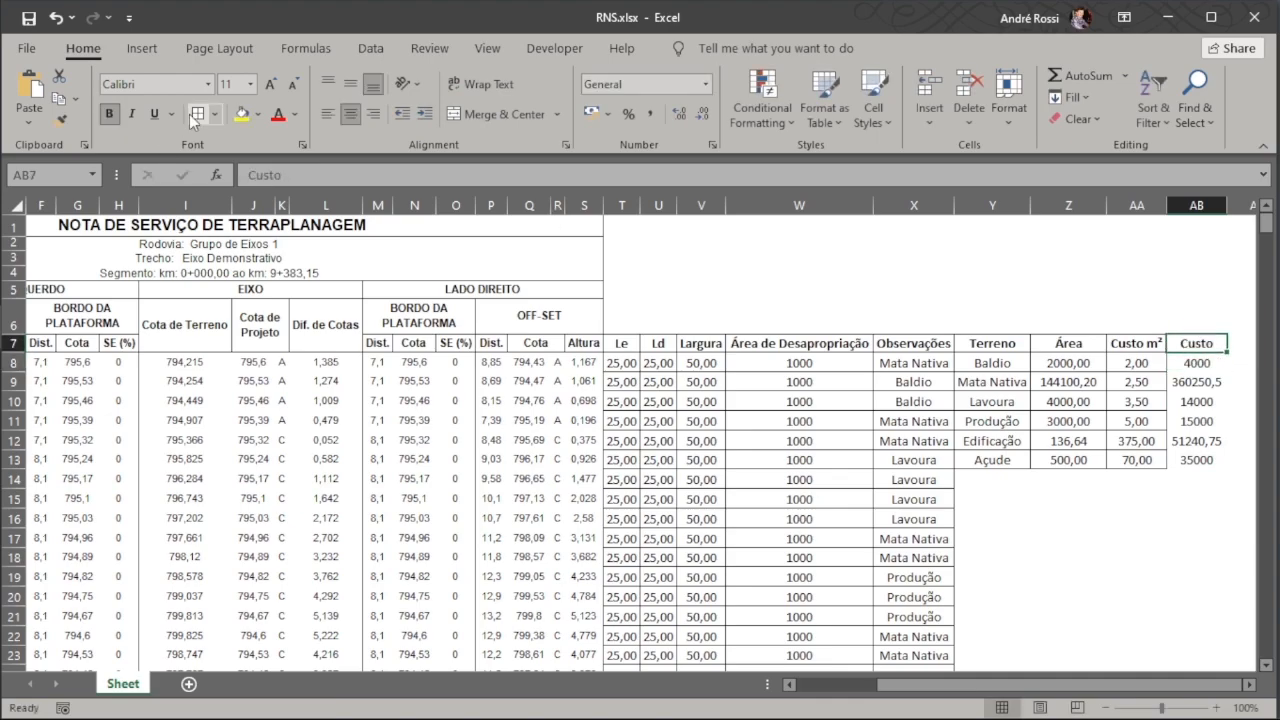
Add borders to AB7:AB13 and format the costs in AB8:AB13 with two decimal places.
key(shift+Down)
key(shift+Down)
key(shift+Down)
key(shift+Down)
key(shift+Down)
key(shift+Down)
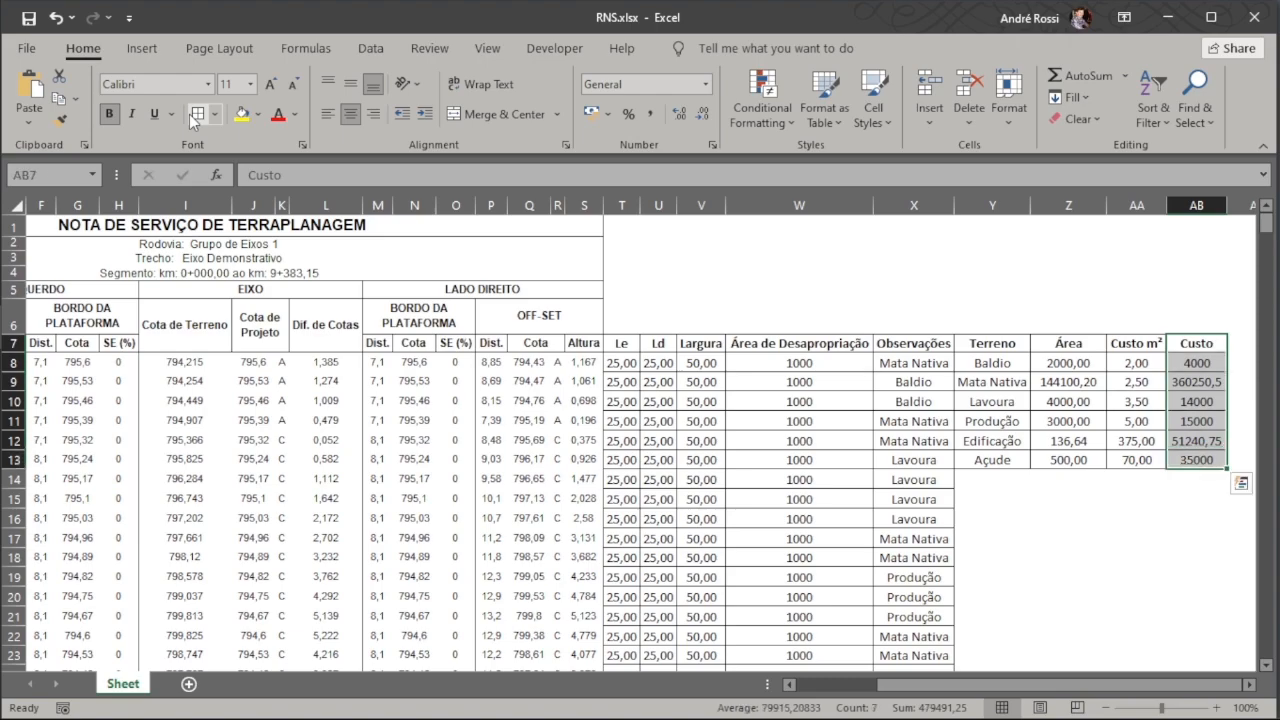
drag(1210, 363, 1202, 459)
click(700, 120)
click(679, 118)
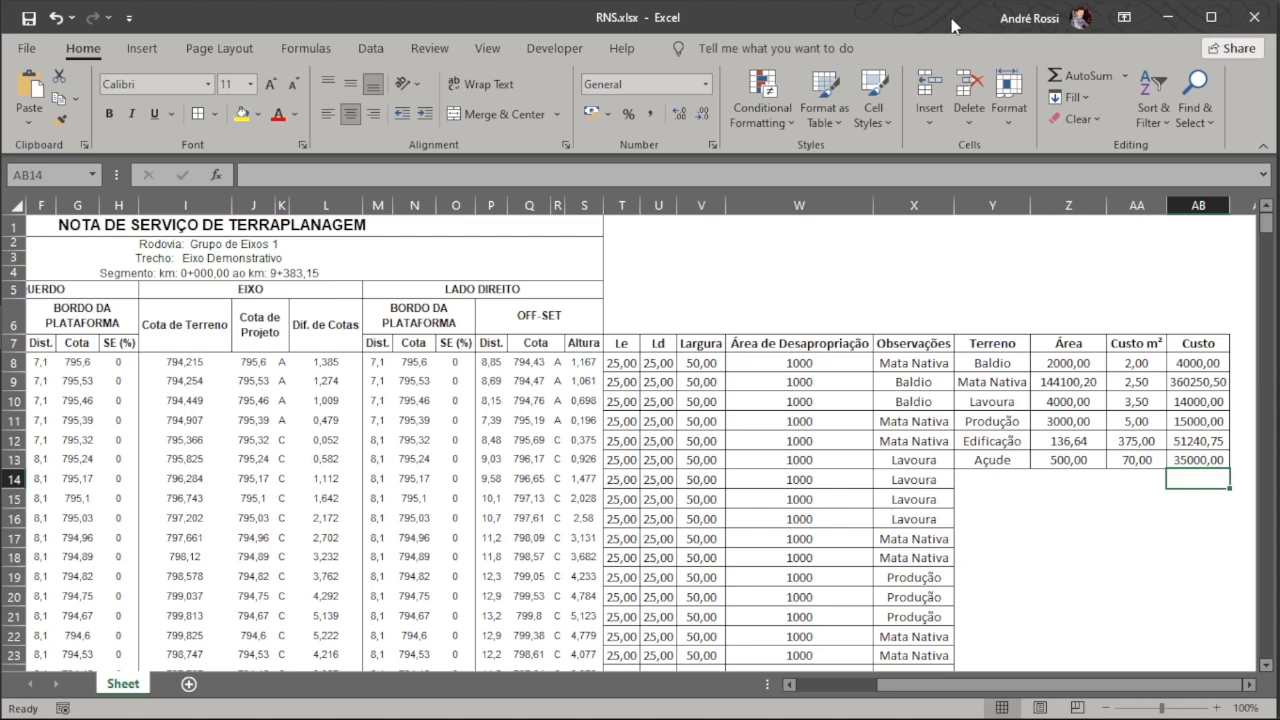
Check the native-forest compensation rule in the Adobe Reader reference document and enter the class Replantio in Y14 of the Excel sheet.
click(0, 374)
click(86, 325)
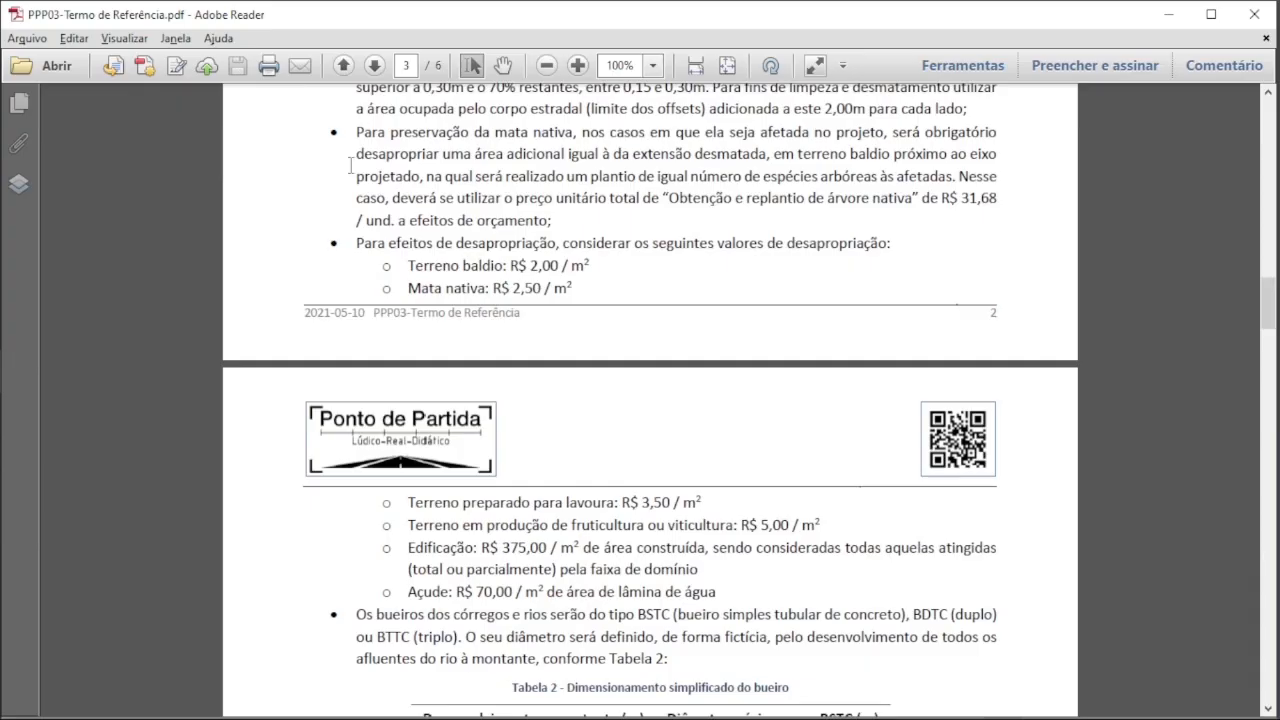
drag(352, 161, 868, 161)
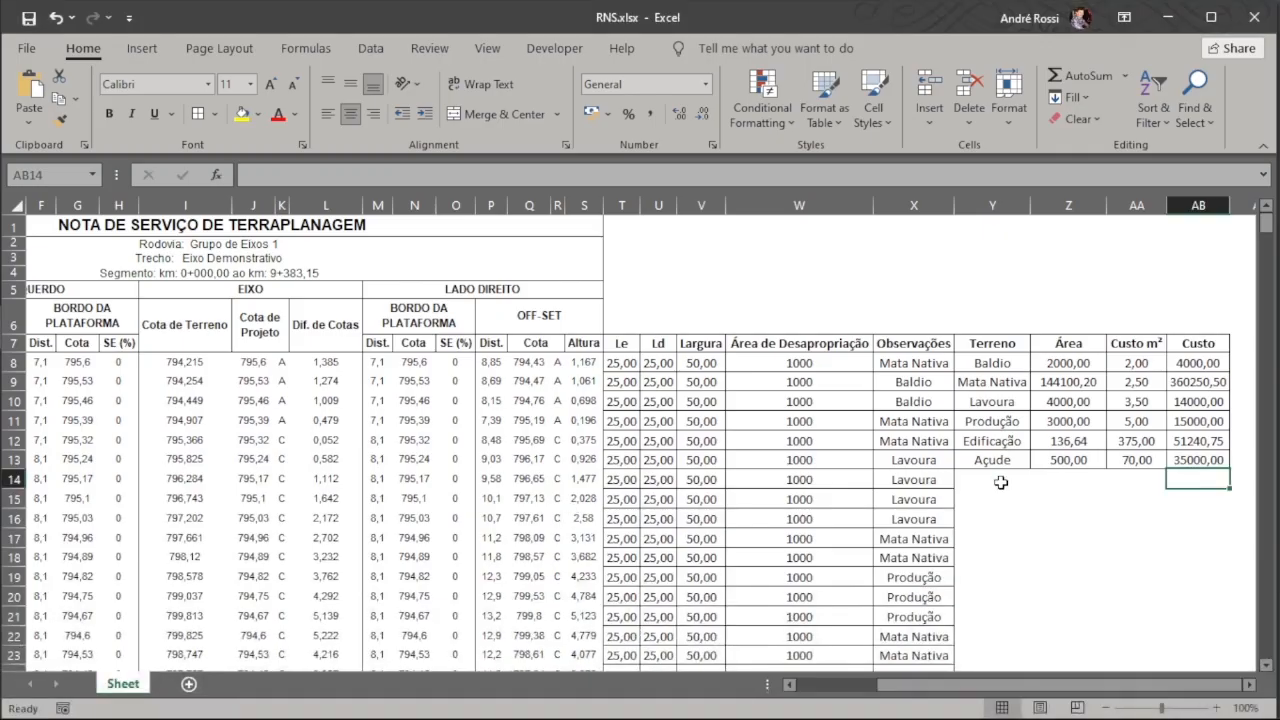
click(995, 481)
text(Replantio)
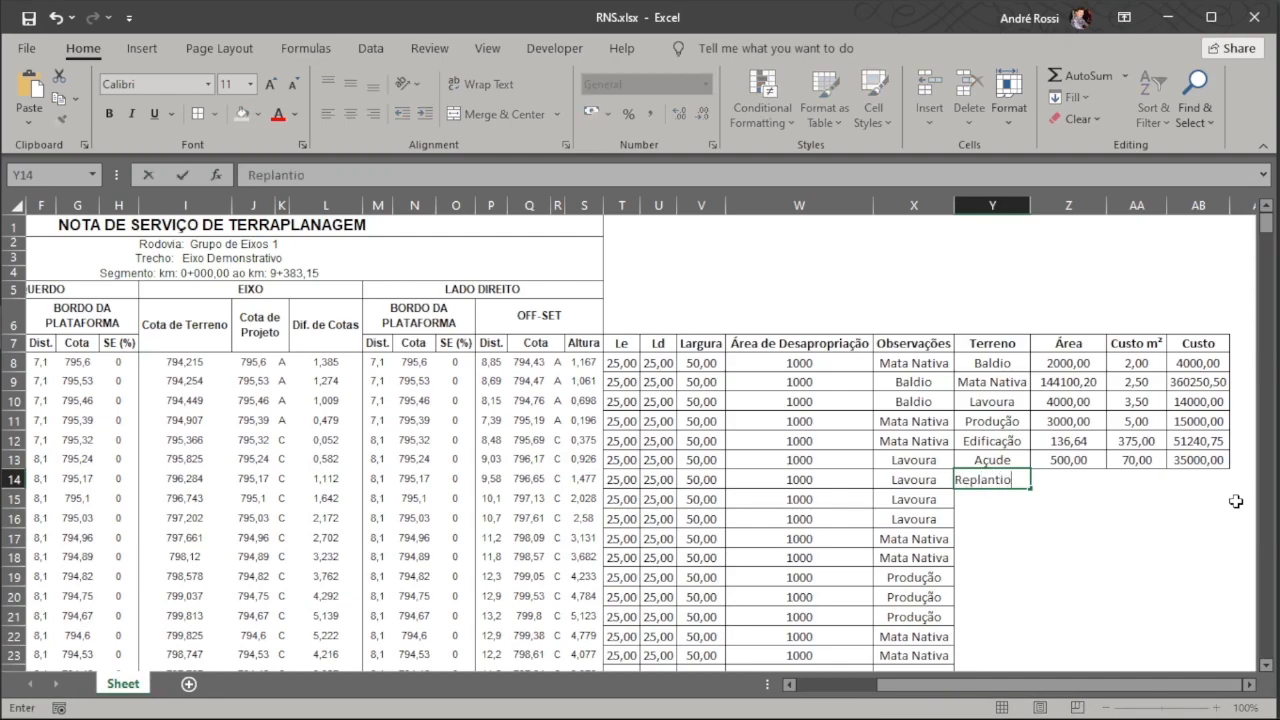
key(Return)
Link the Replantio area in Z14 to the Mata Nativa area in Z9, and its unit cost in AA14 to the Baldio cost in AA8.
key(Up)
key(Right)
text(=)
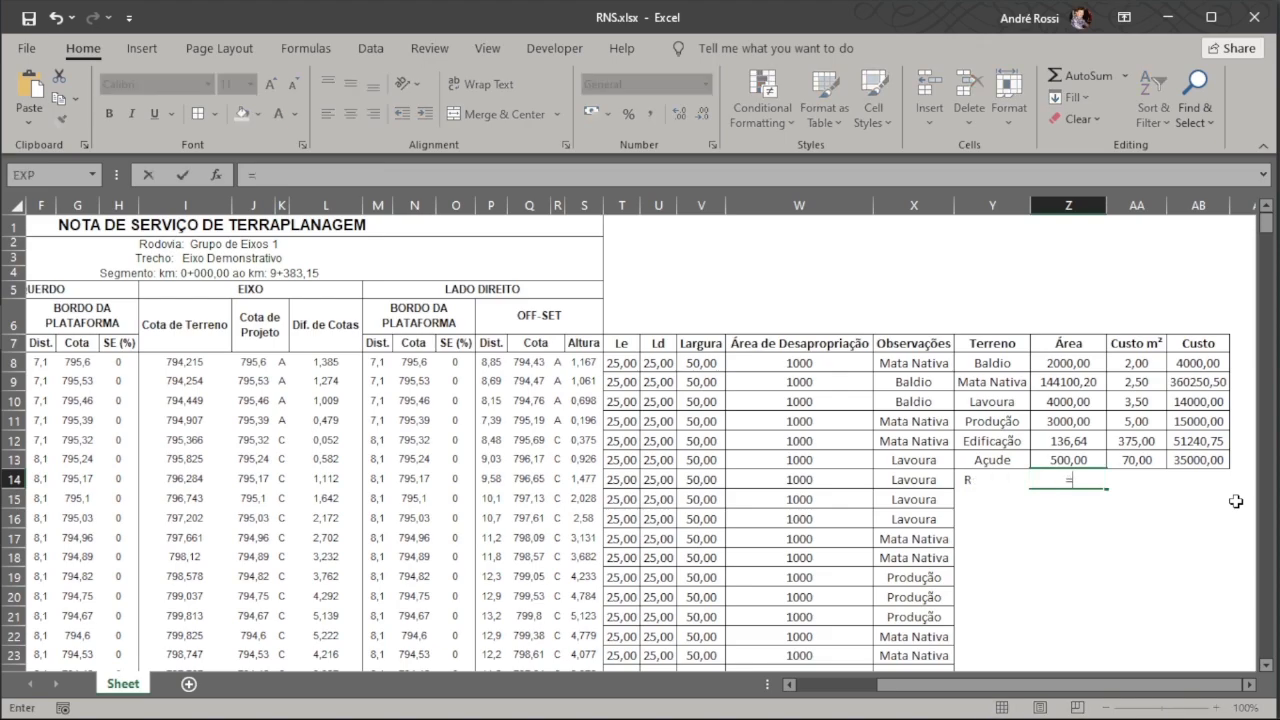
click(1080, 386)
key(Tab)
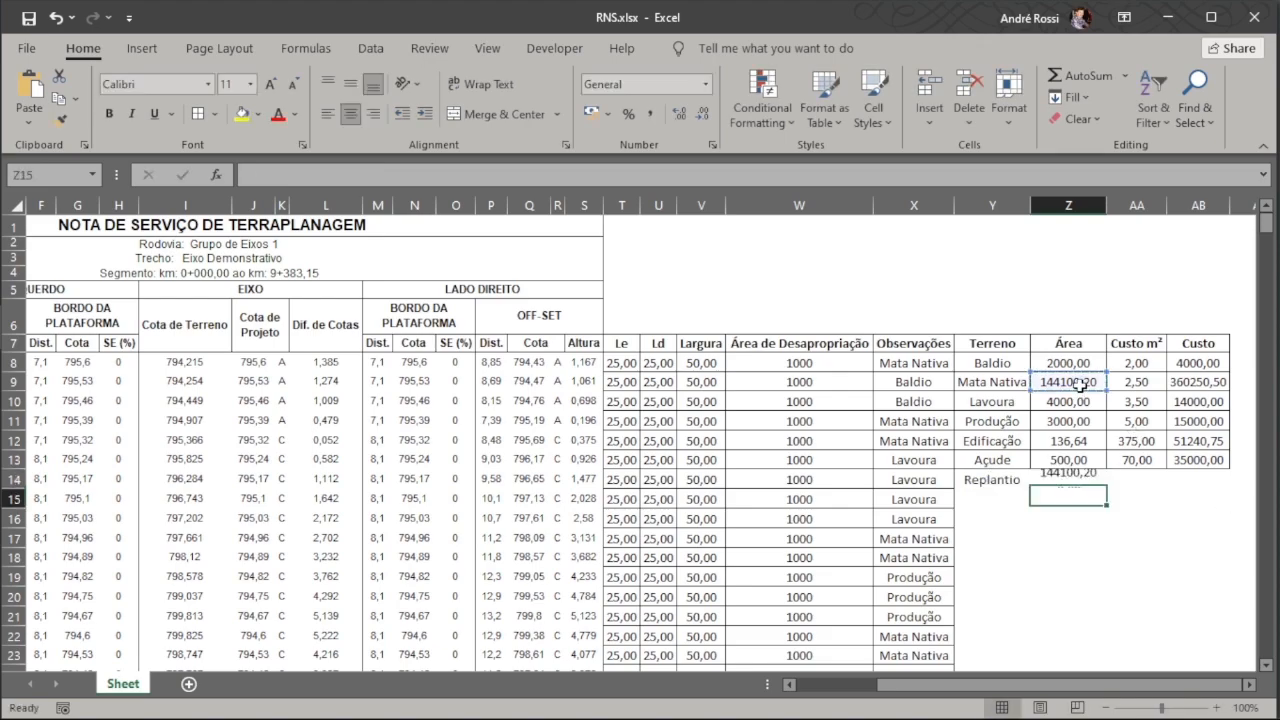
text(=)
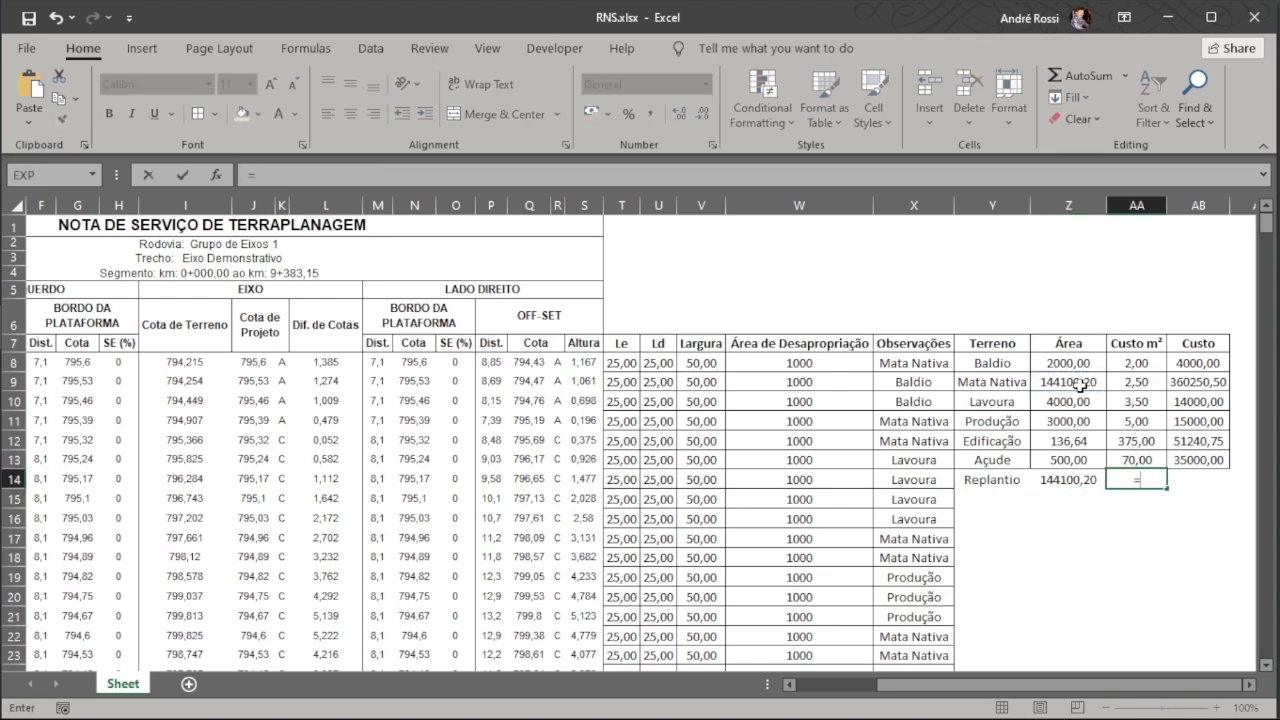
click(1137, 363)
key(Return)
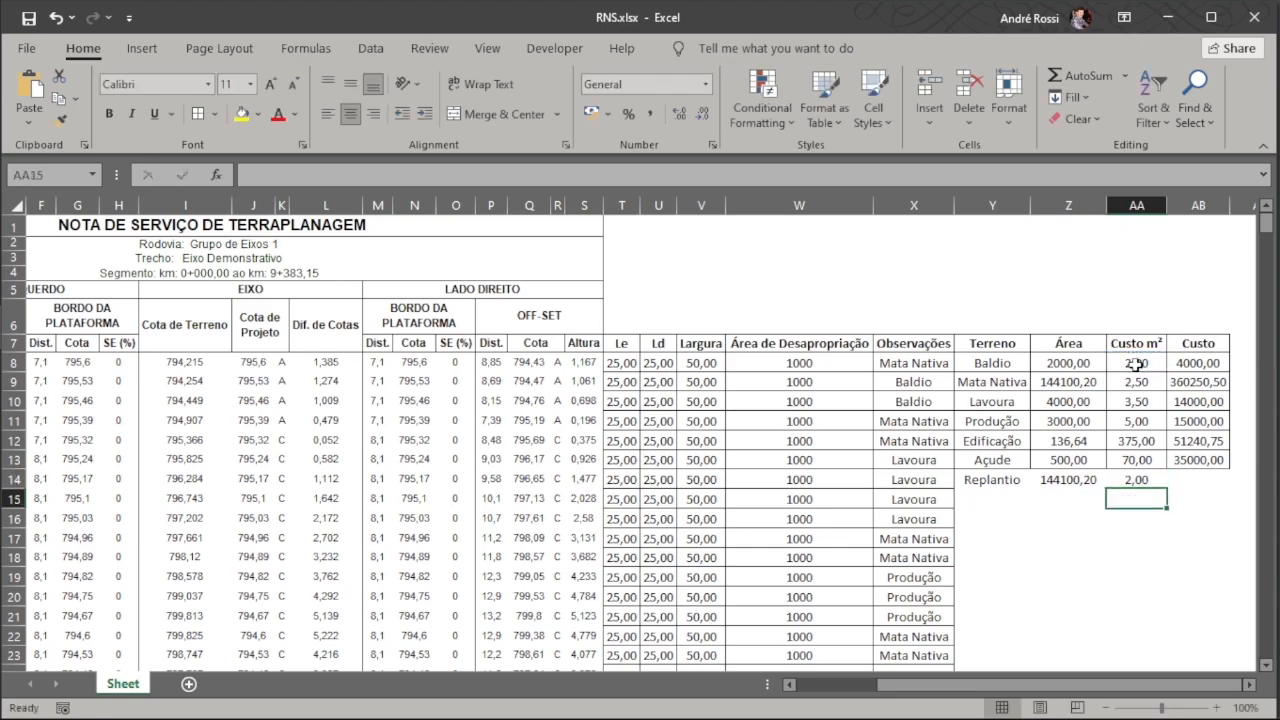
Extend the cost formula from AB13 to AB14 and add borders to the Replantio row Y14:AB14.
click(1200, 461)
drag(1229, 487, 1229, 489)
drag(990, 480, 1180, 437)
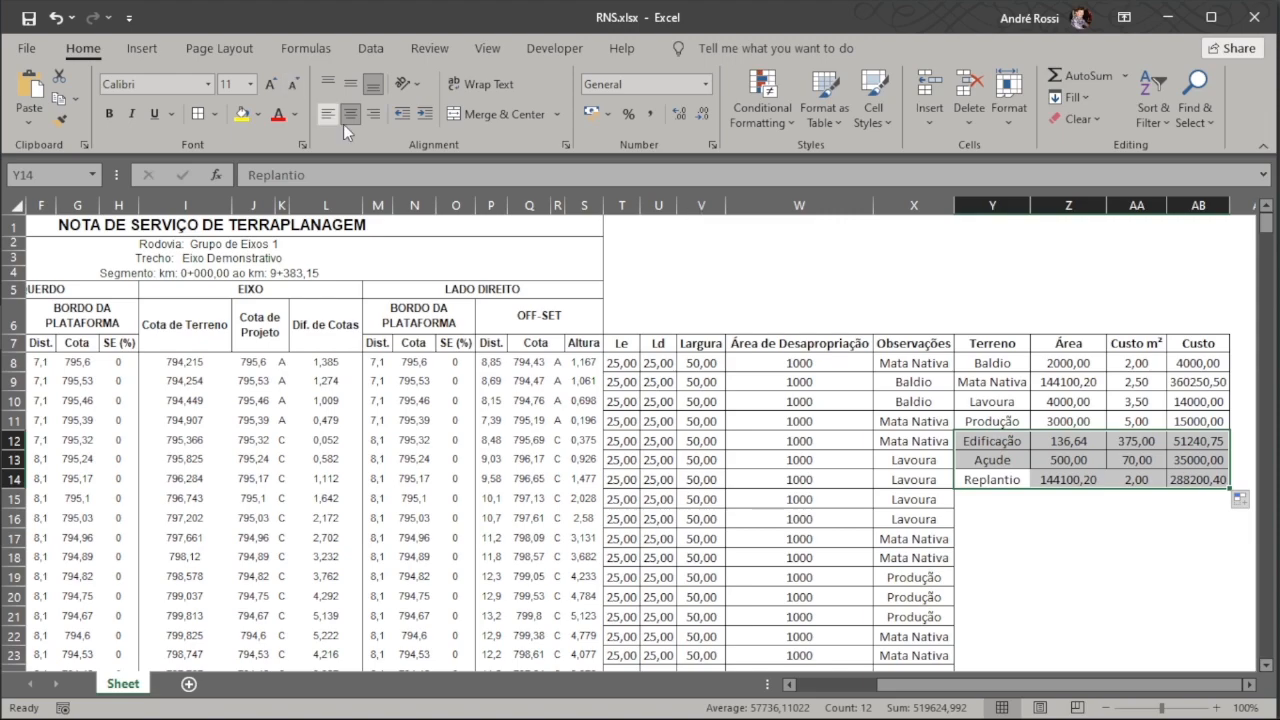
click(1198, 499)
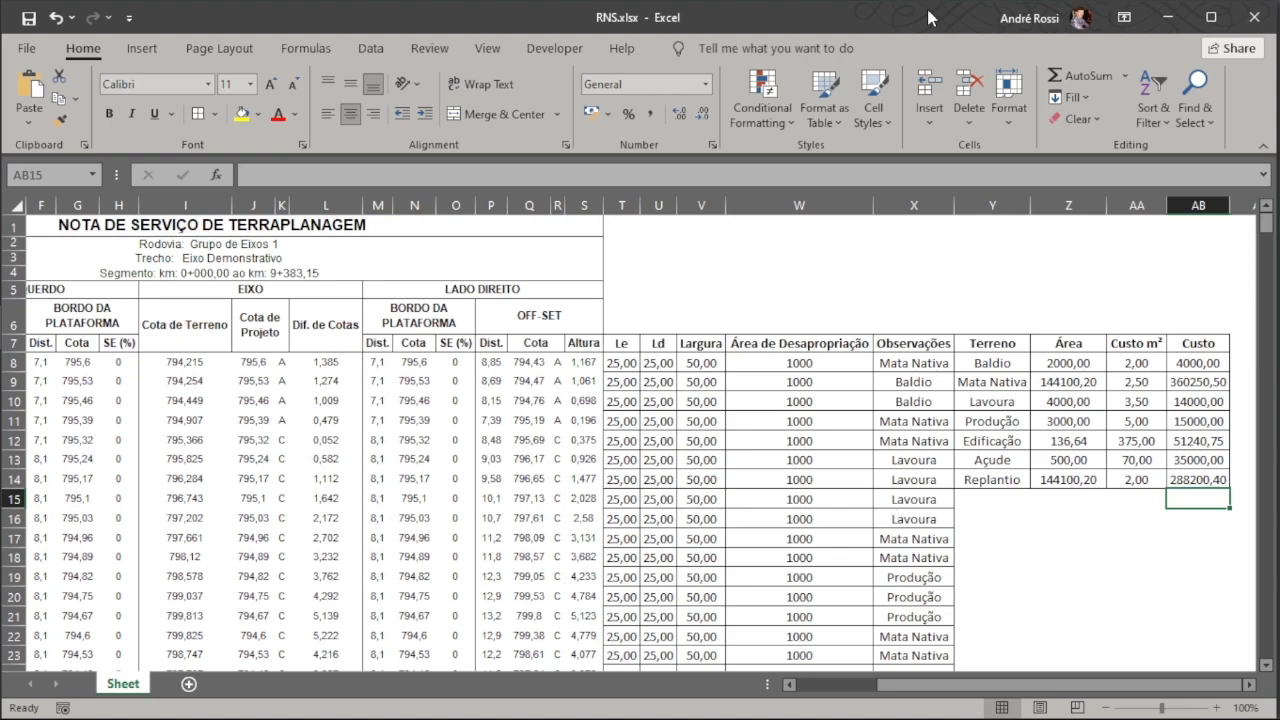
Enter the label "Custos Totais Desapropriação" in Z17, below the cost table.
click(1046, 533)
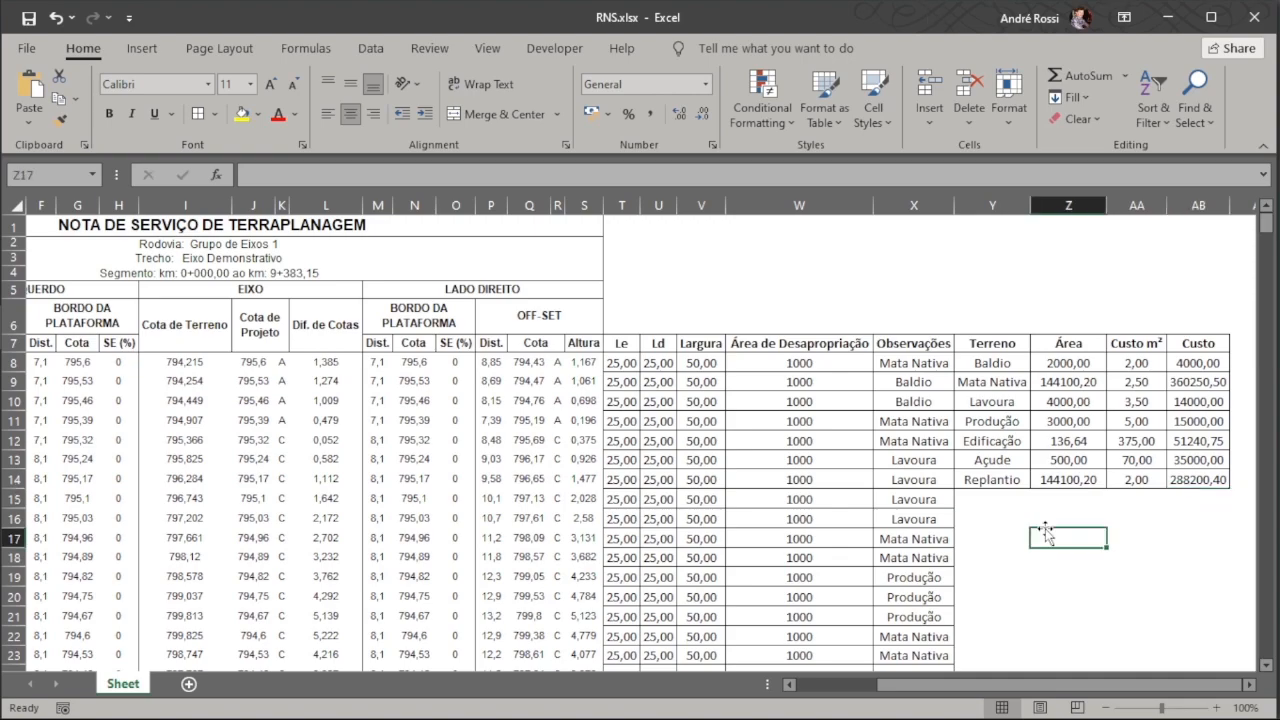
text(Custos)
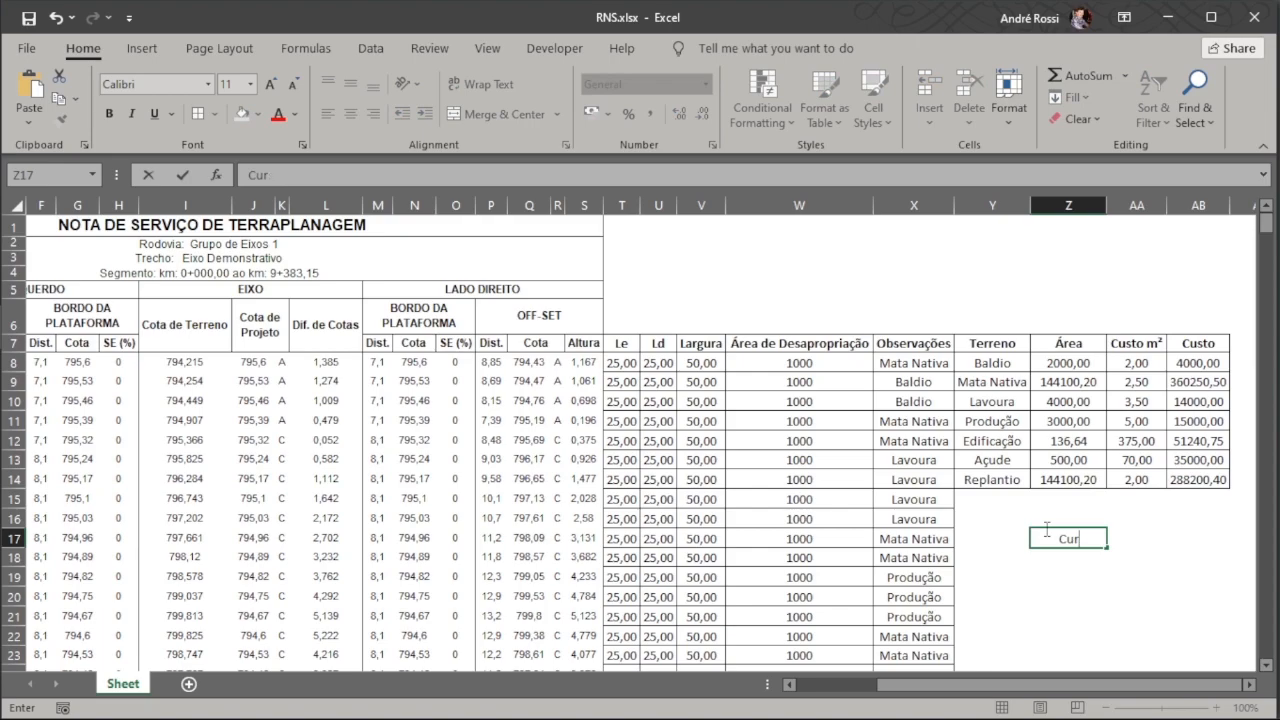
text( Totais Desapropriação)
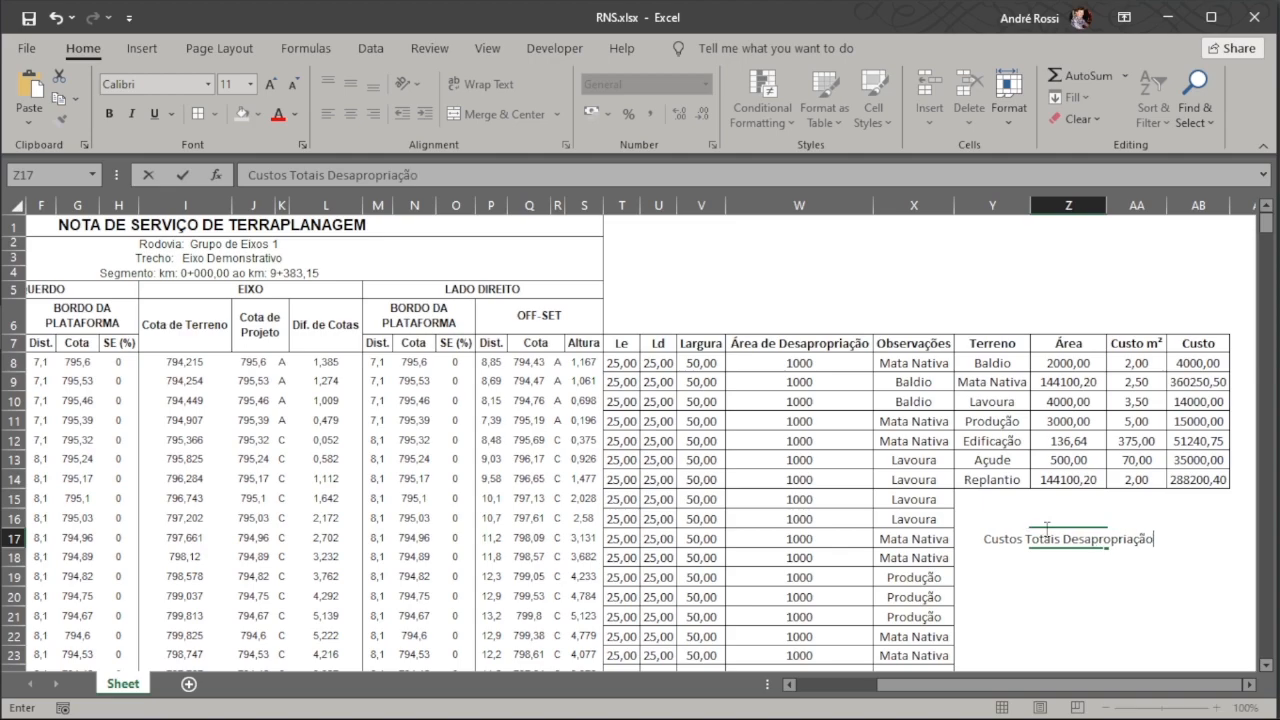
key(Return)
Sum the costs AB8:AB14 in Z18 and apply the accounting format in R$ to the total.
text(=)
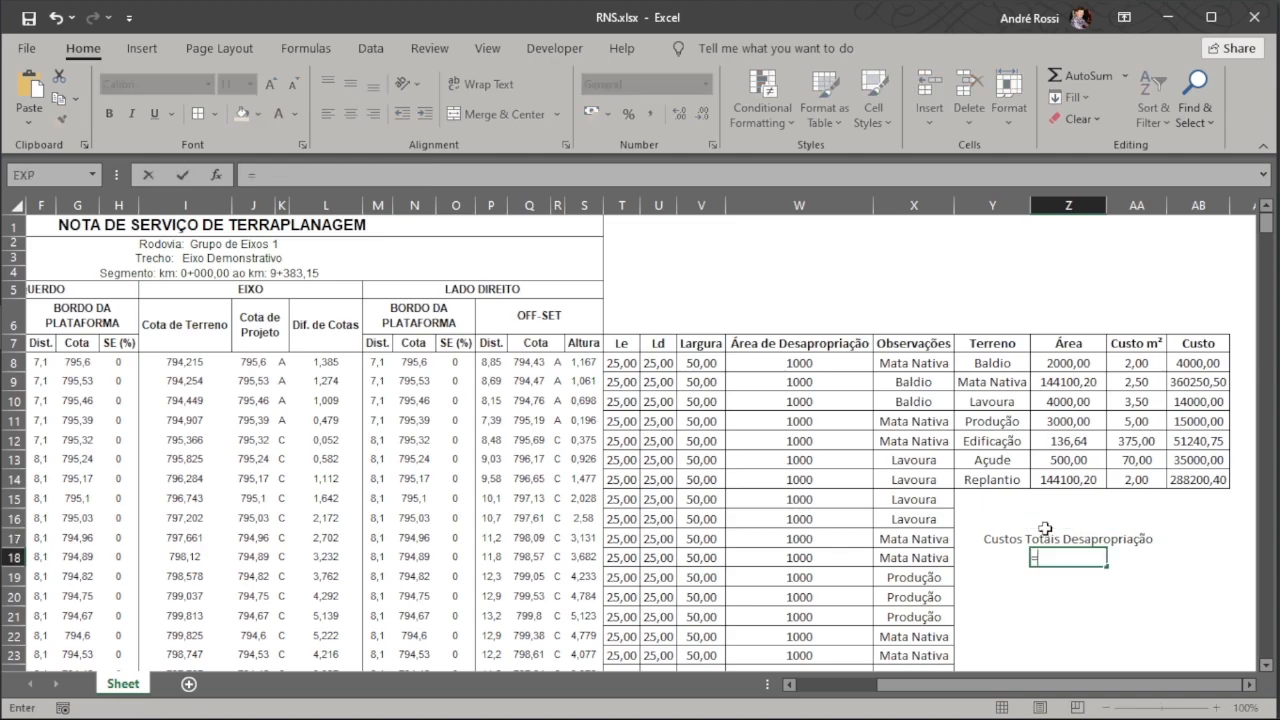
text(sum()
drag(1198, 362, 1206, 478)
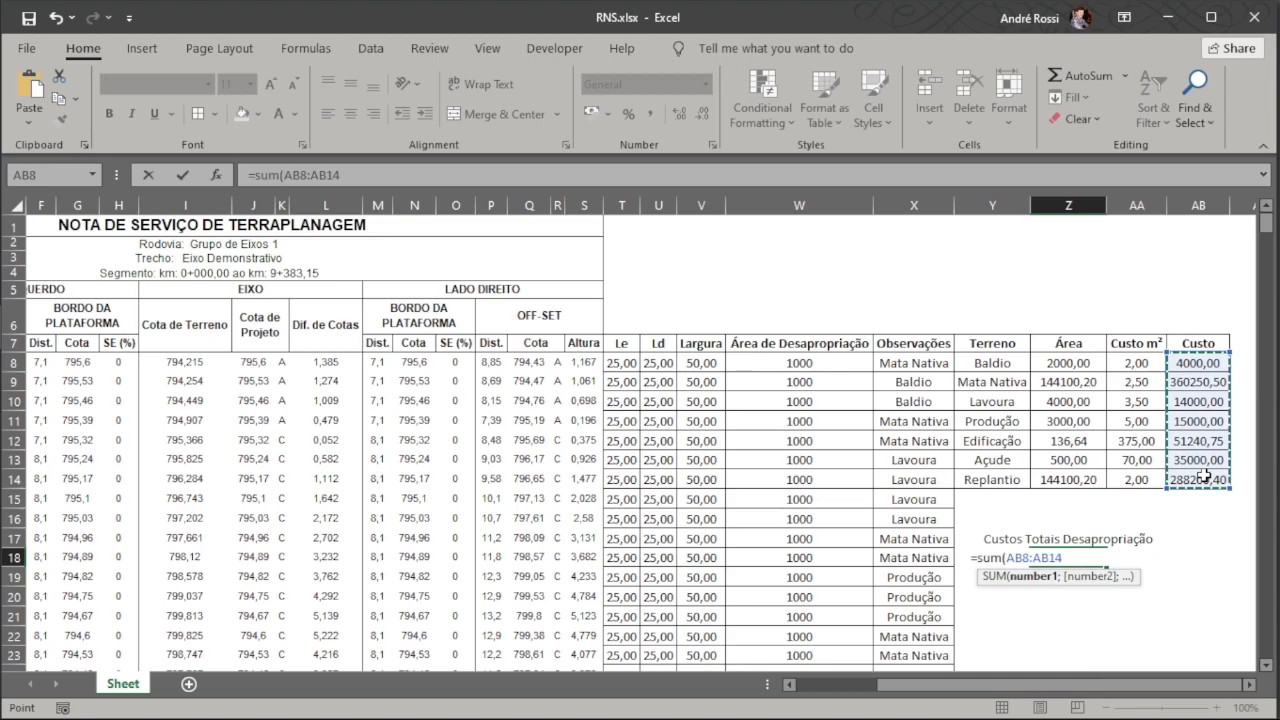
text())
key(Return)
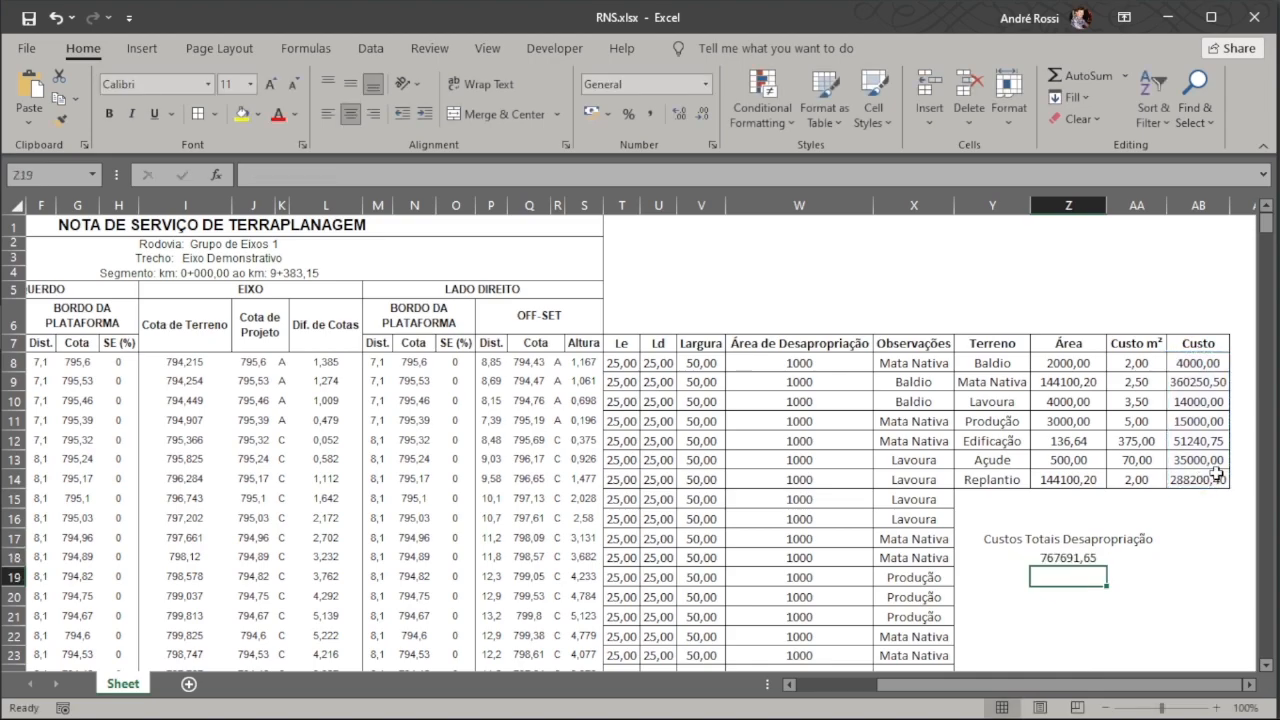
key(Up)
click(600, 112)
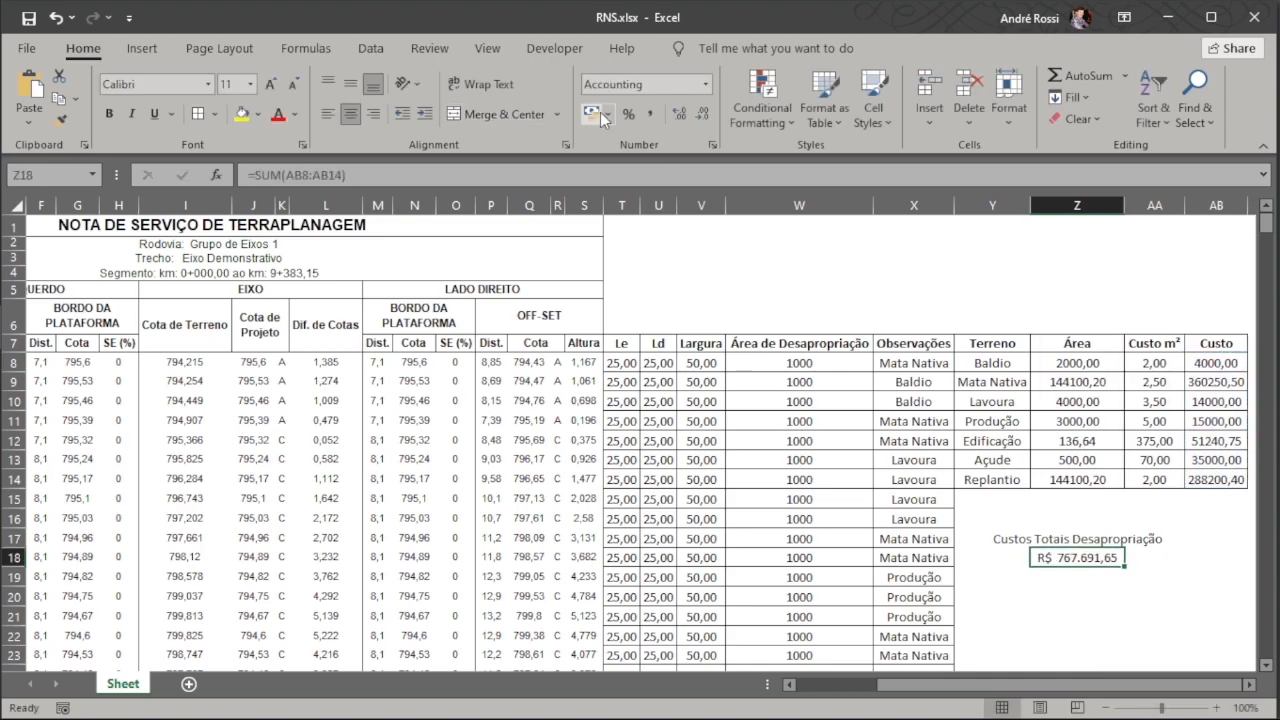
click(279, 119)
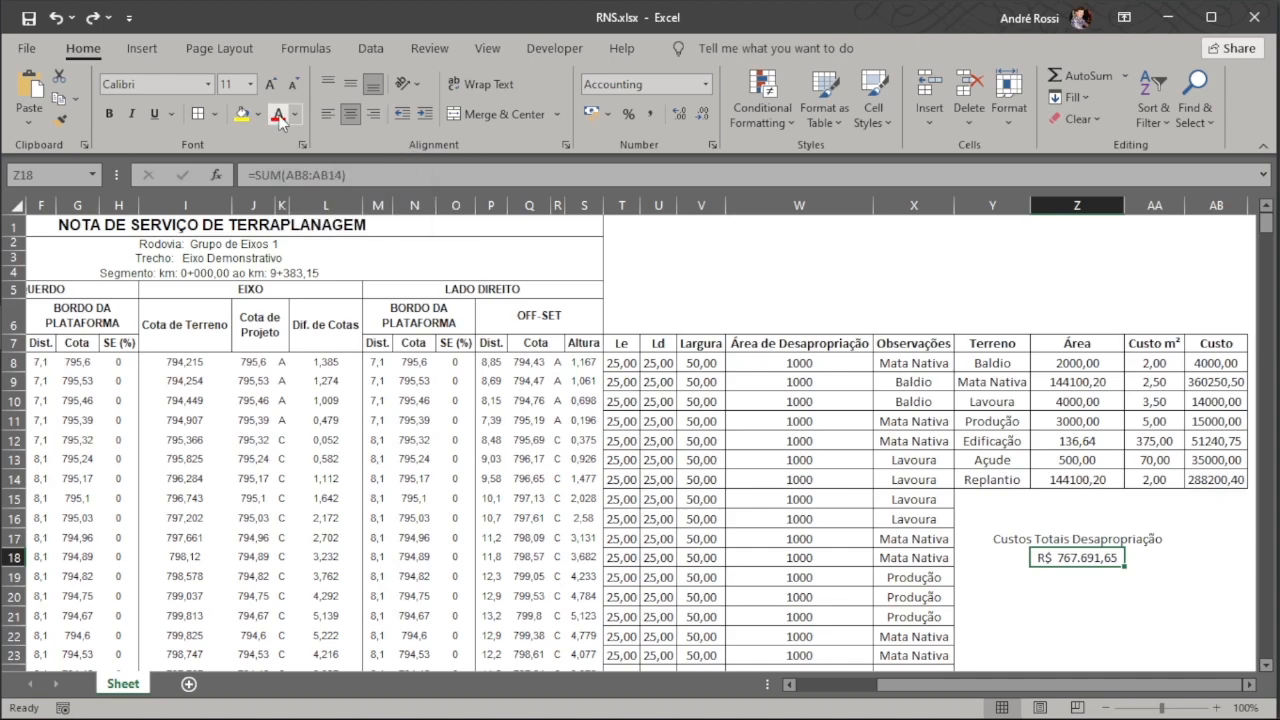